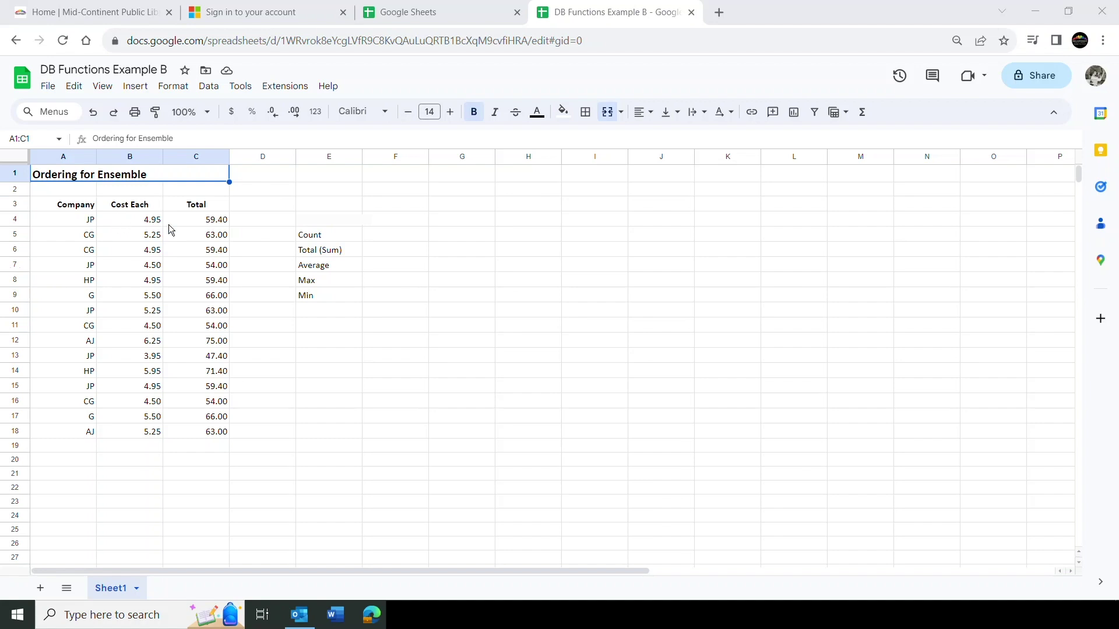
Enter a COUNTIF formula in A20 that counts the entries in A4:A18 matching "cg".
left_click(186, 220)
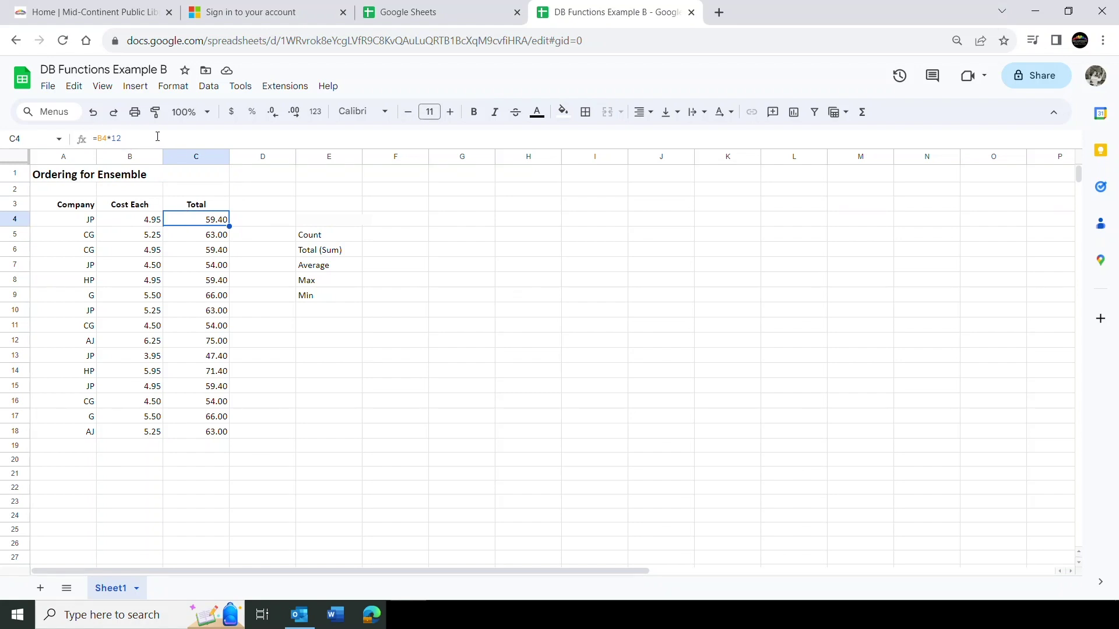
left_click(45, 203)
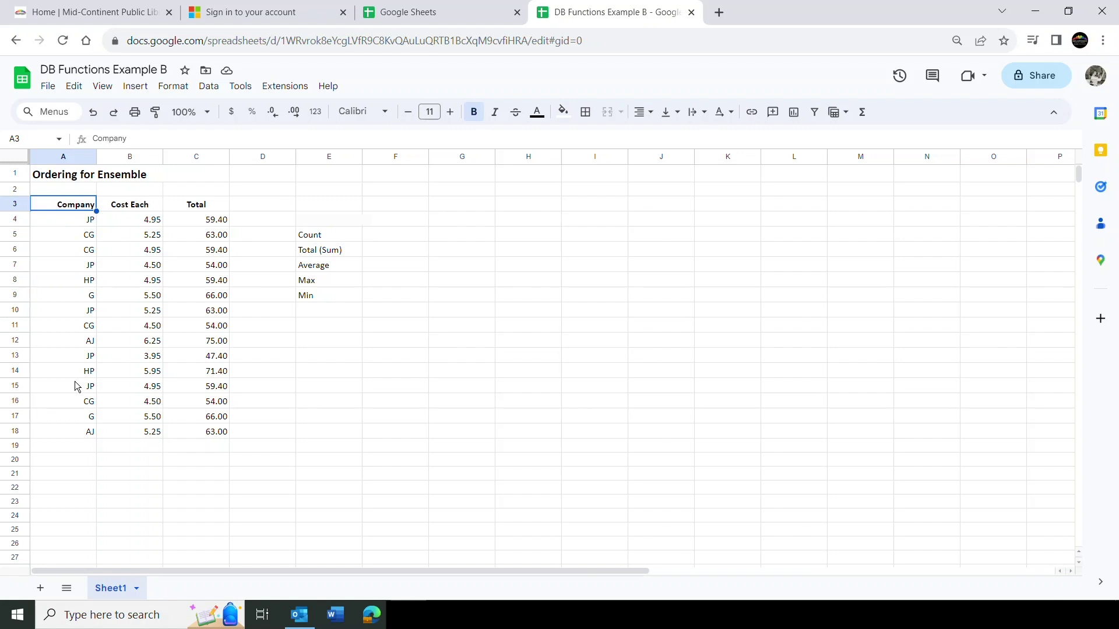
left_click(72, 461)
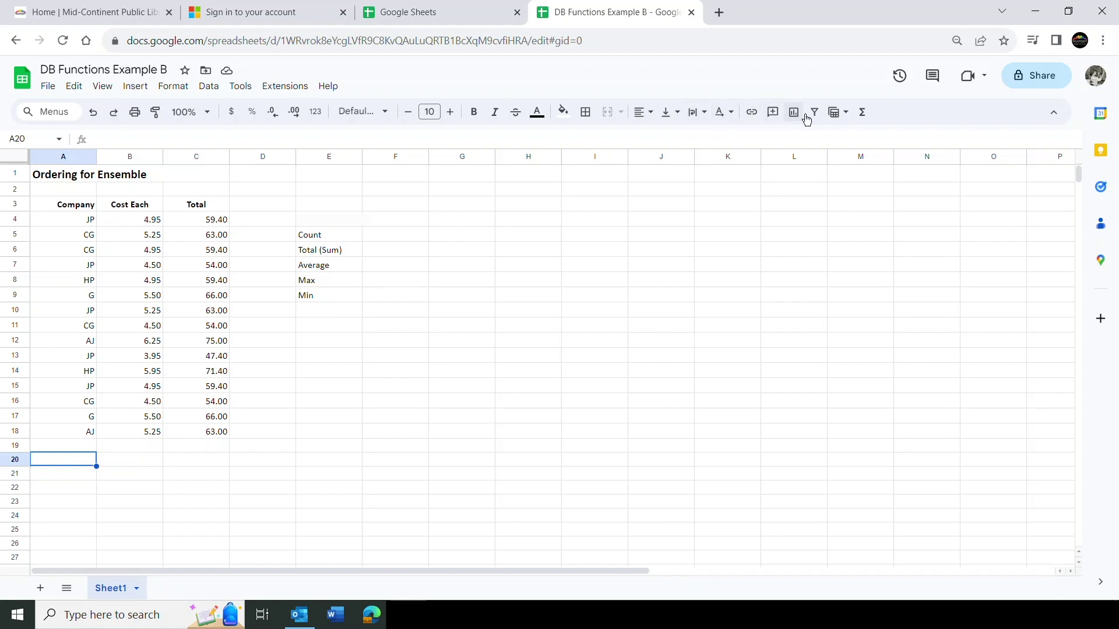
left_click(863, 113)
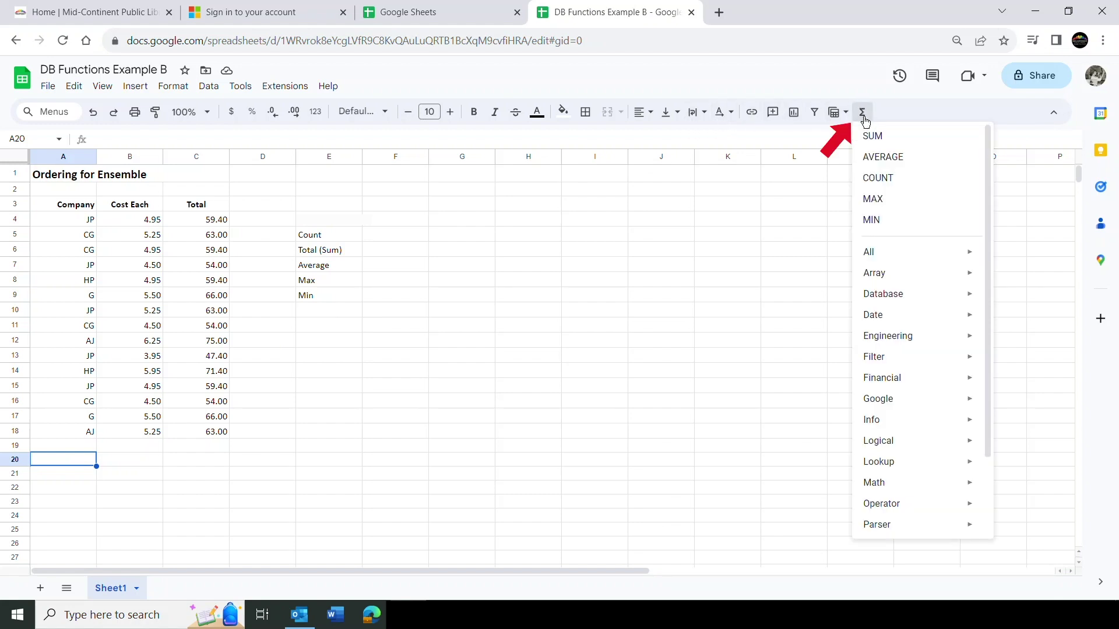
mouse_move(908, 261)
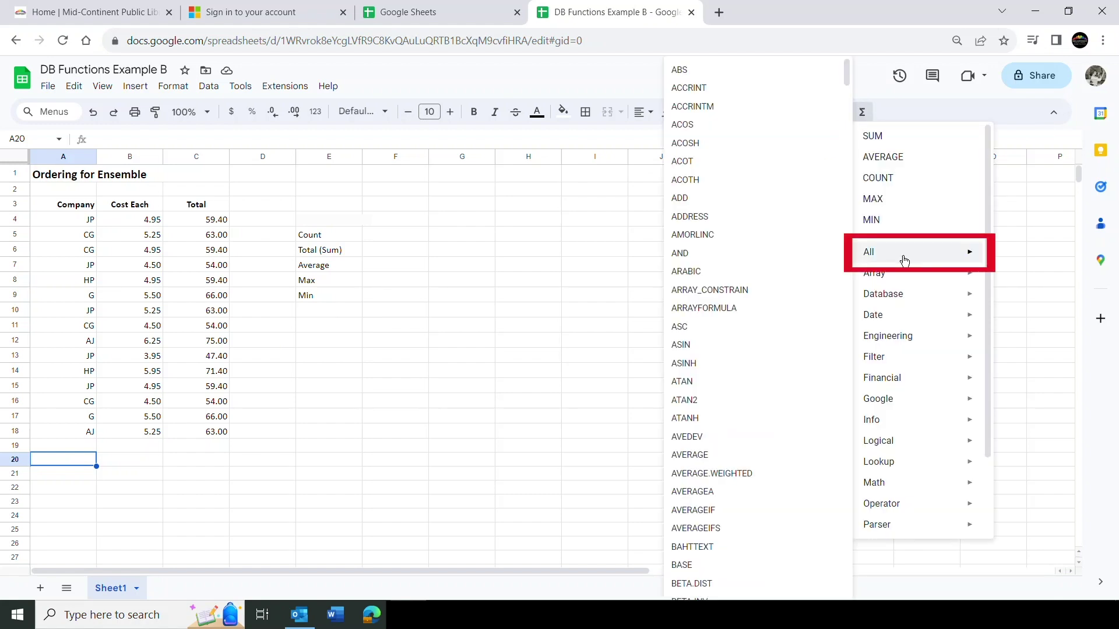
left_click_drag(849, 81, 848, 142)
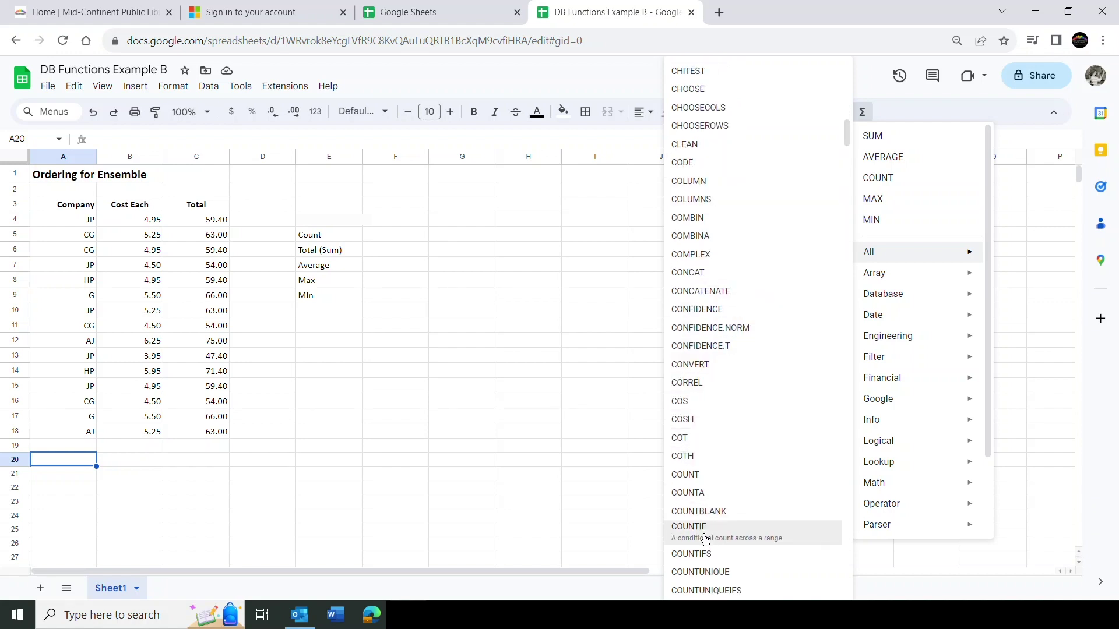
left_click(701, 532)
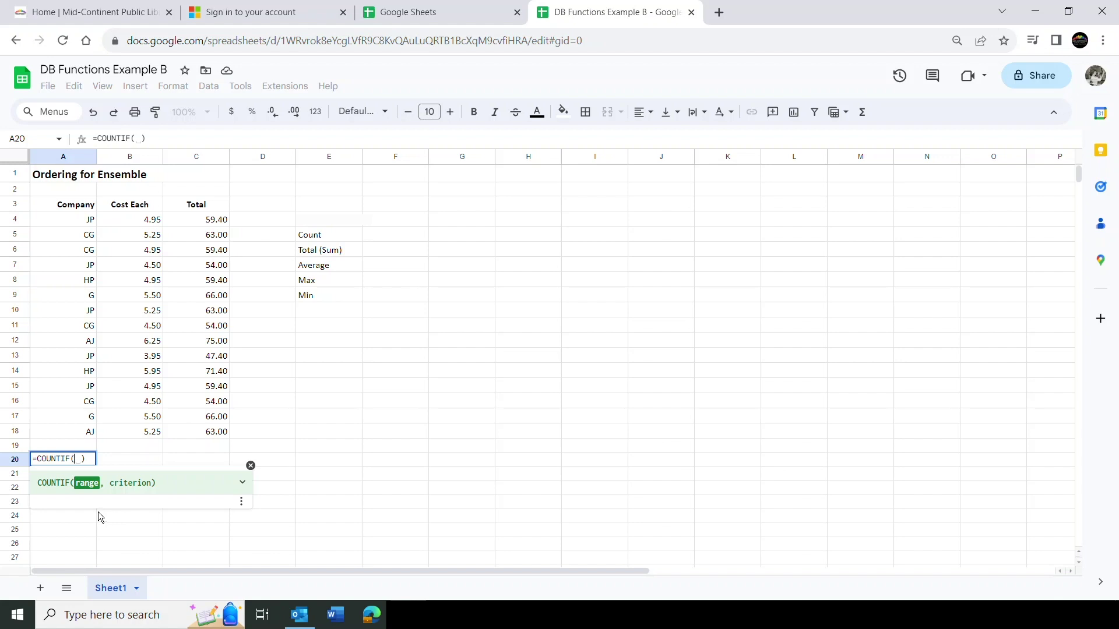
left_click_drag(68, 223, 54, 429)
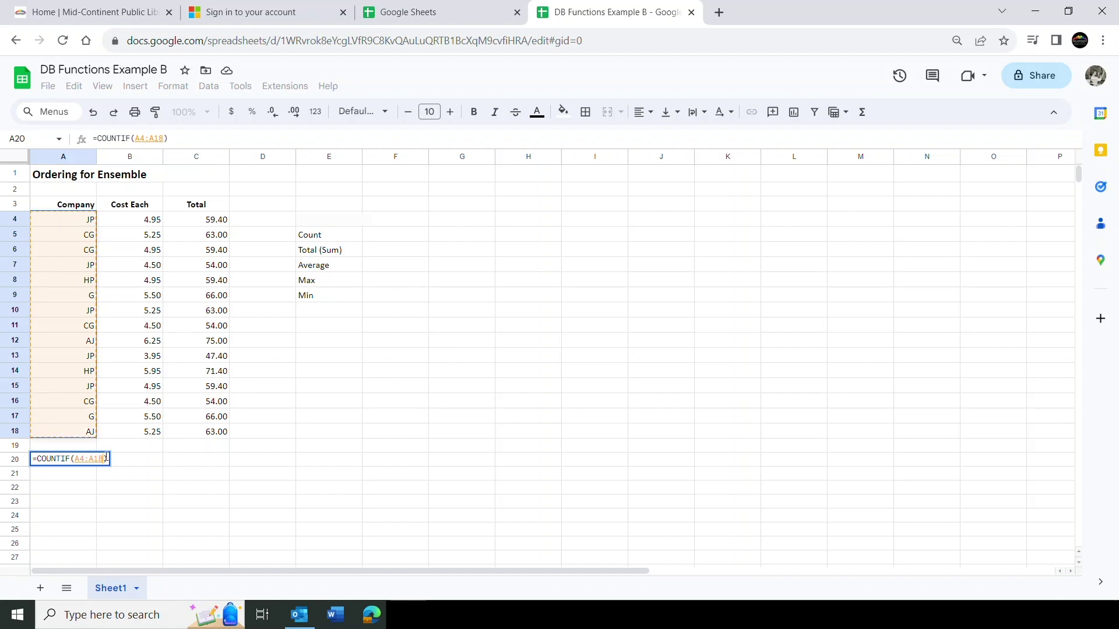
type(",")
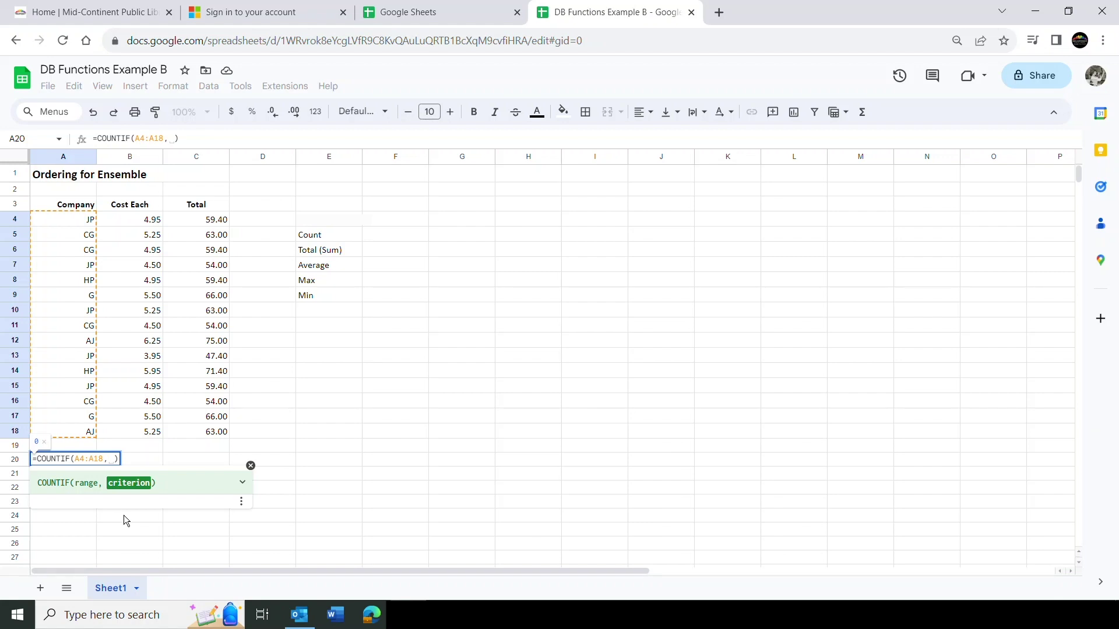
type("\"cg\")")
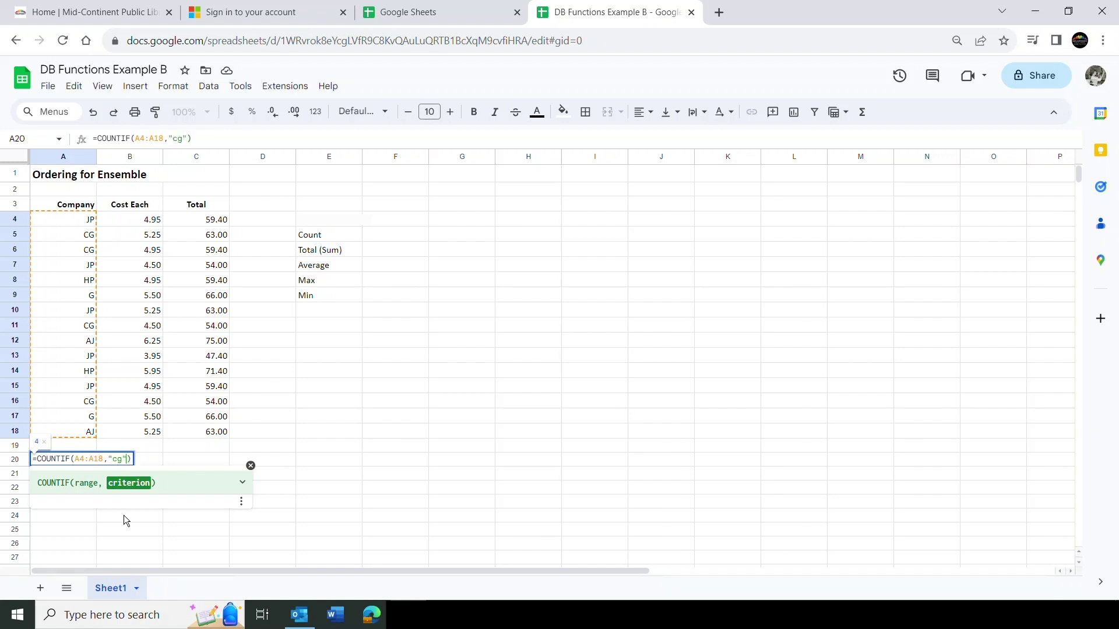
key("Return")
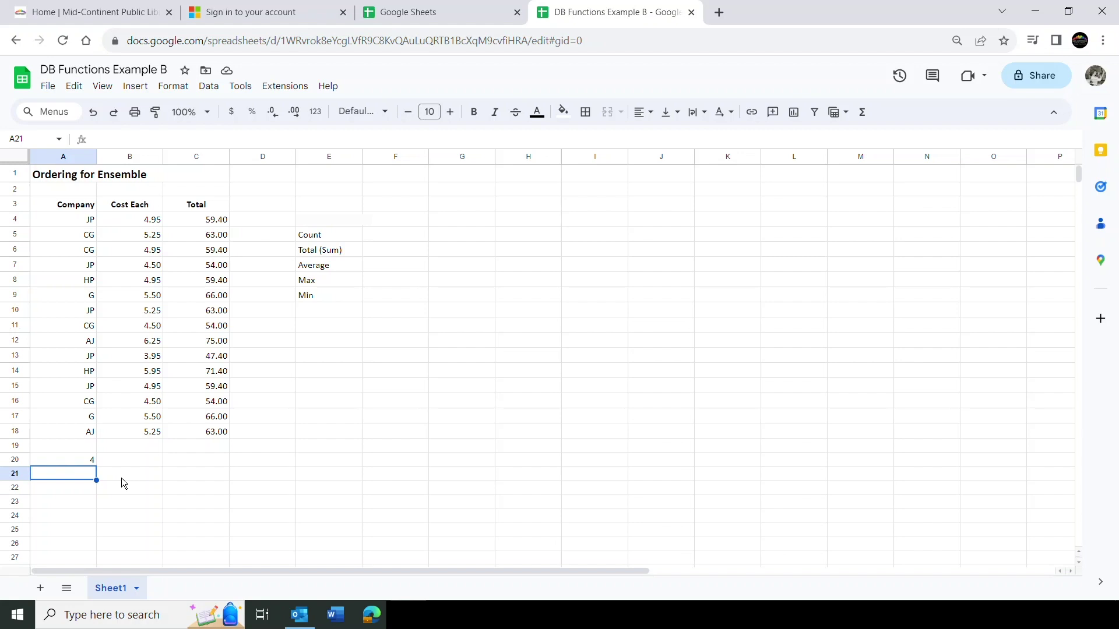
Change the criterion of the COUNTIF formula in A20 to "jp".
left_click(75, 460)
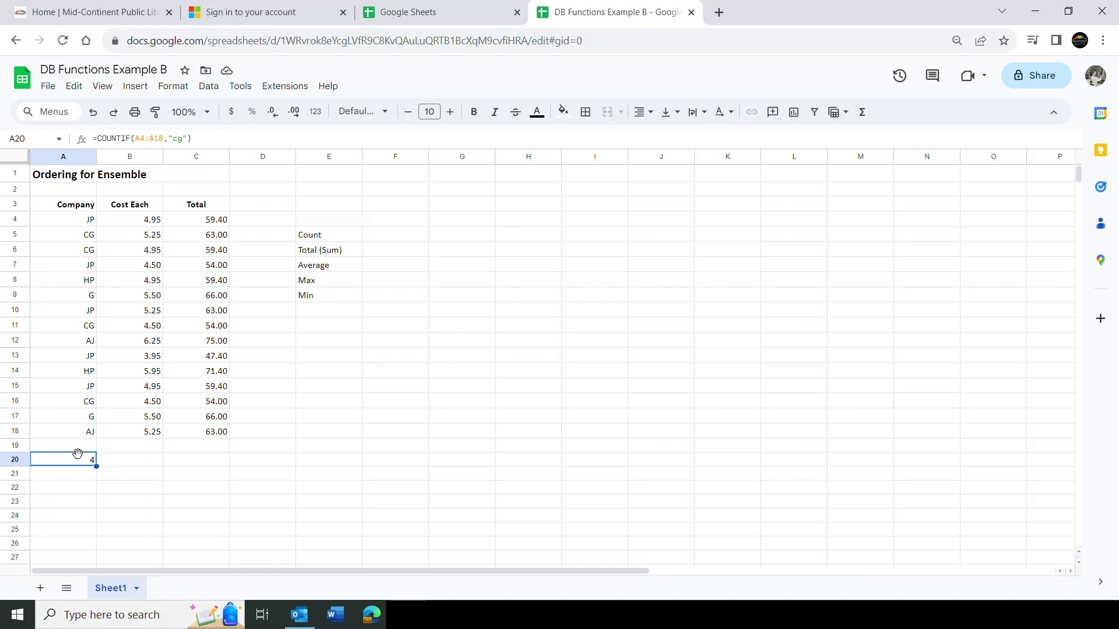
left_click(174, 139)
key("Delete")
key("Delete")
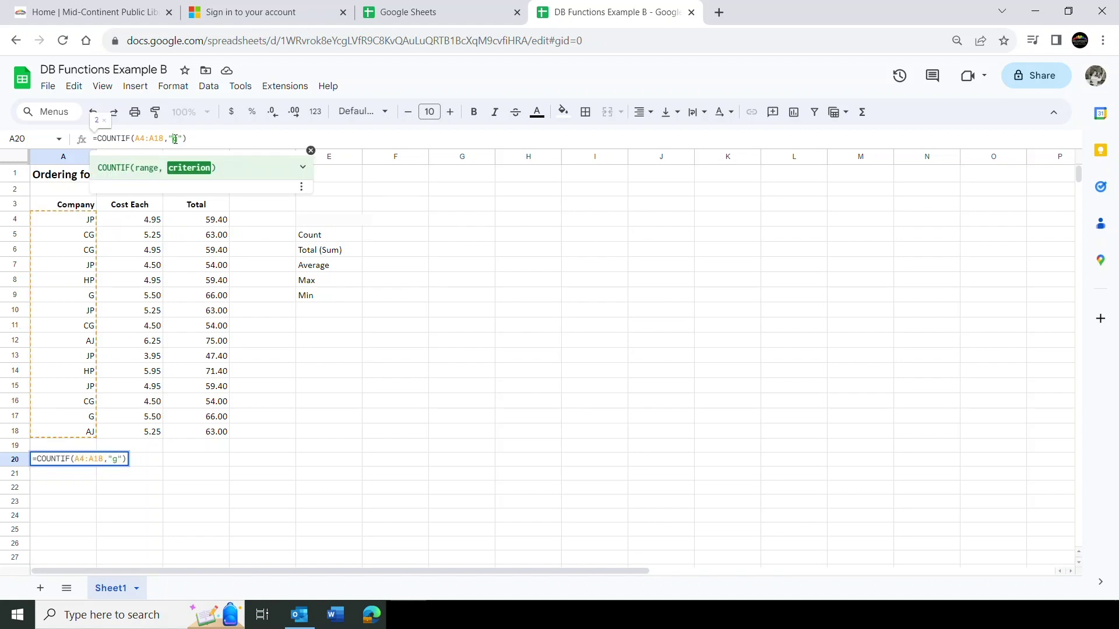
type("jp")
key("Return")
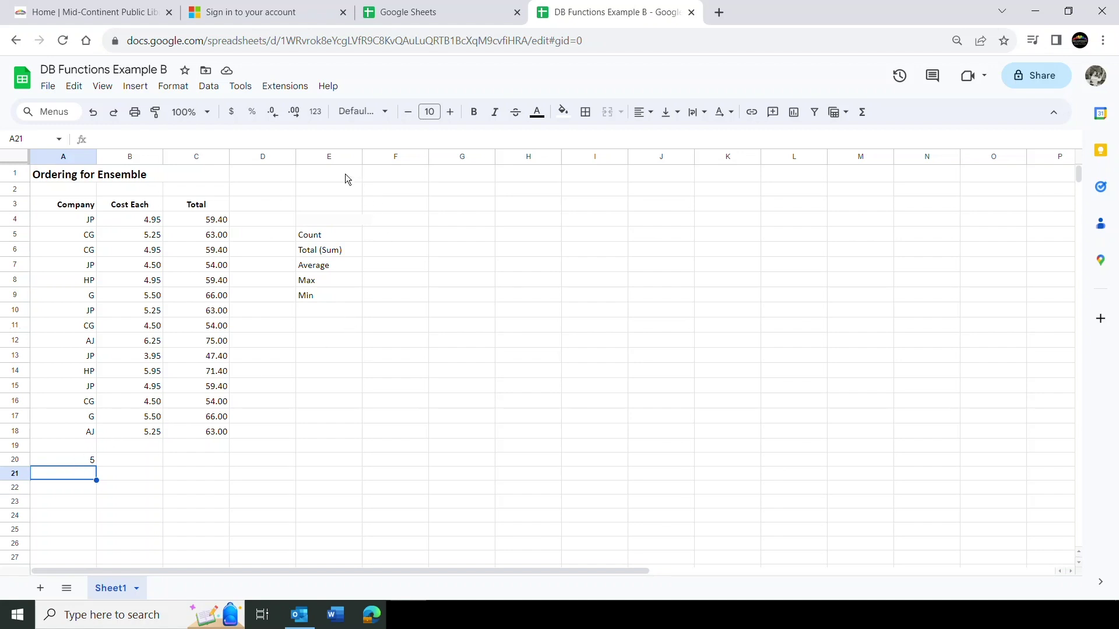
Build a criteria range by copying the Company header from A3 to H1 and entering JP in H2.
left_click(404, 173)
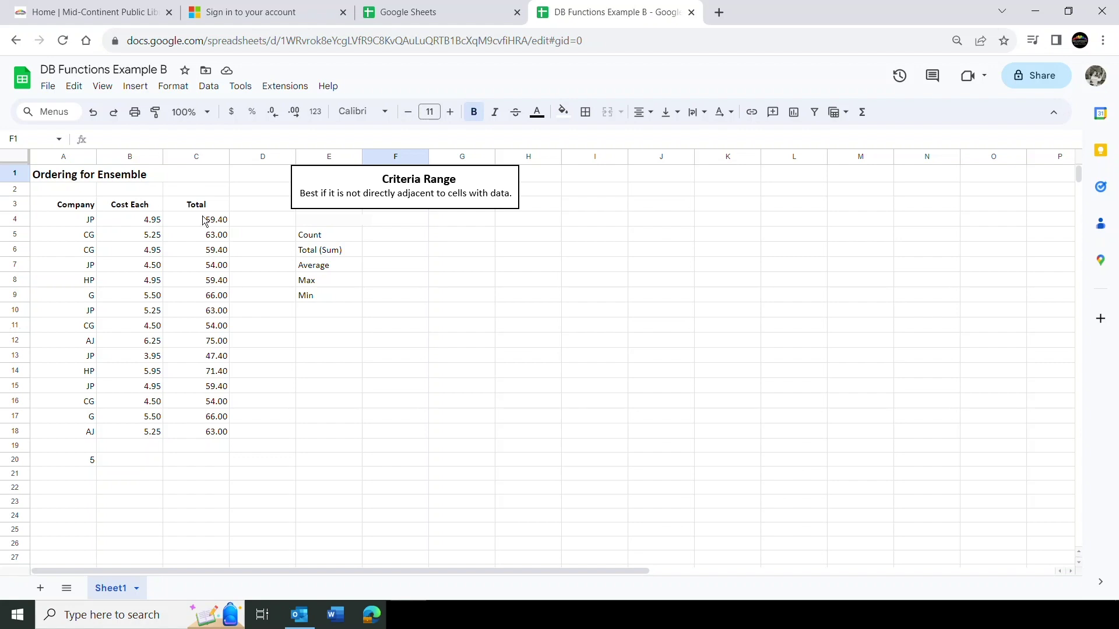
left_click(57, 209)
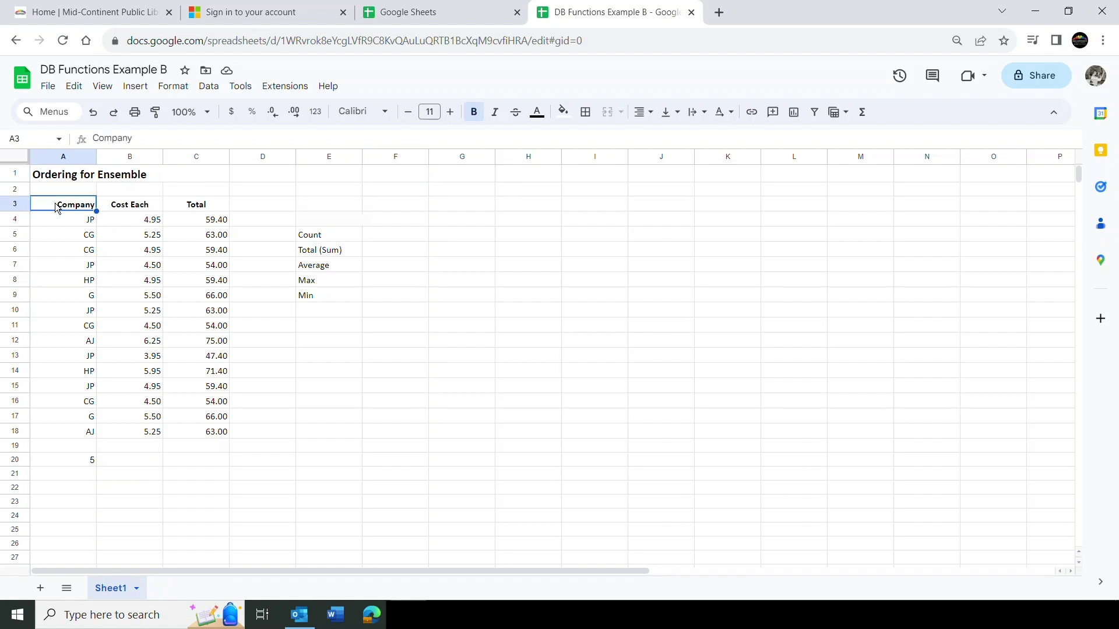
key("ctrl+c")
left_click(511, 173)
key("ctrl+v")
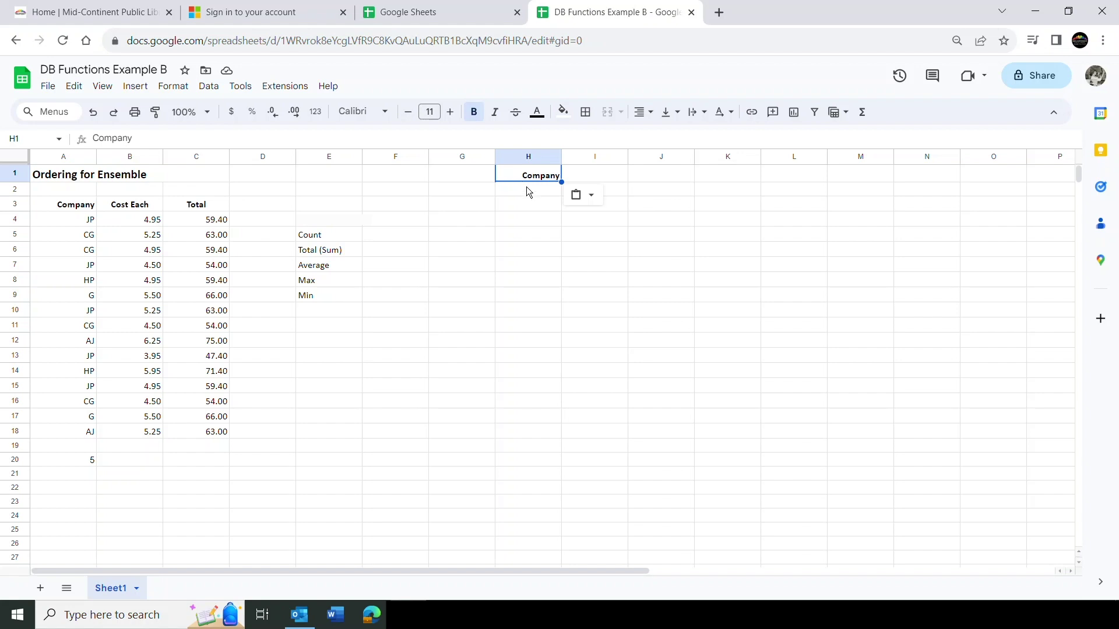
left_click(528, 190)
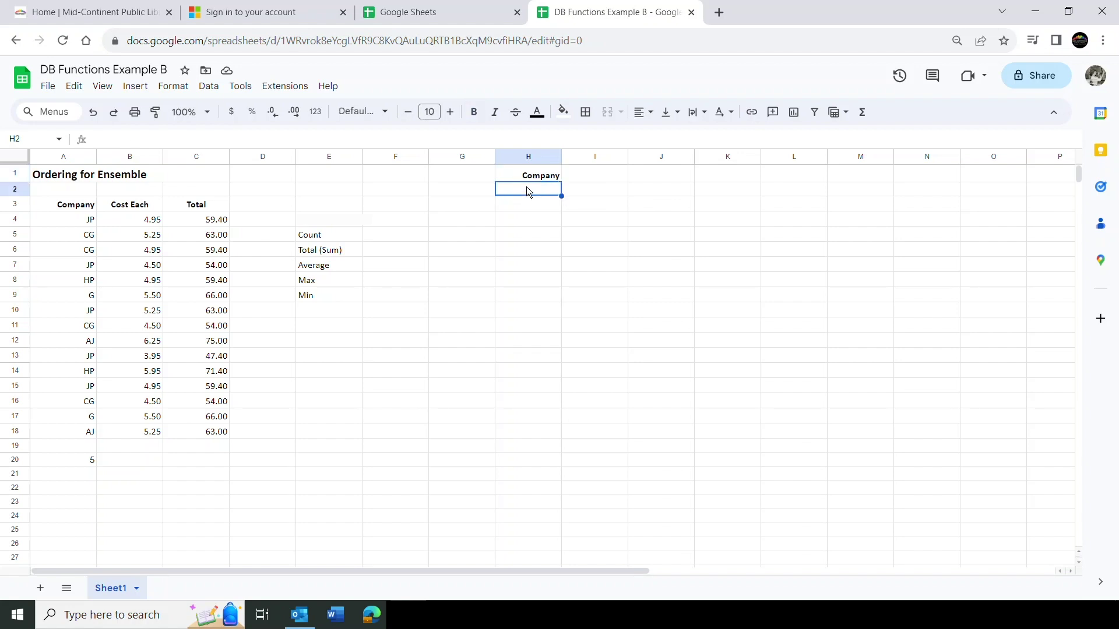
type("JP")
key("Return")
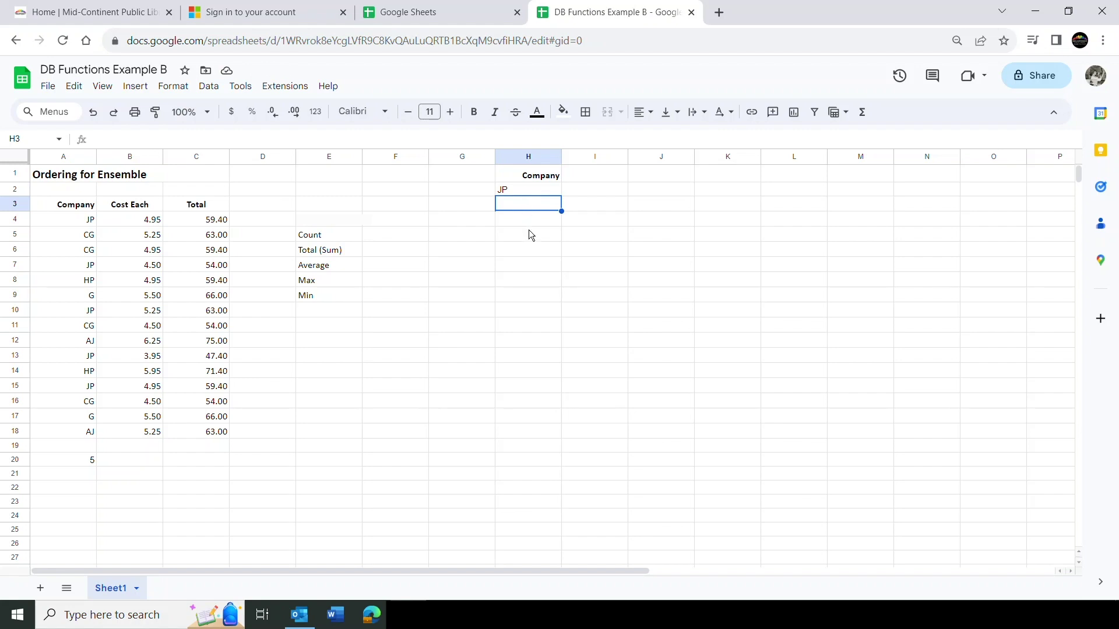
Enter a DCOUNTA formula in A21 with database A3:A18, field A3 and criteria H1:H2.
left_click(79, 476)
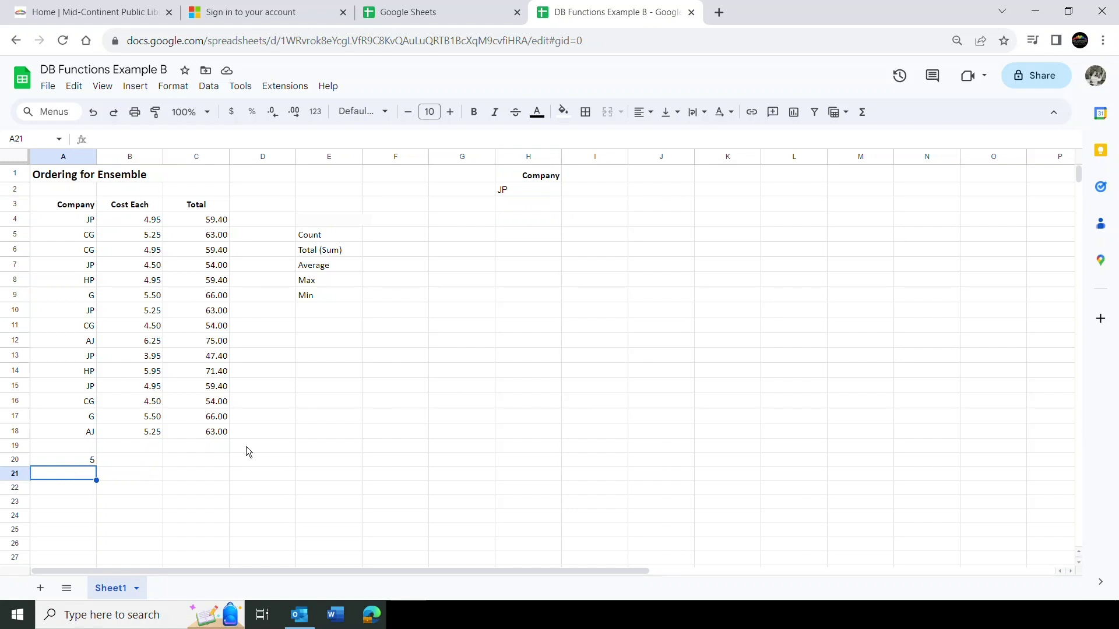
left_click(864, 112)
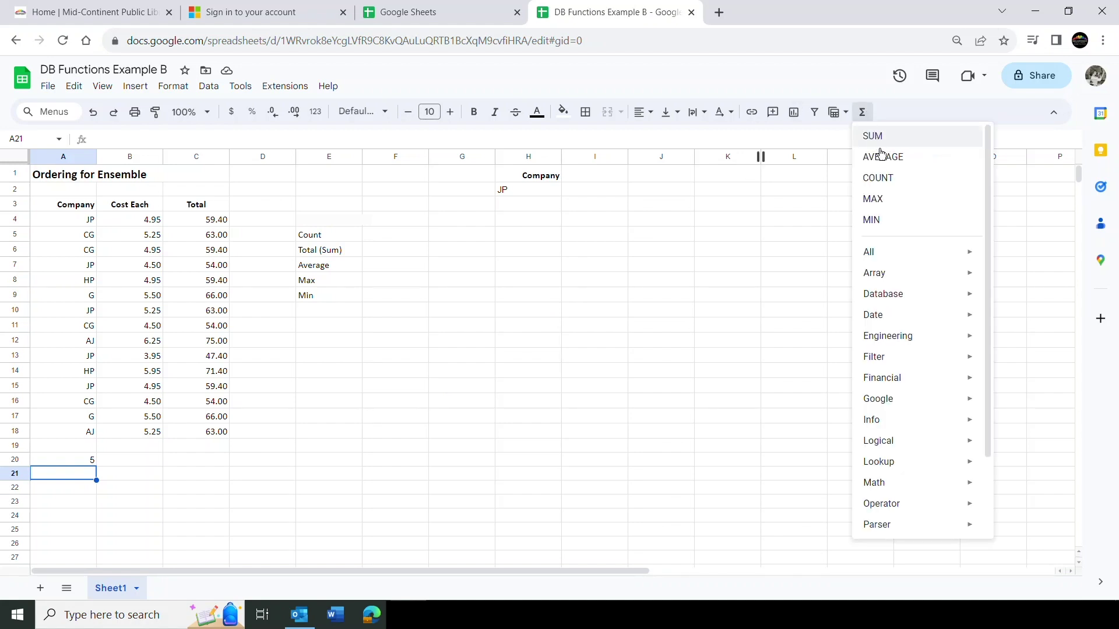
mouse_move(895, 298)
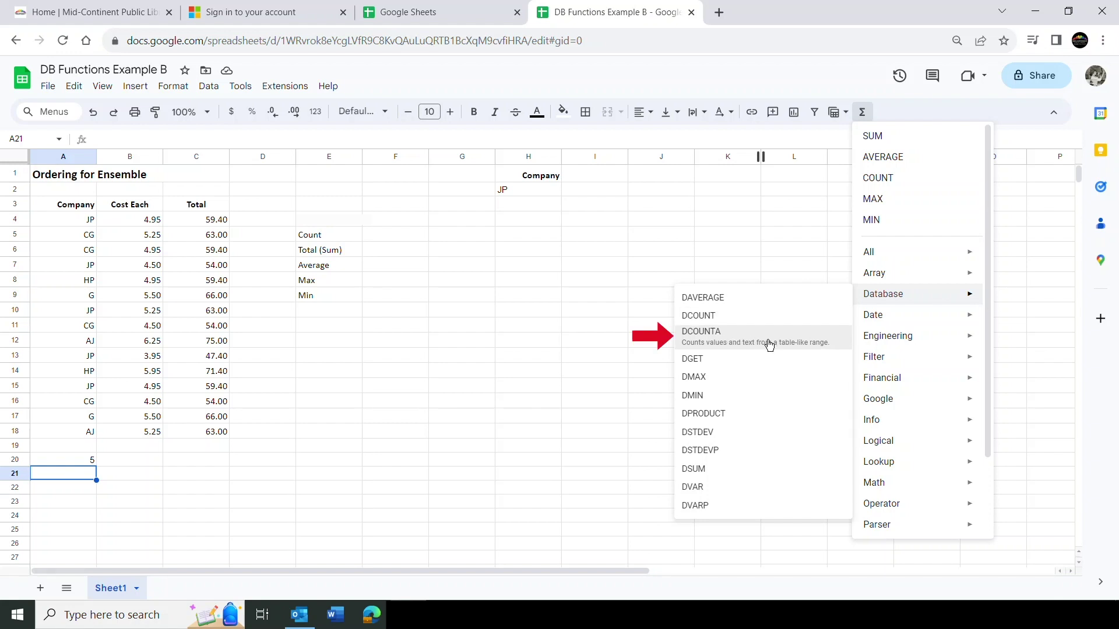
left_click(716, 341)
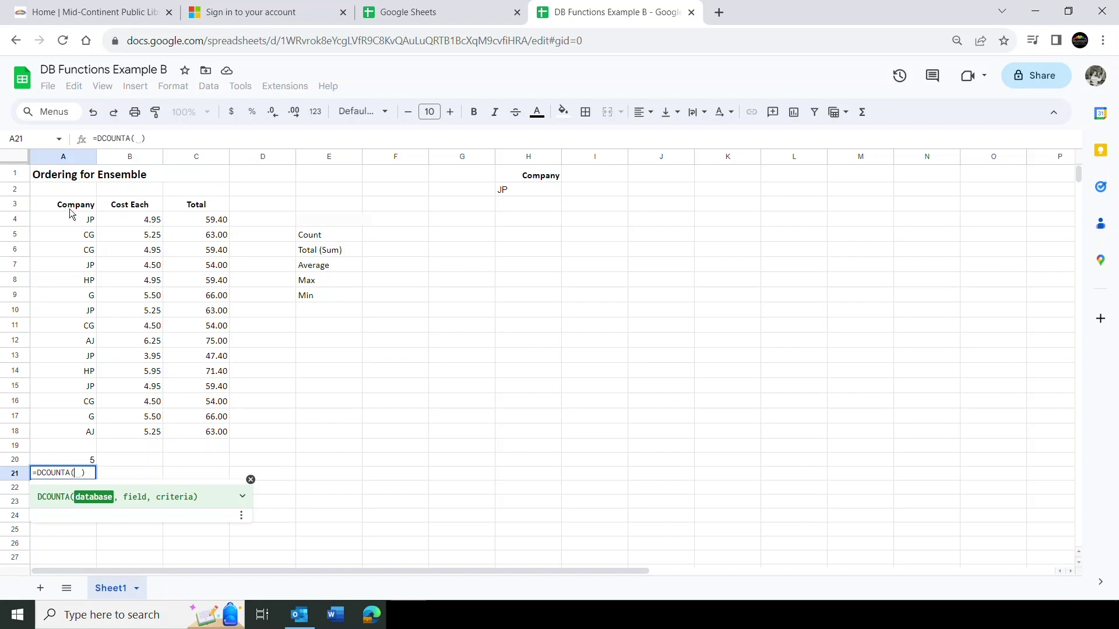
left_click_drag(69, 209, 72, 431)
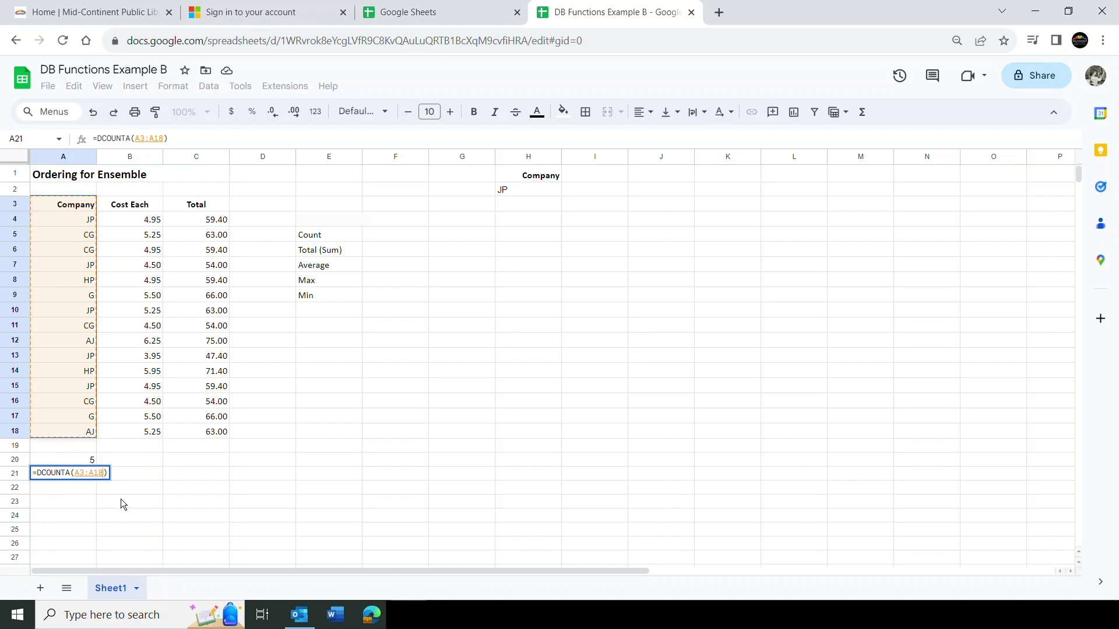
type(",")
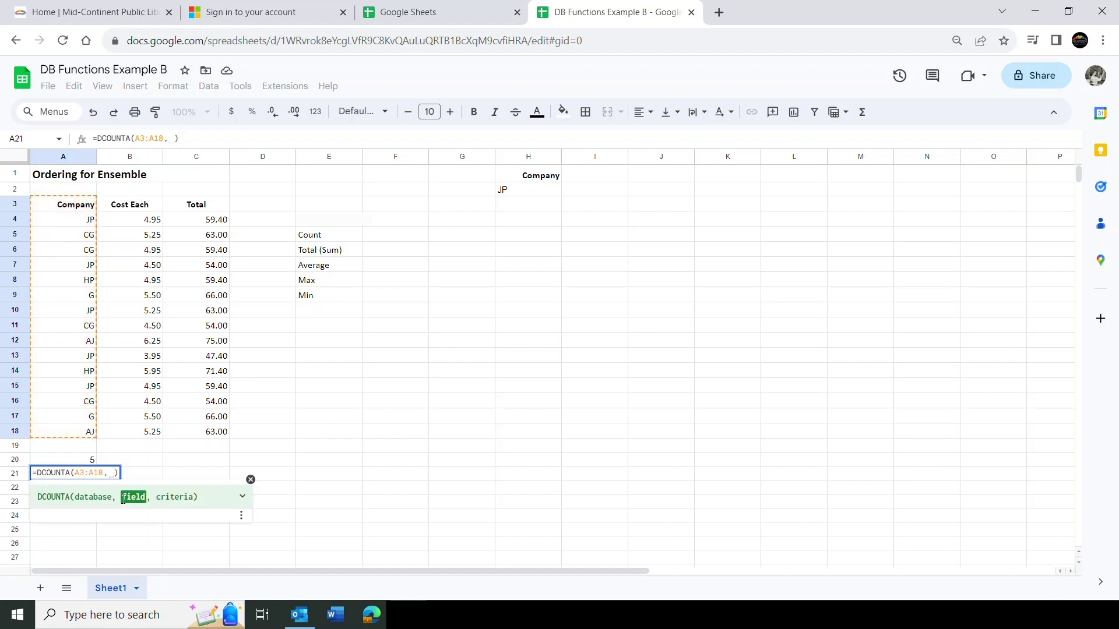
left_click(75, 207)
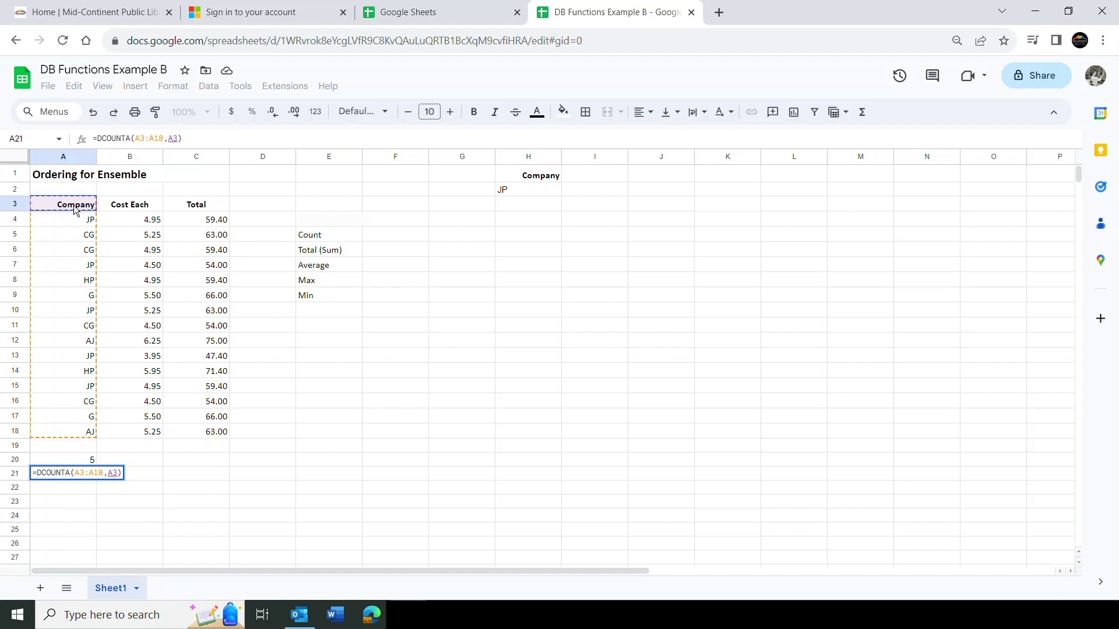
type(",")
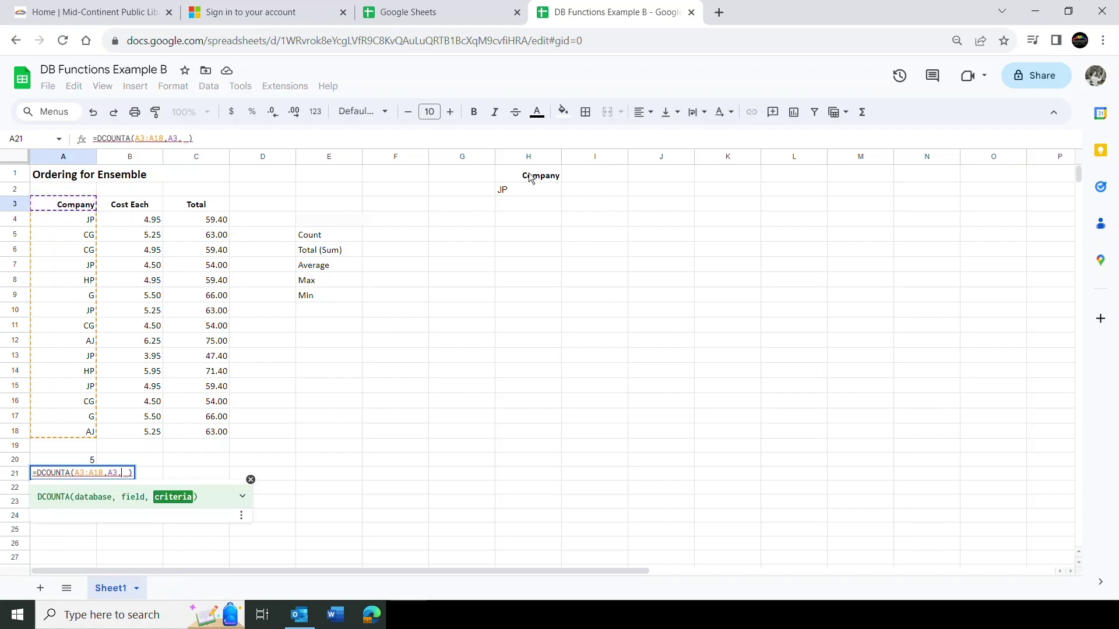
left_click_drag(515, 176, 517, 192)
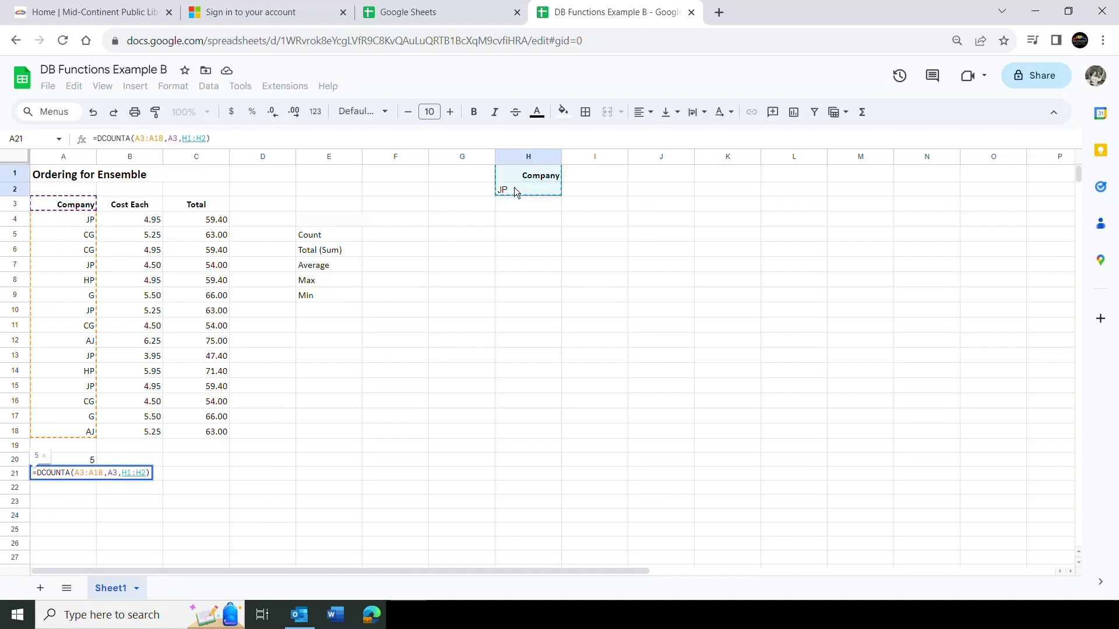
key("Return")
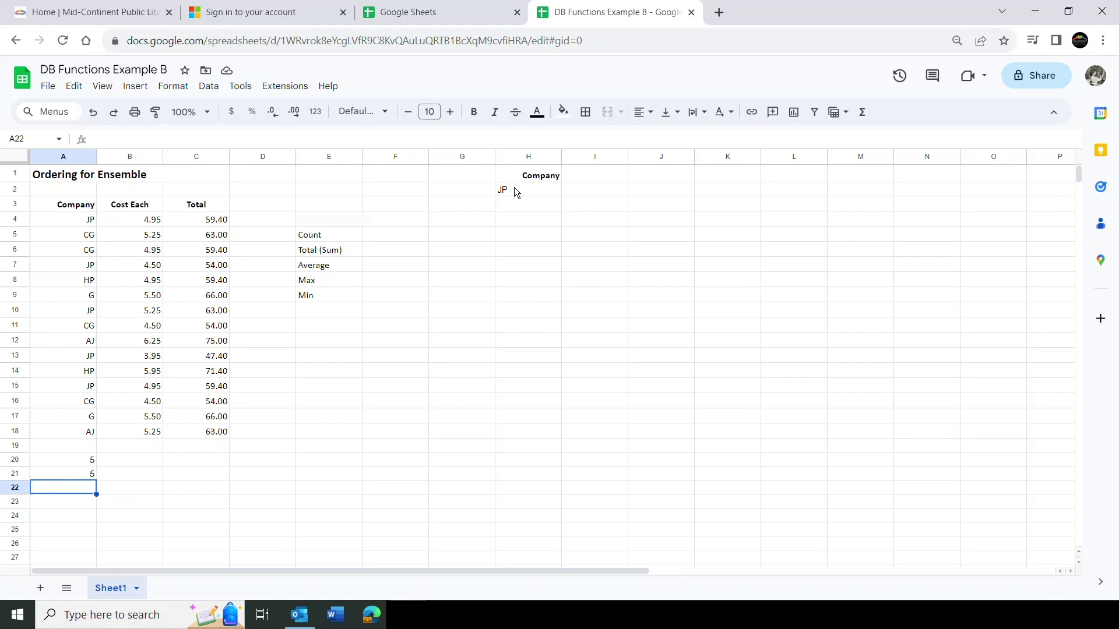
Try the company criterion cg in H2 for the DCOUNTA formula, and replace it with hp.
left_click(516, 191)
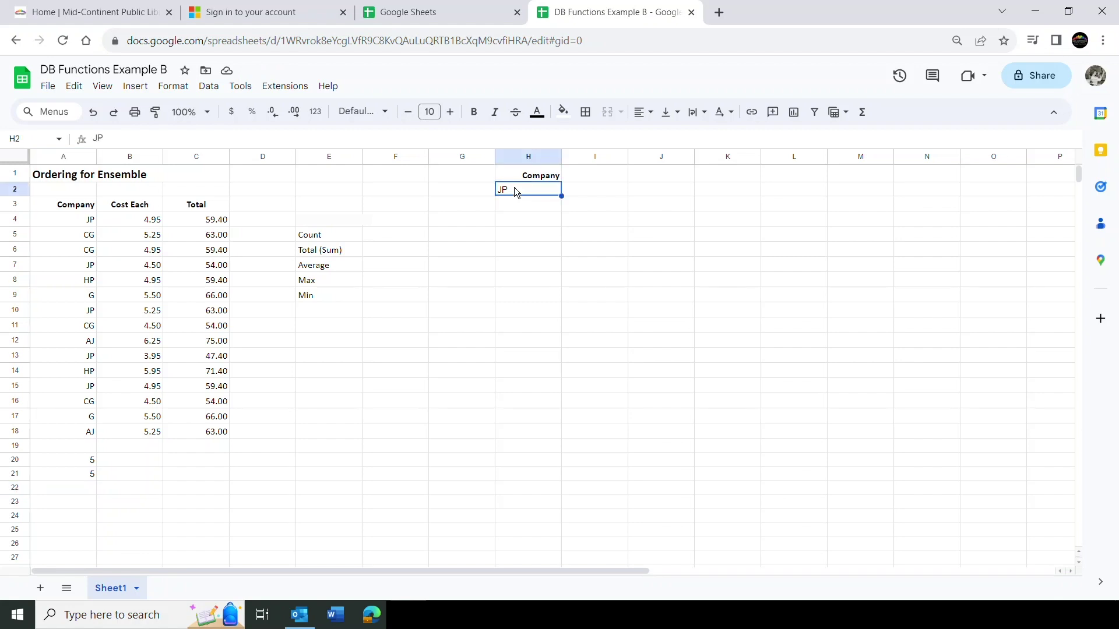
type("cg")
key("Return")
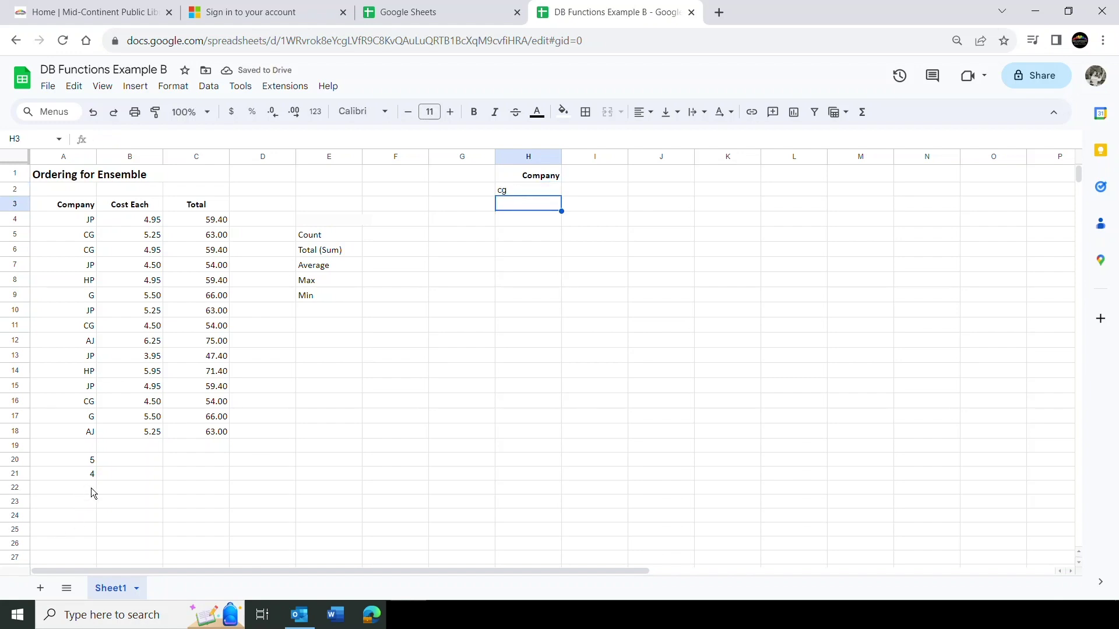
left_click(520, 194)
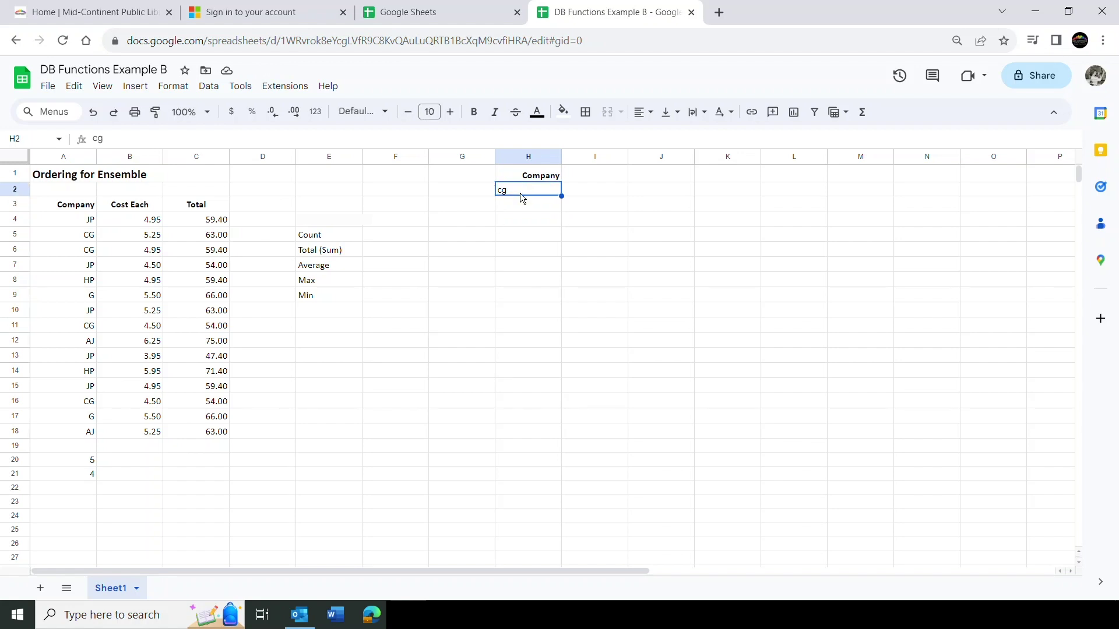
type("hp")
key("Return")
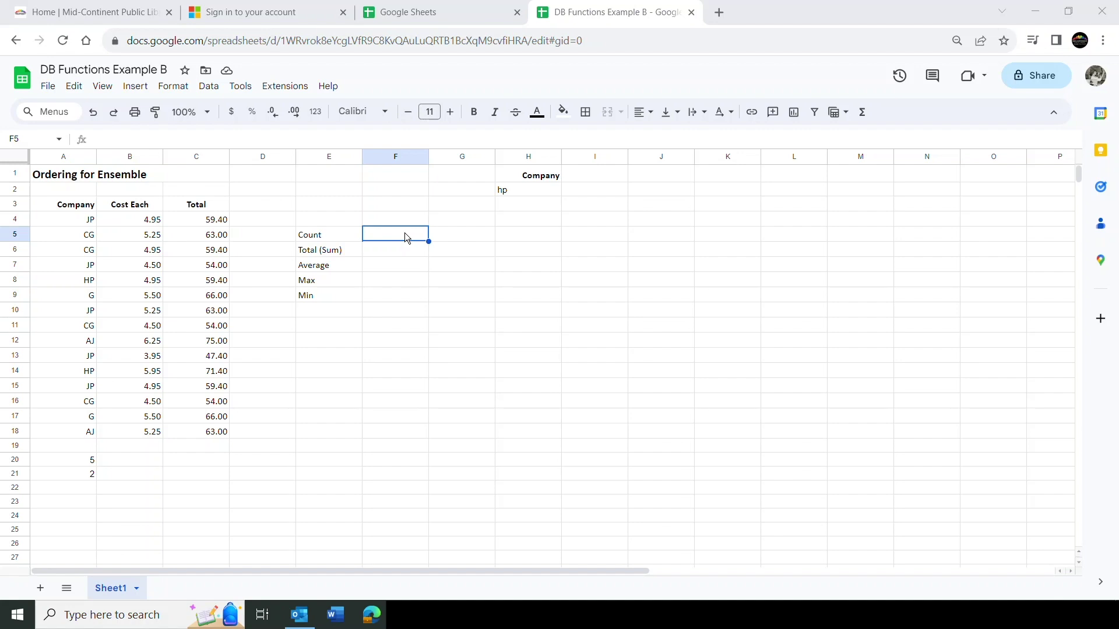
Extend the criteria range by copying the Total header from C3 to I1 and entering <55.00 in I2.
left_click(196, 208)
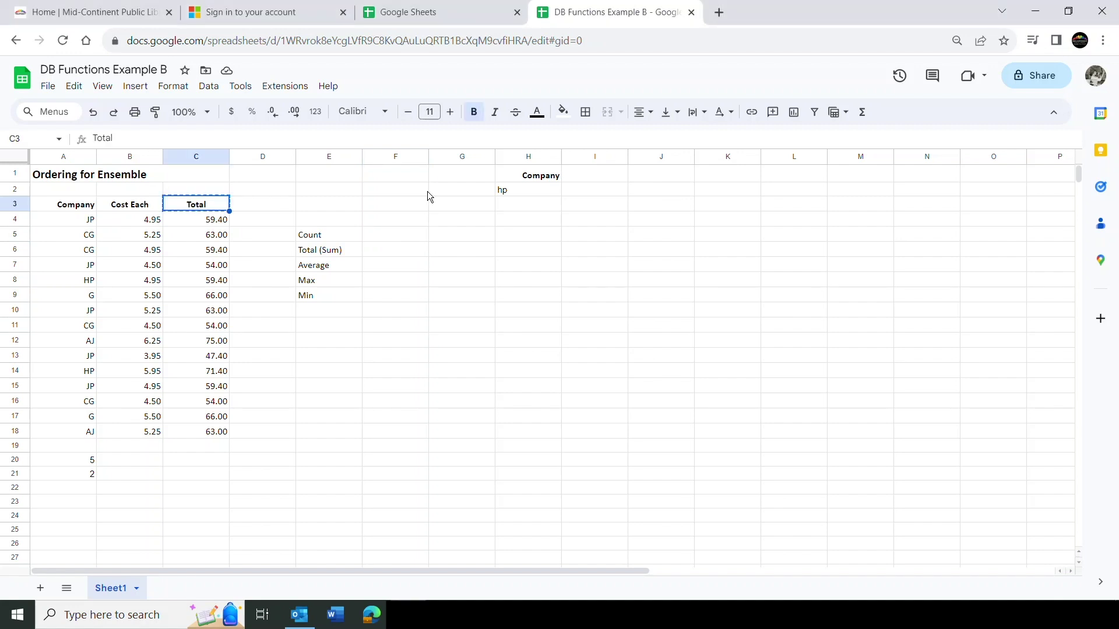
left_click(596, 177)
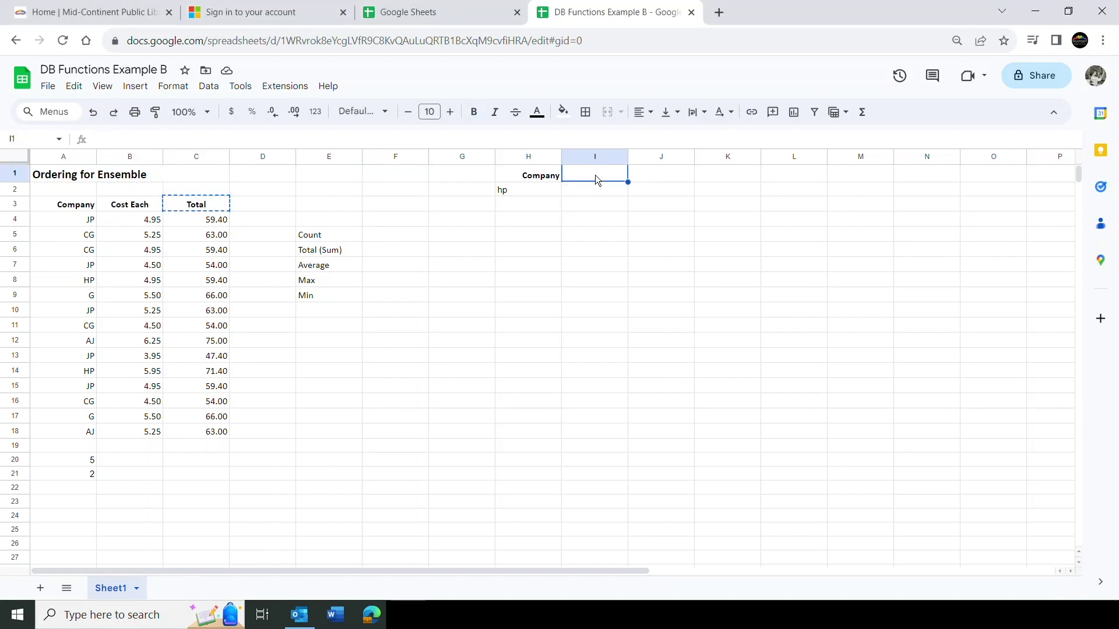
type("Total")
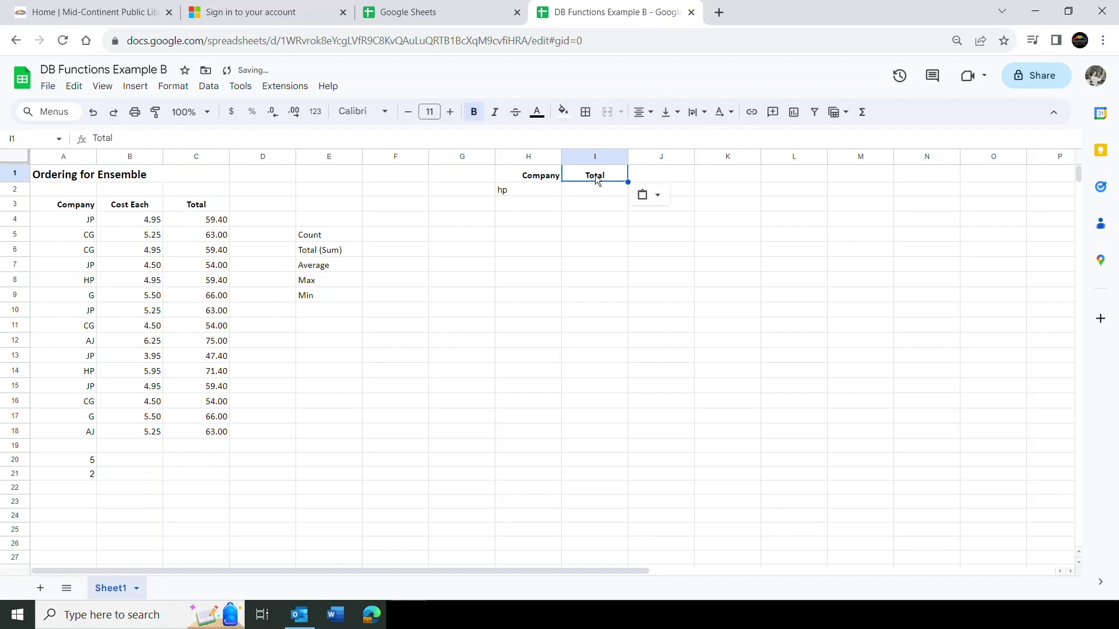
left_click(595, 191)
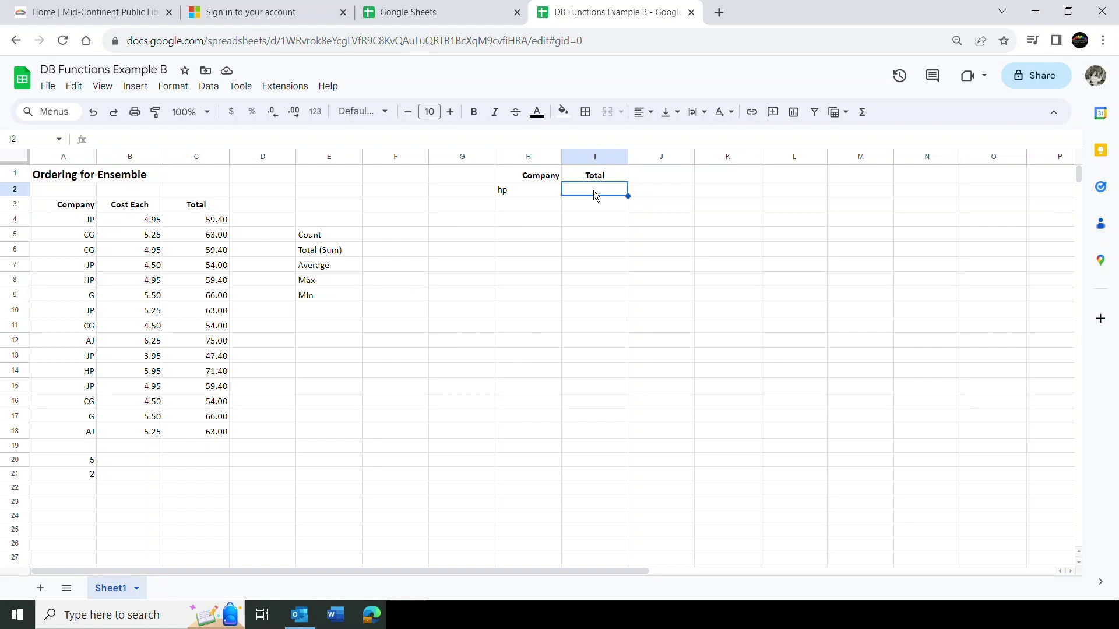
type("<55.00")
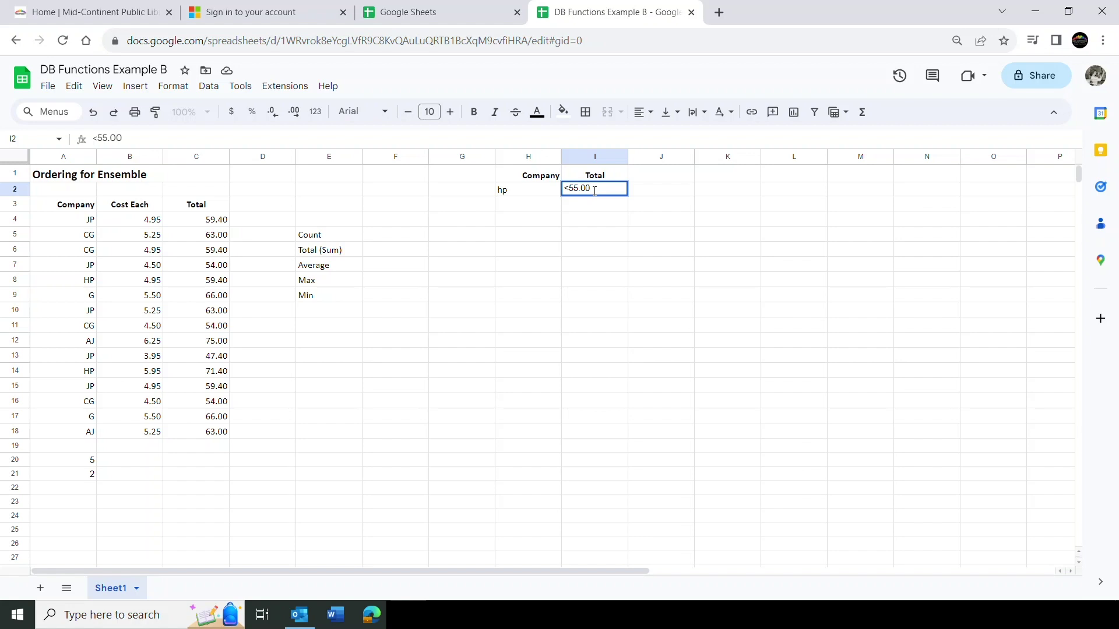
key("Return")
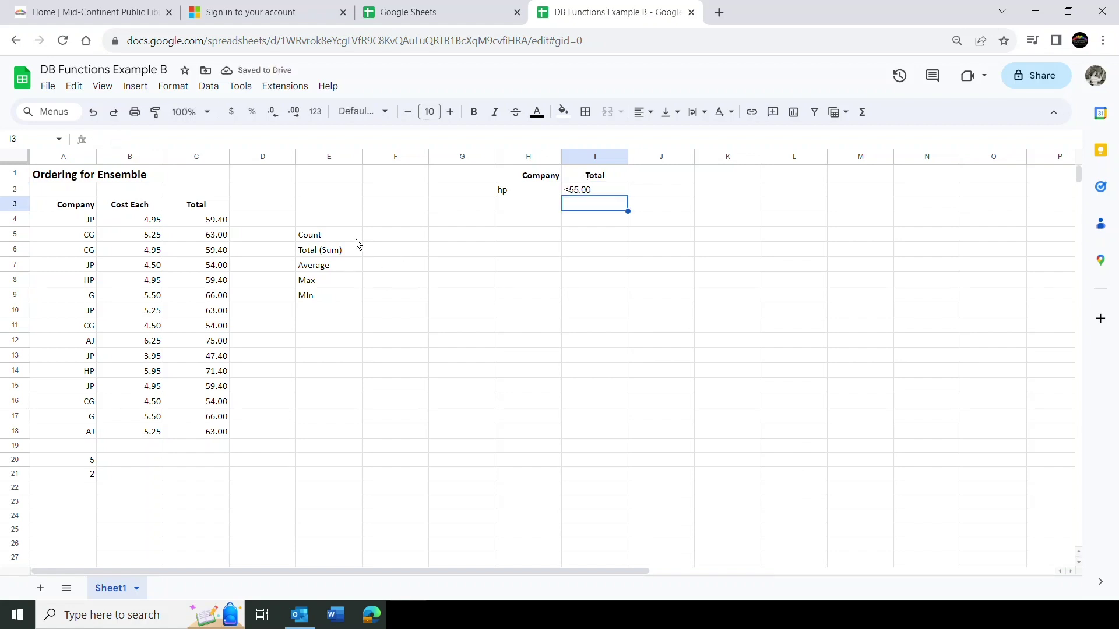
Try a DCOUNT formula in F5 with database A3:C18, field C3 and criteria I1:I2, and clear the cell.
left_click(390, 237)
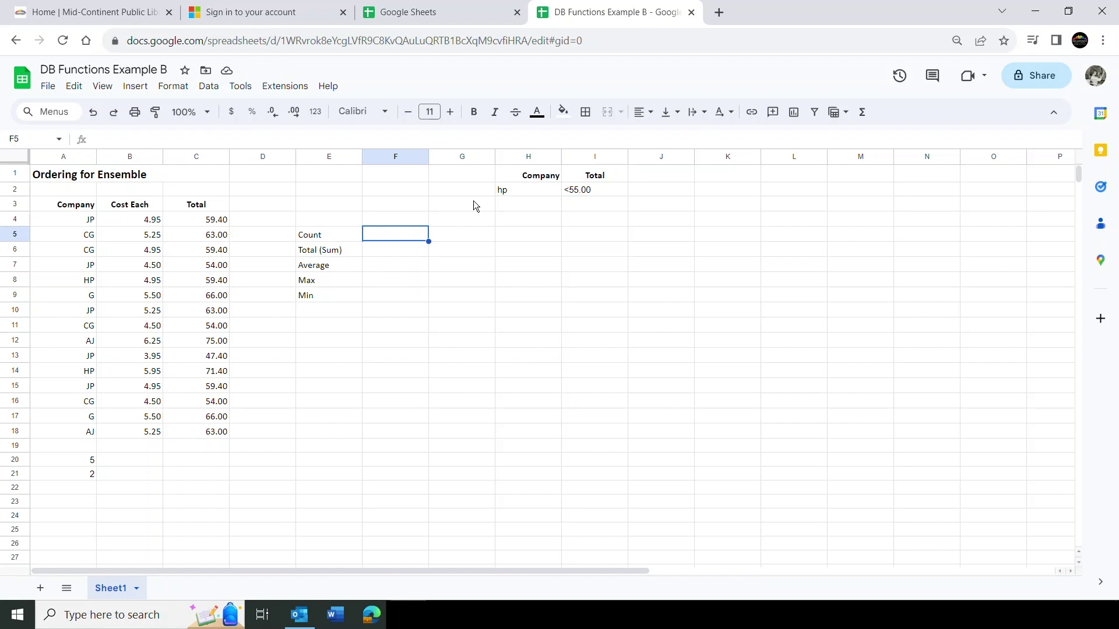
left_click(863, 113)
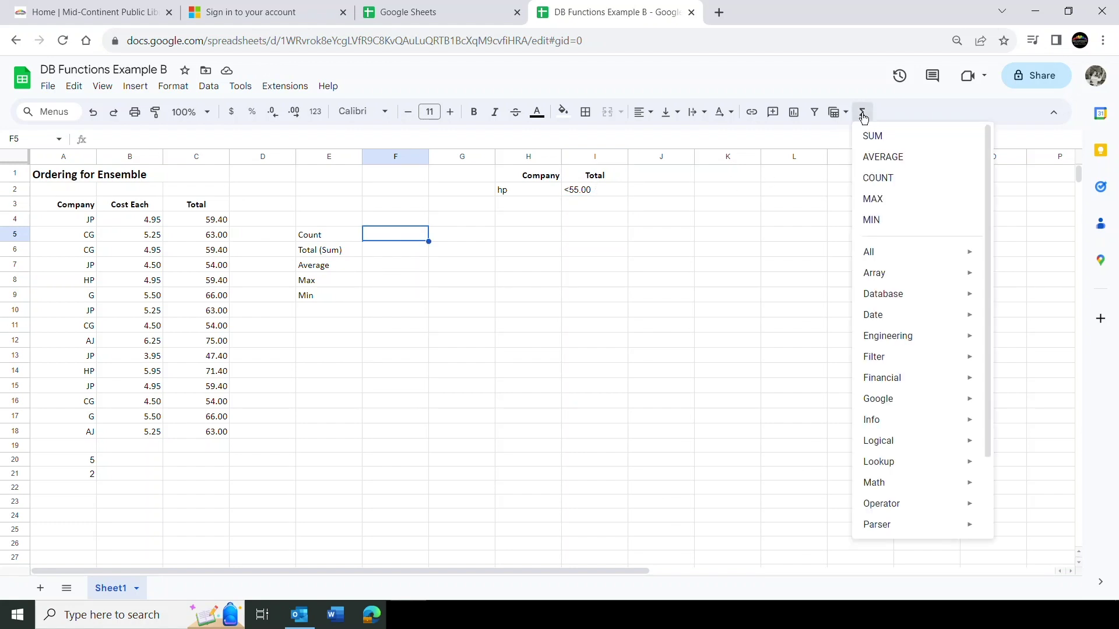
mouse_move(915, 301)
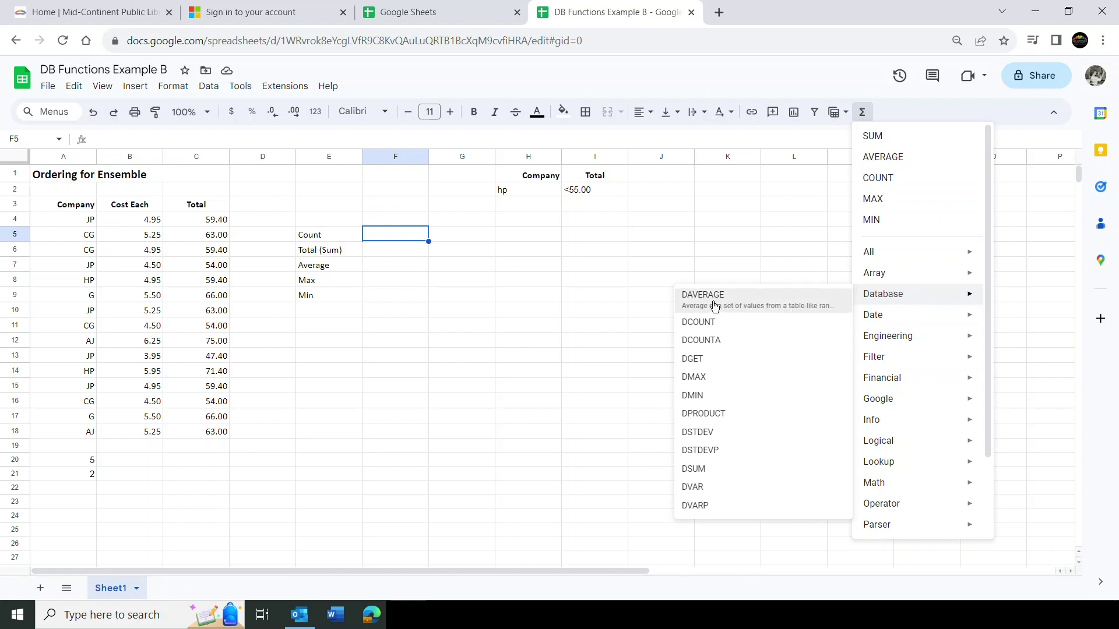
left_click(707, 322)
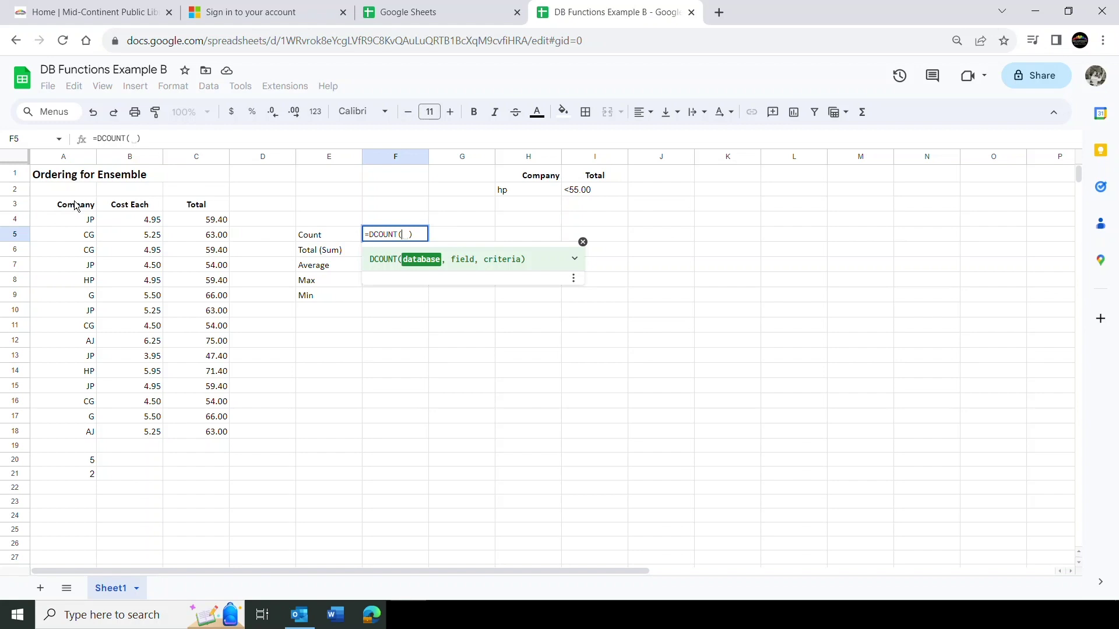
left_click_drag(52, 204, 196, 433)
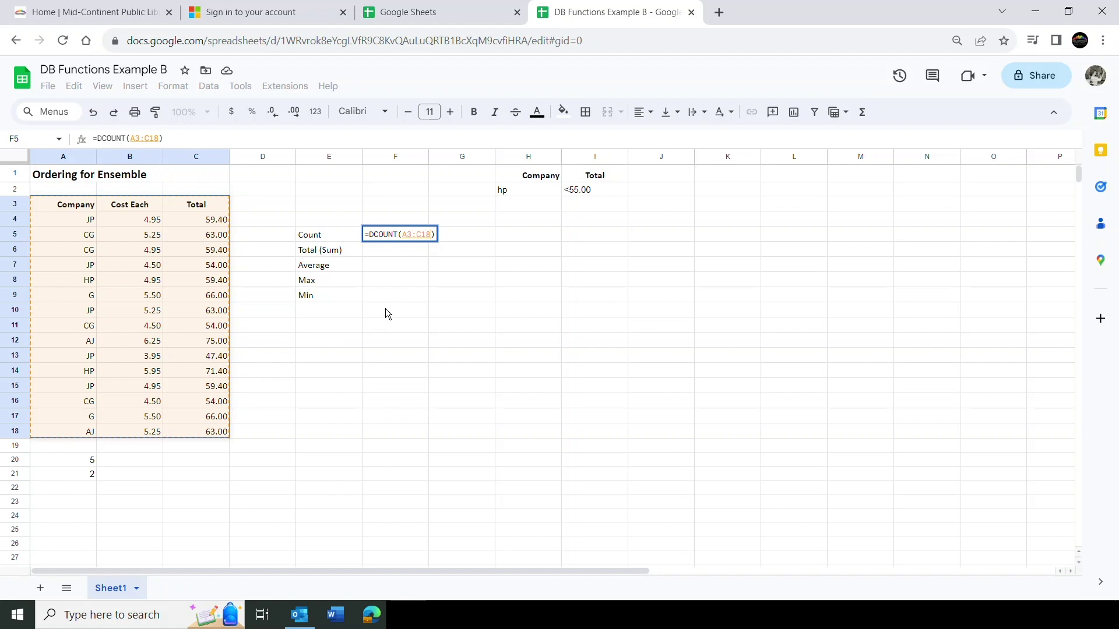
type(",")
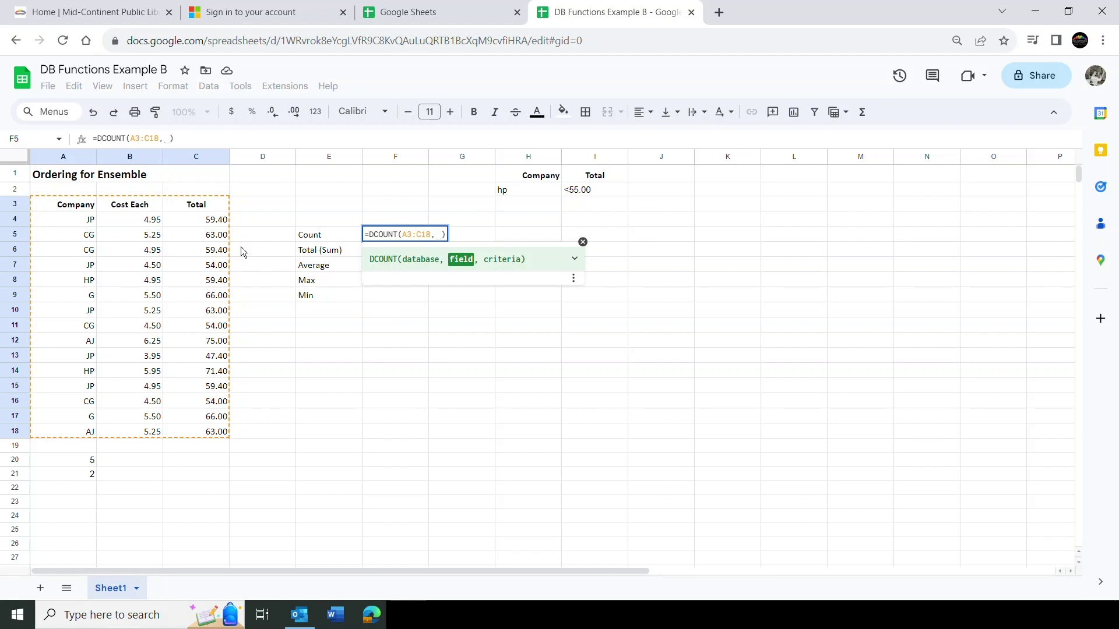
left_click(211, 209)
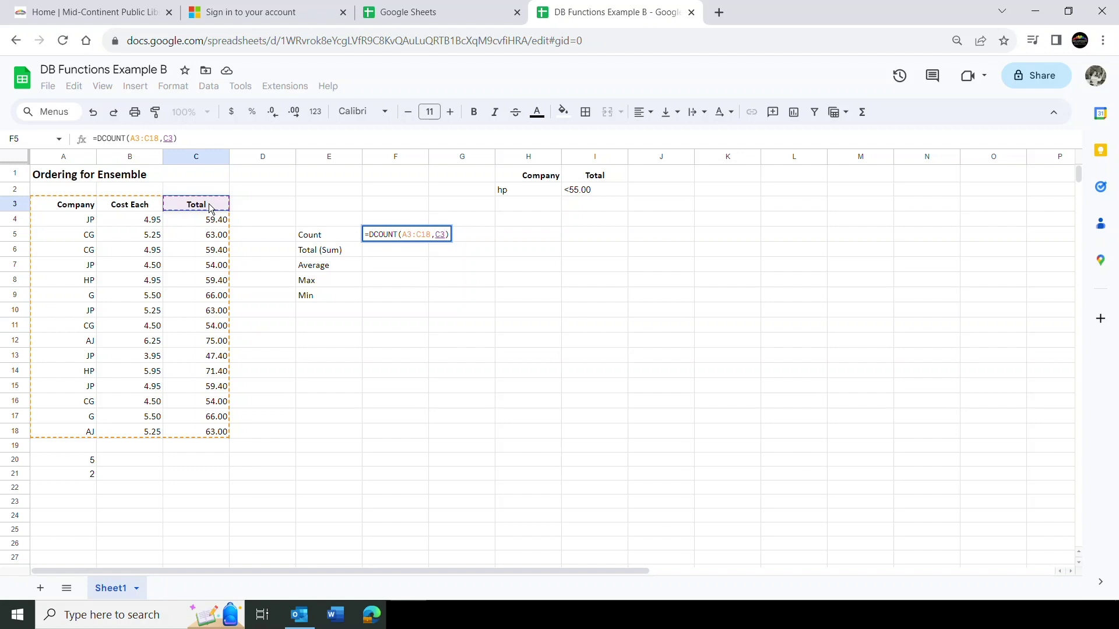
type(",")
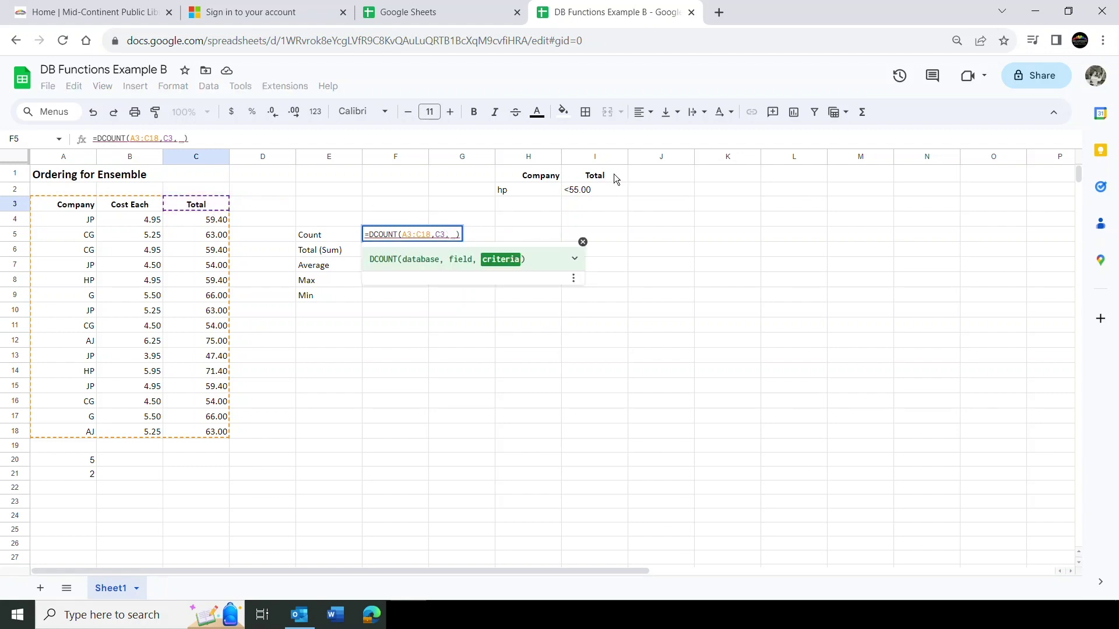
left_click_drag(614, 173, 614, 187)
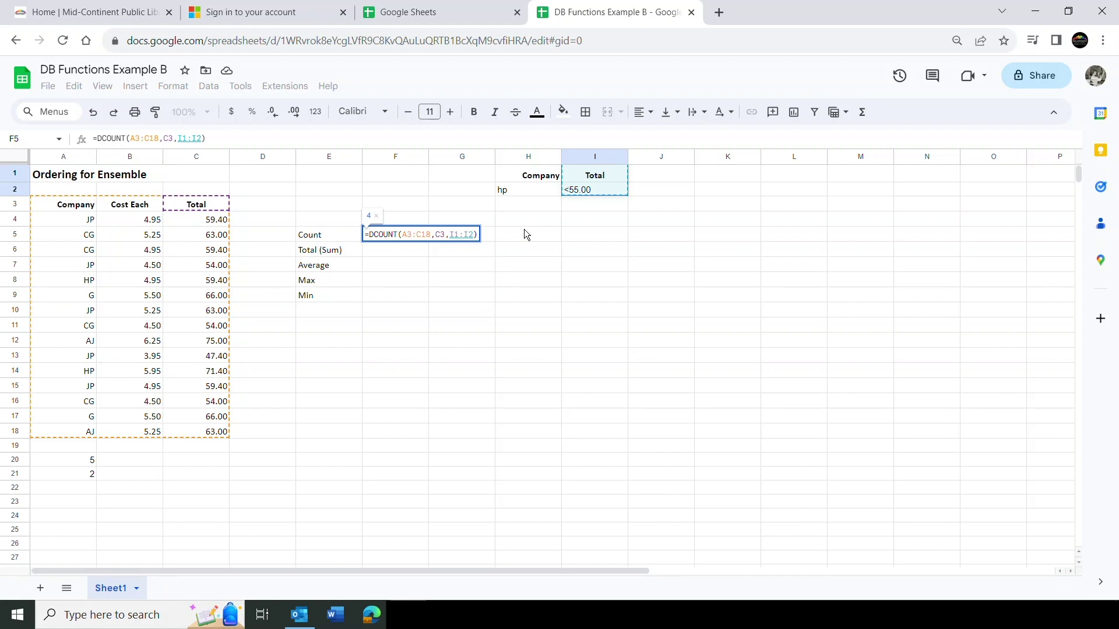
key("Return")
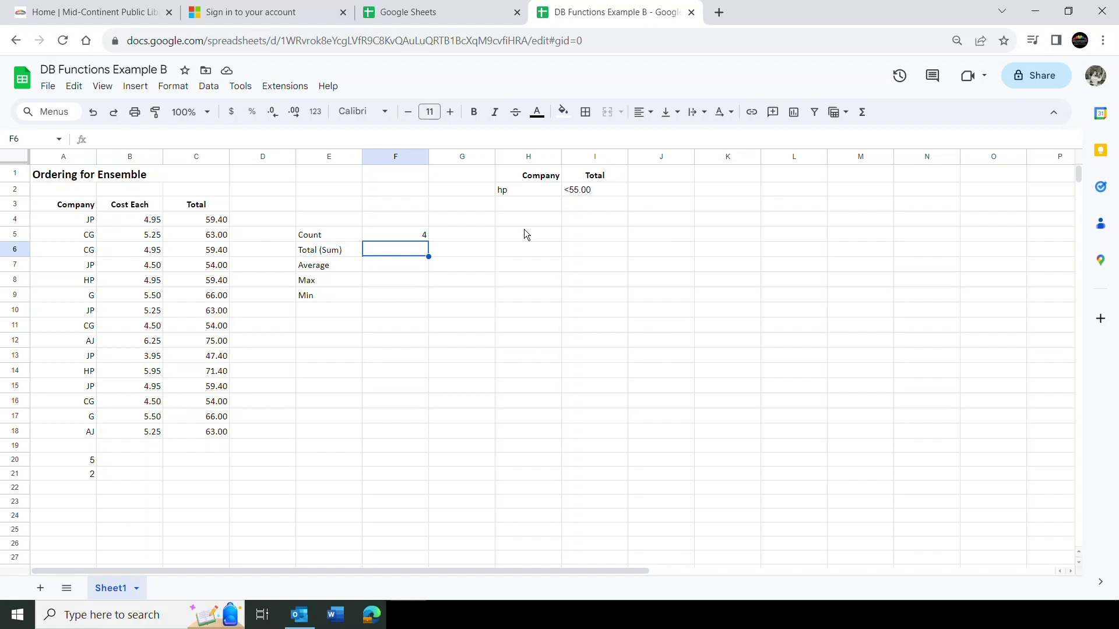
left_click(403, 233)
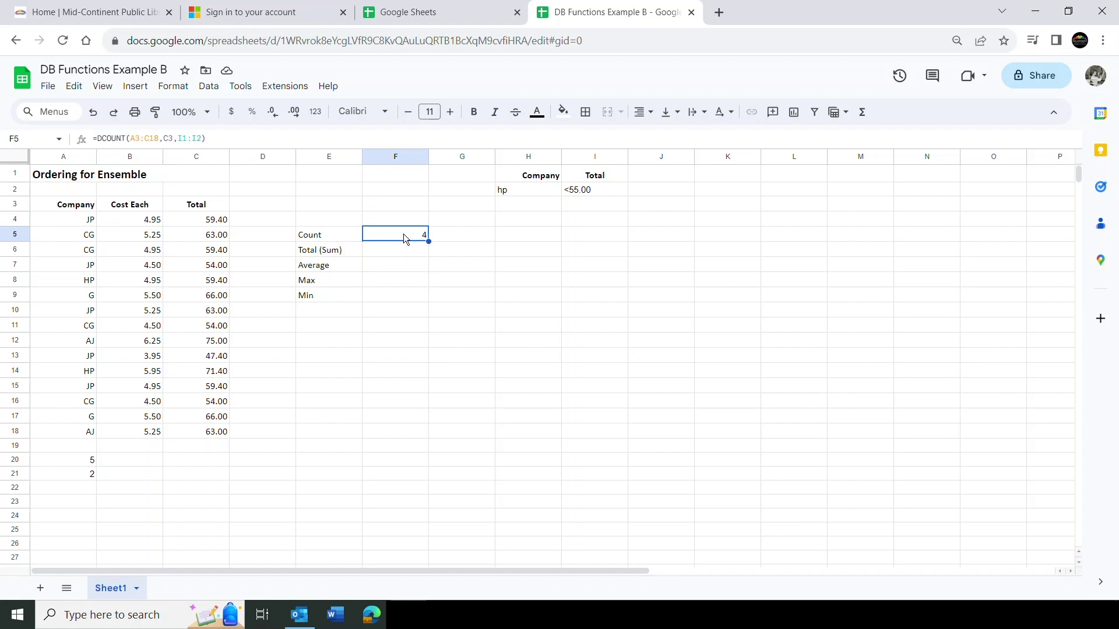
key("Delete")
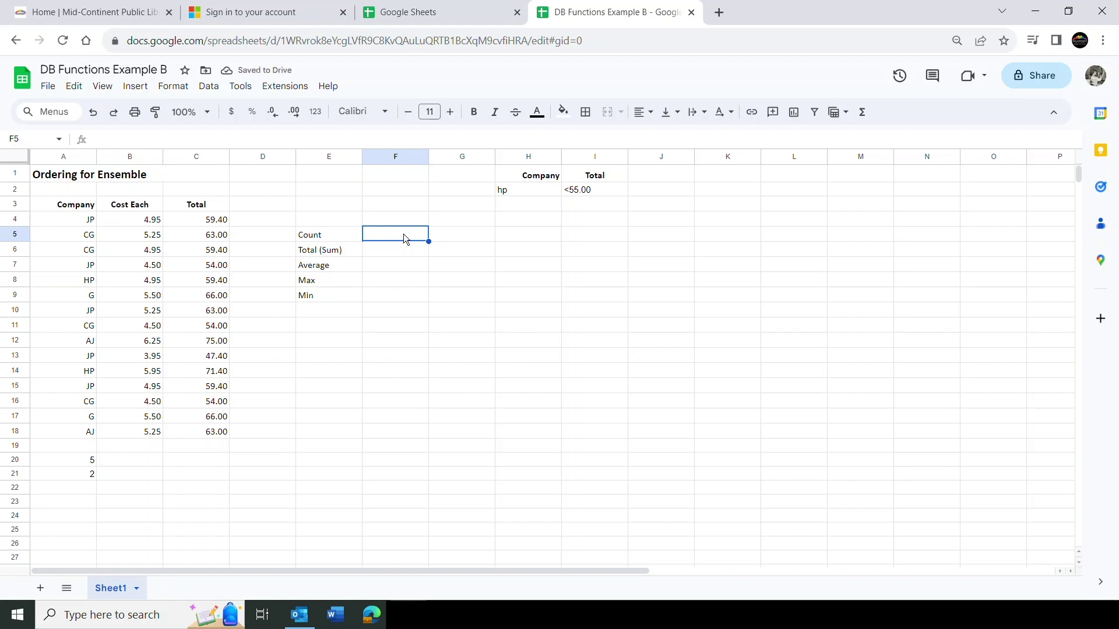
Enter a DCOUNT formula in F5 with database A3:C18, field C3 and the two-column criteria H1:I2.
left_click(862, 113)
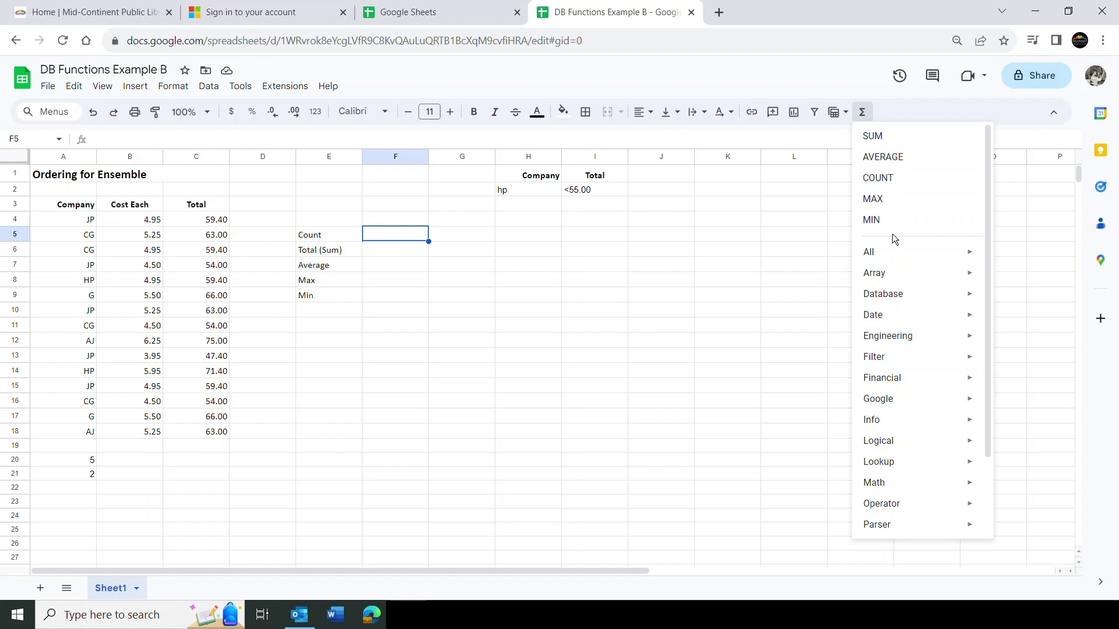
mouse_move(895, 299)
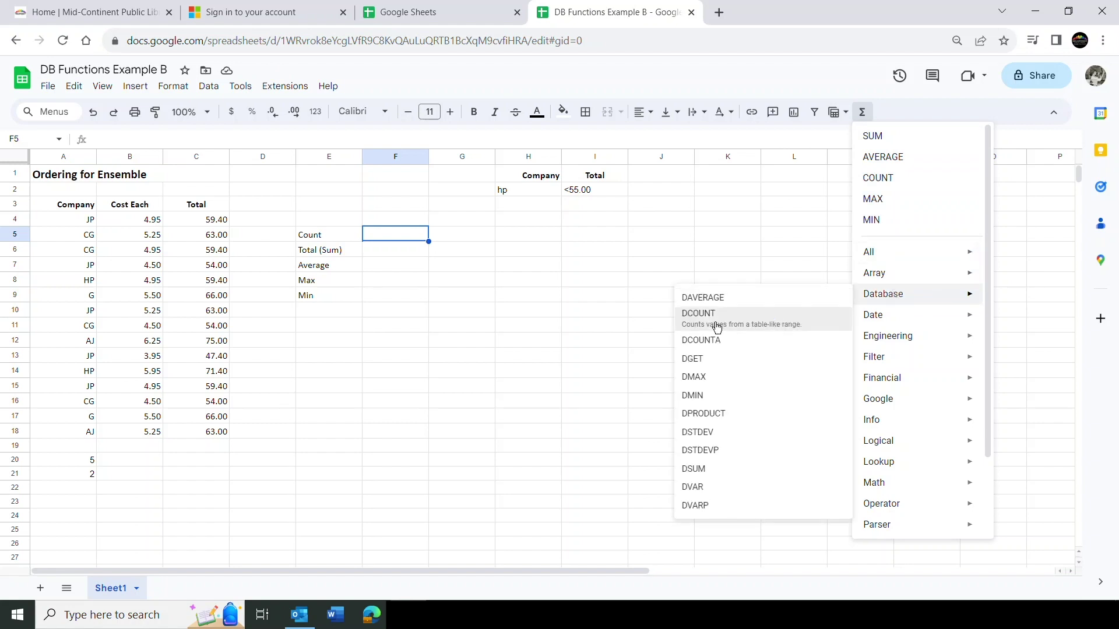
left_click(714, 318)
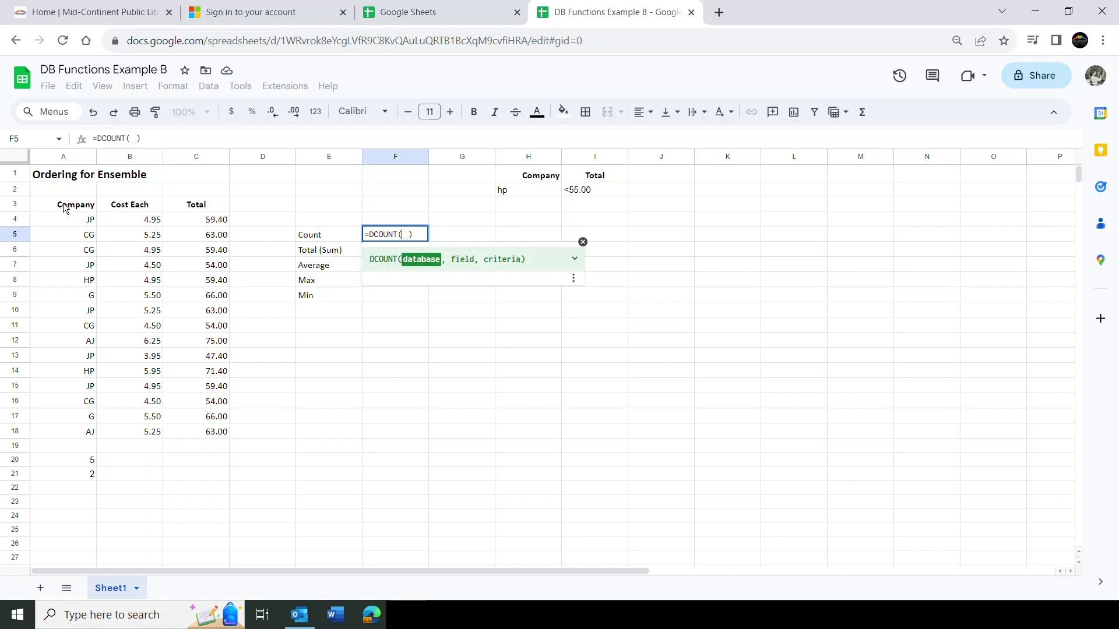
left_click(84, 210)
left_click_drag(84, 210, 222, 433)
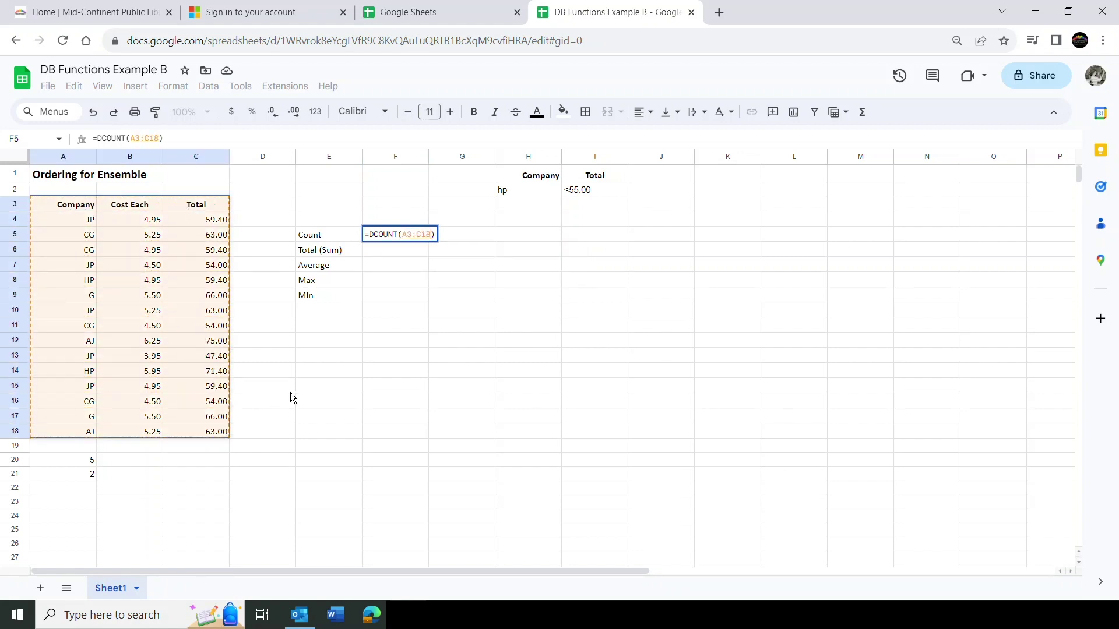
type(",")
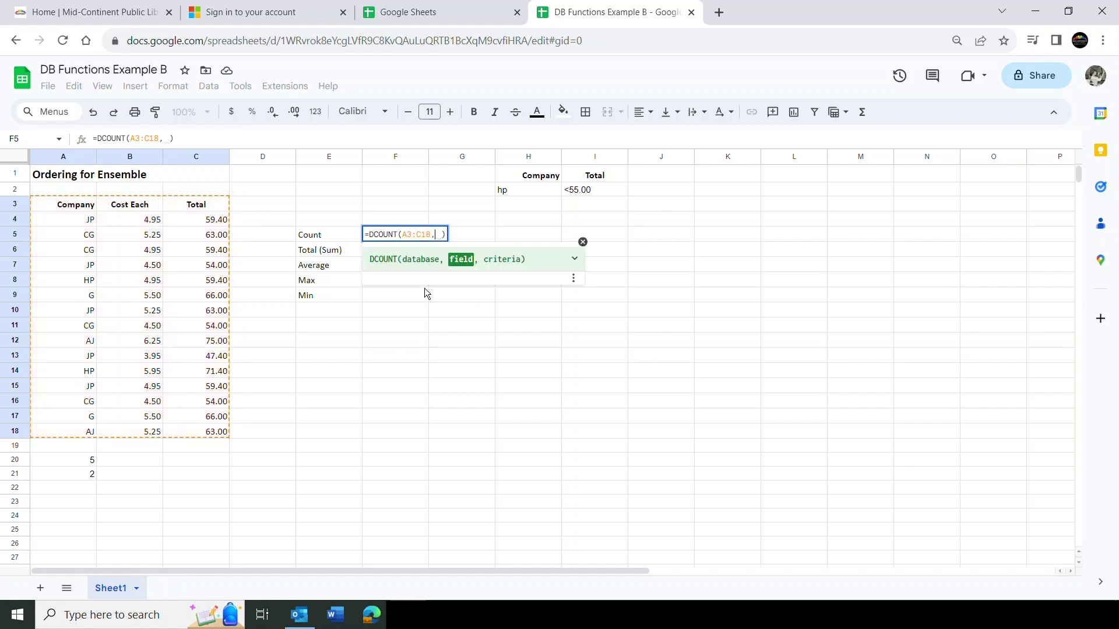
left_click(208, 208)
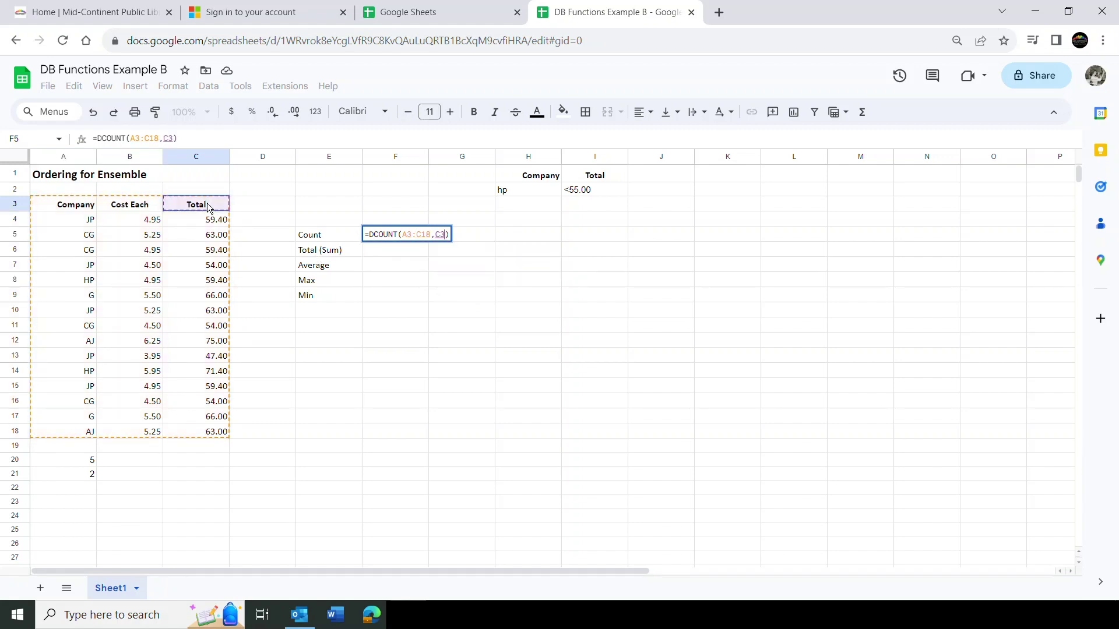
type(",")
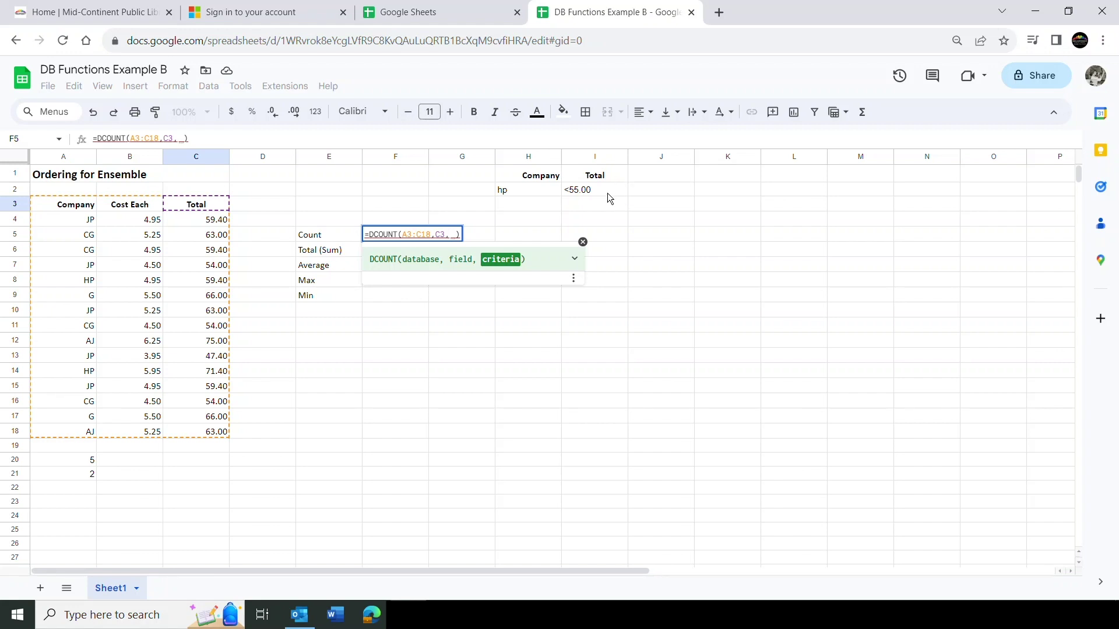
left_click_drag(538, 179, 589, 187)
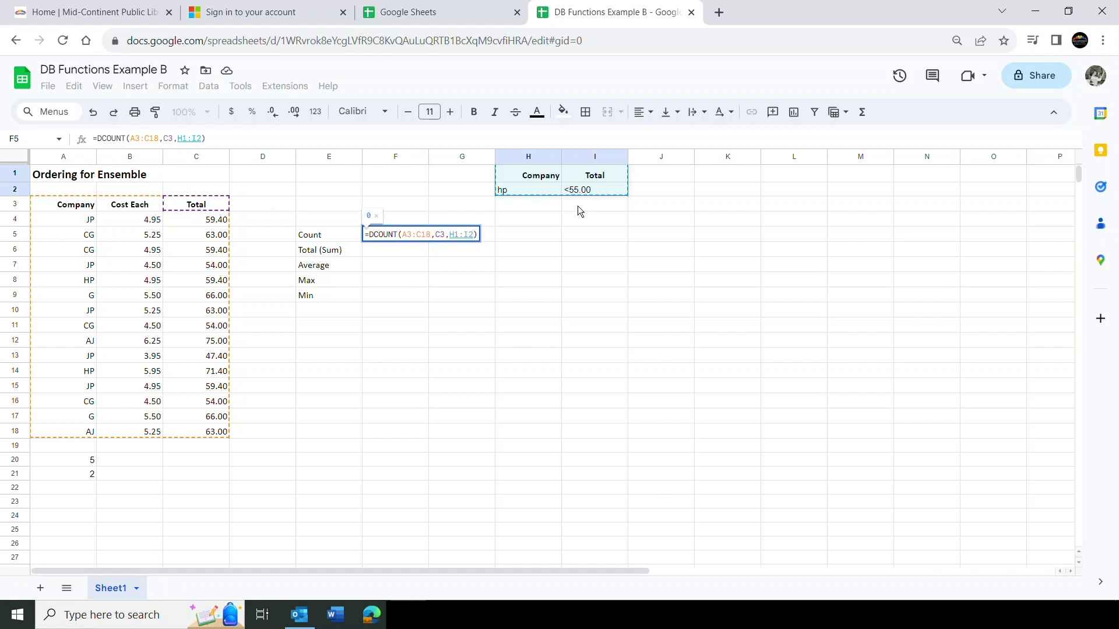
key("Return")
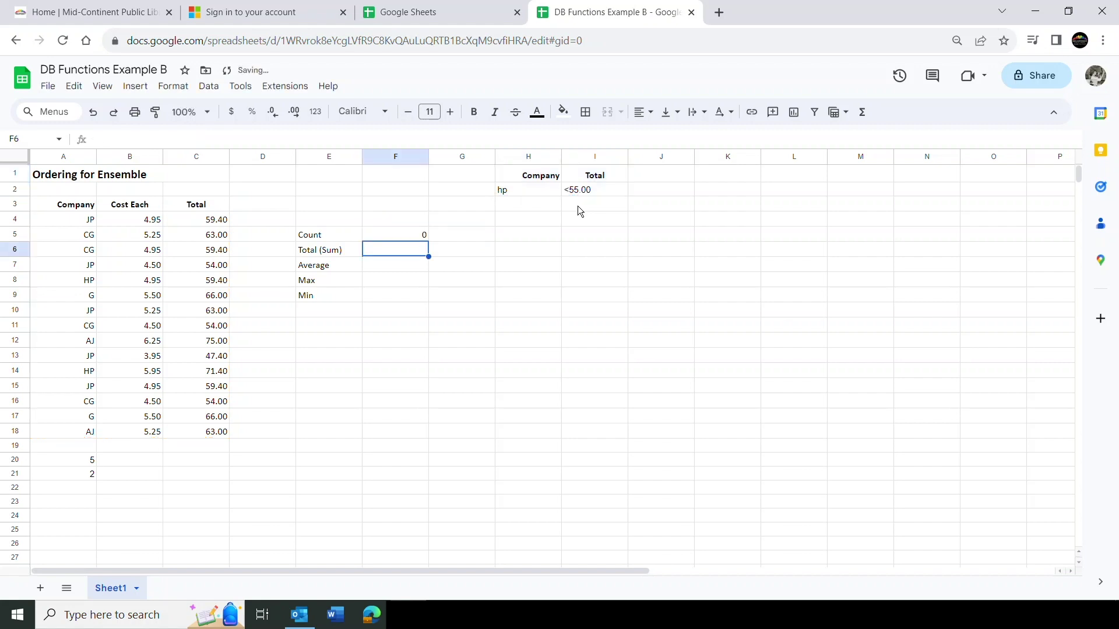
Try the company criterion jp in H2 for the DCOUNT formula, and replace it with cg.
left_click(518, 190)
type("jp")
key("Return")
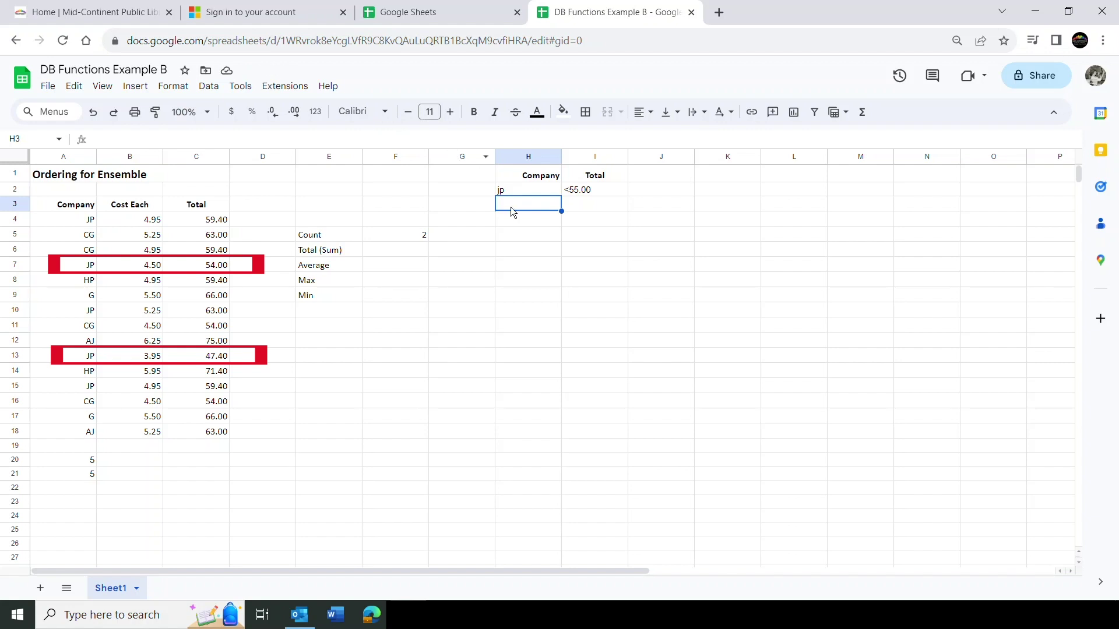
left_click(519, 190)
double_click(521, 186)
double_click(521, 187)
type("cg")
key("Return")
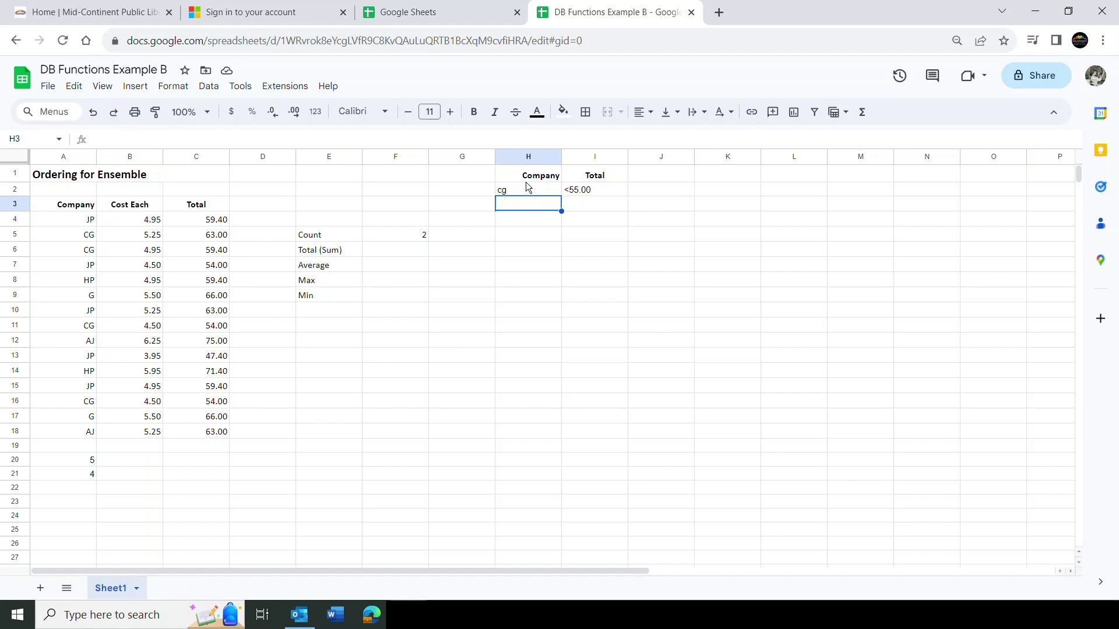
Replace the Total criterion in I2 with >20.00.
left_click(400, 252)
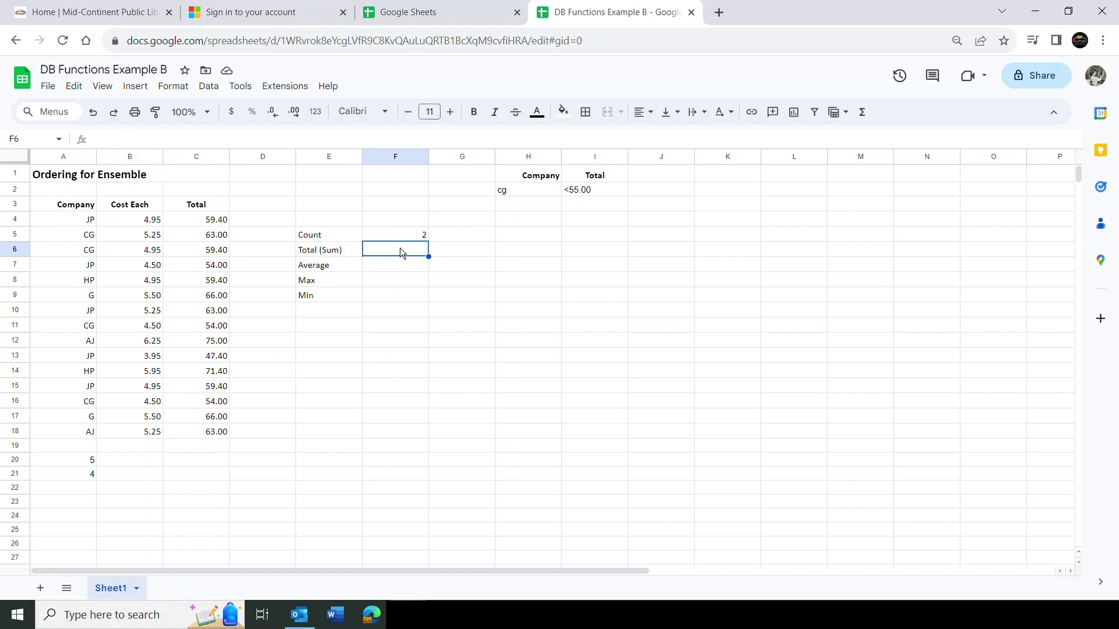
left_click(589, 192)
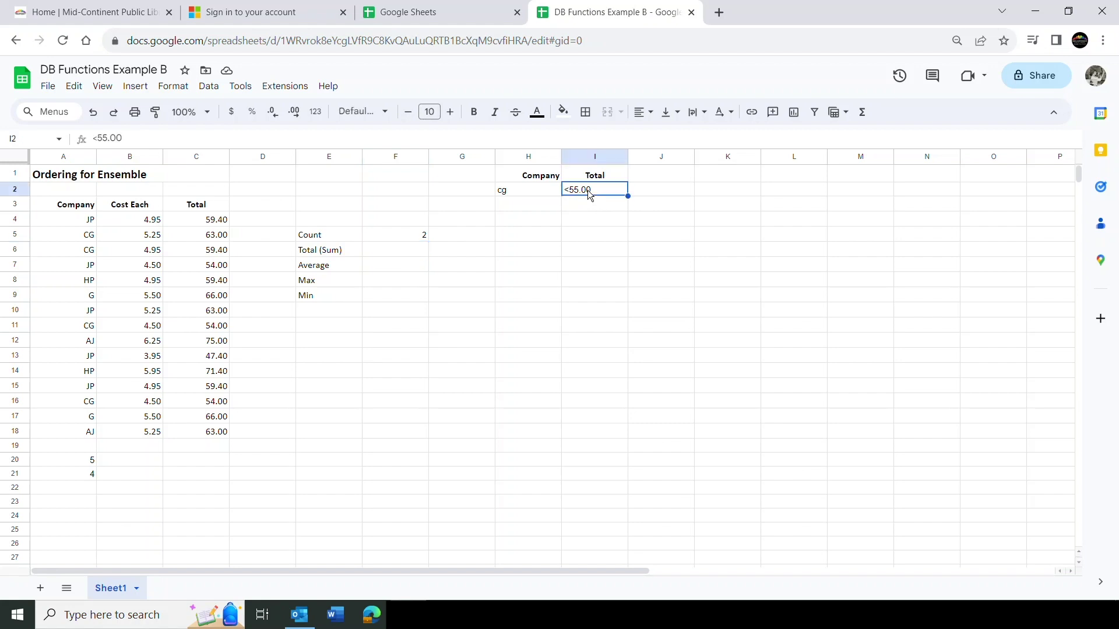
key("Delete")
double_click(588, 190)
type(">20.00")
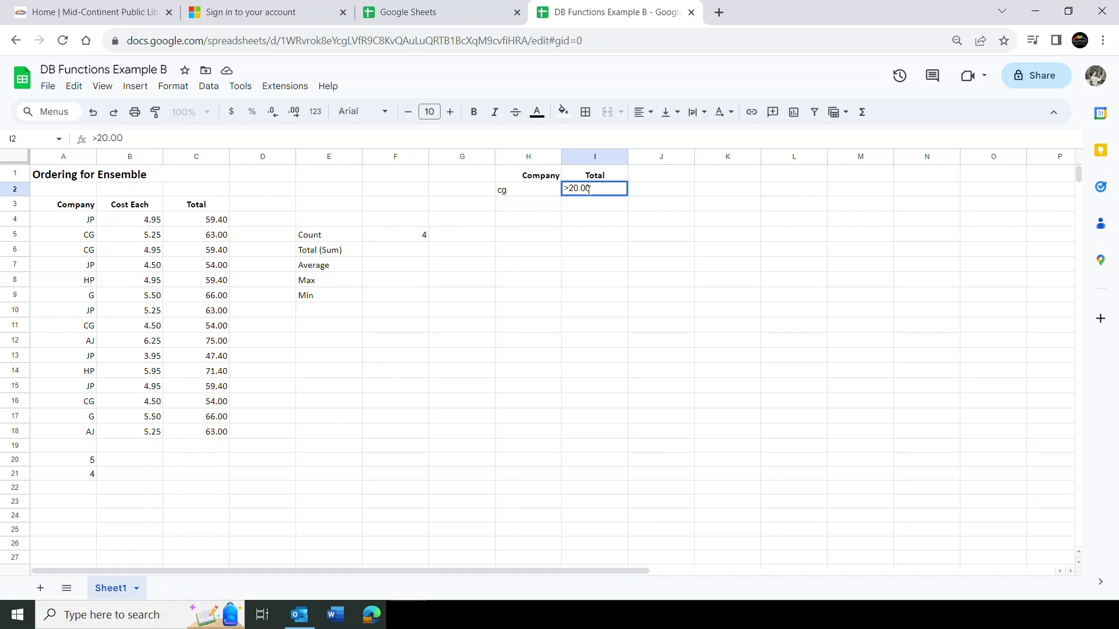
key("Return")
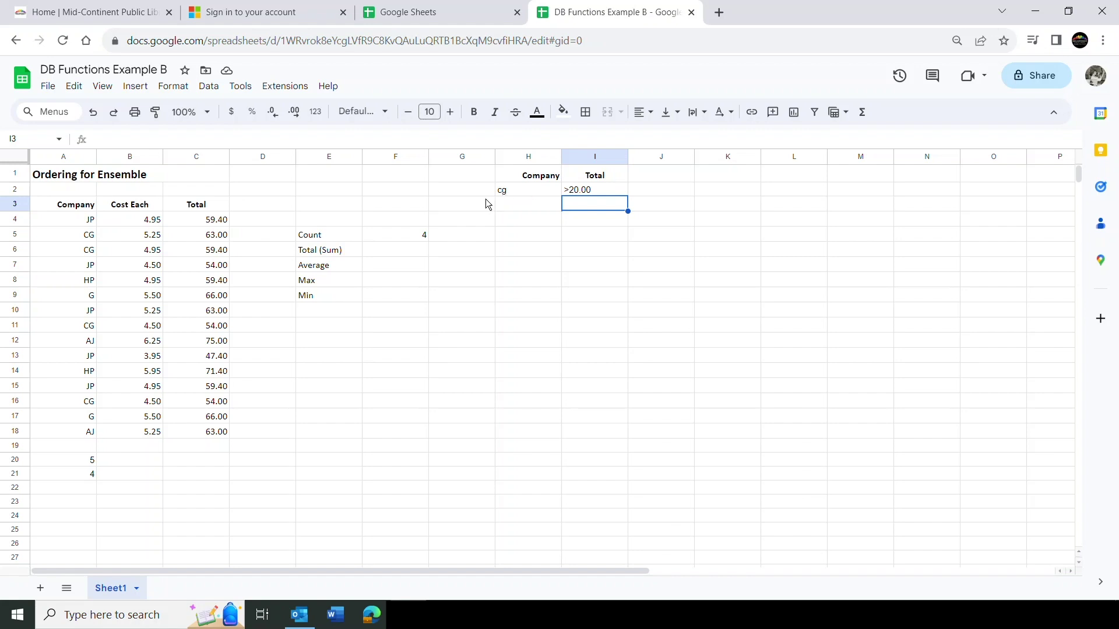
Enter a DSUM formula in F6 with database A3:C18, field C3 and criteria H1:I2.
left_click(412, 253)
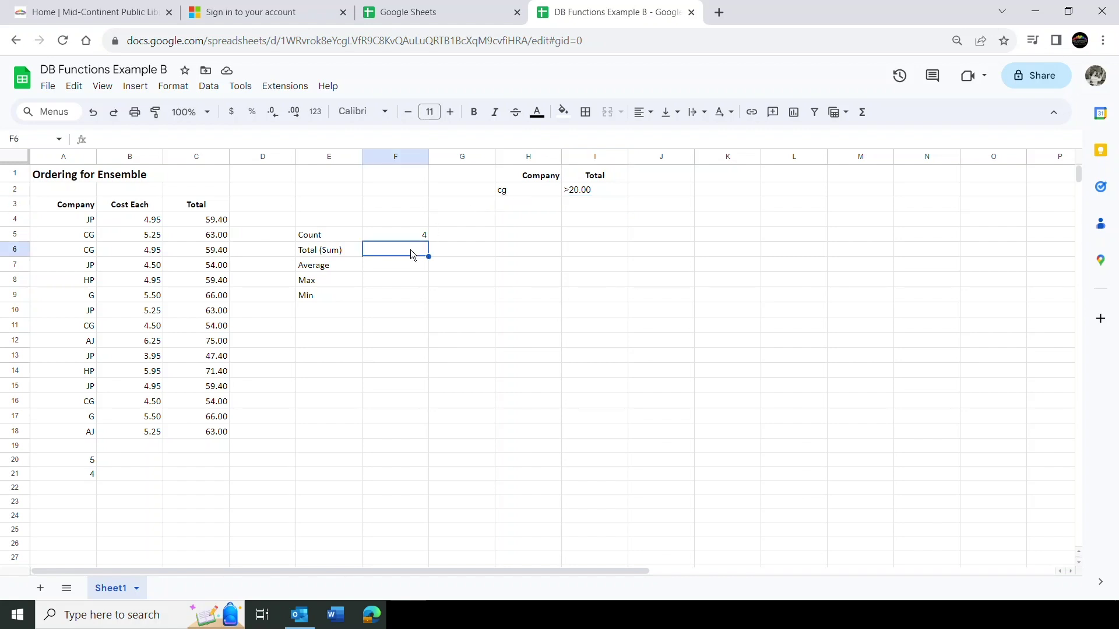
left_click(862, 112)
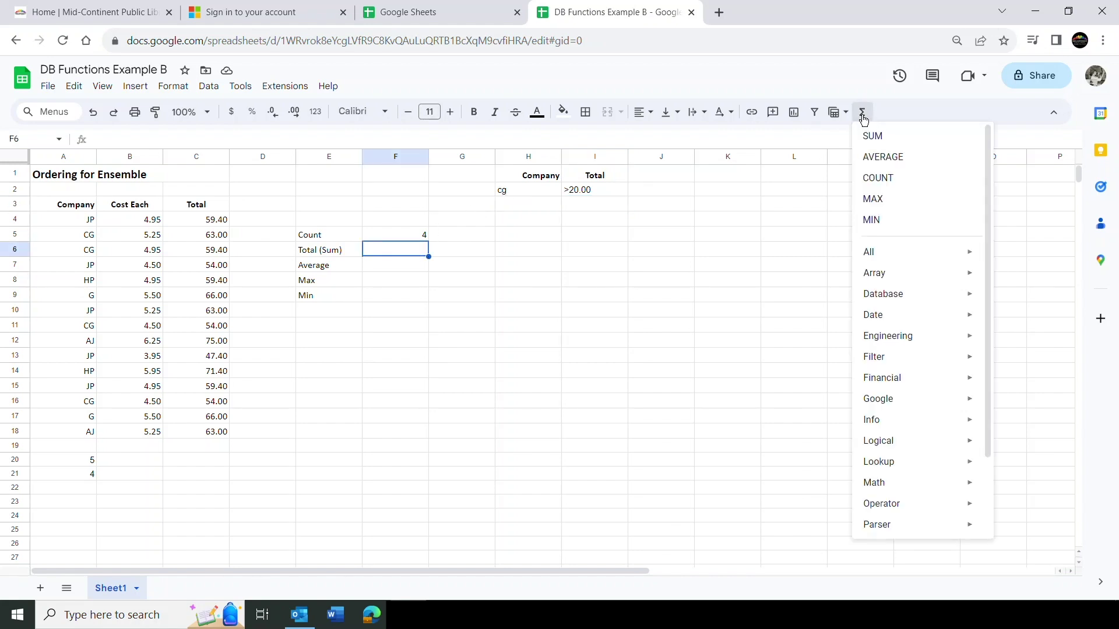
mouse_move(892, 276)
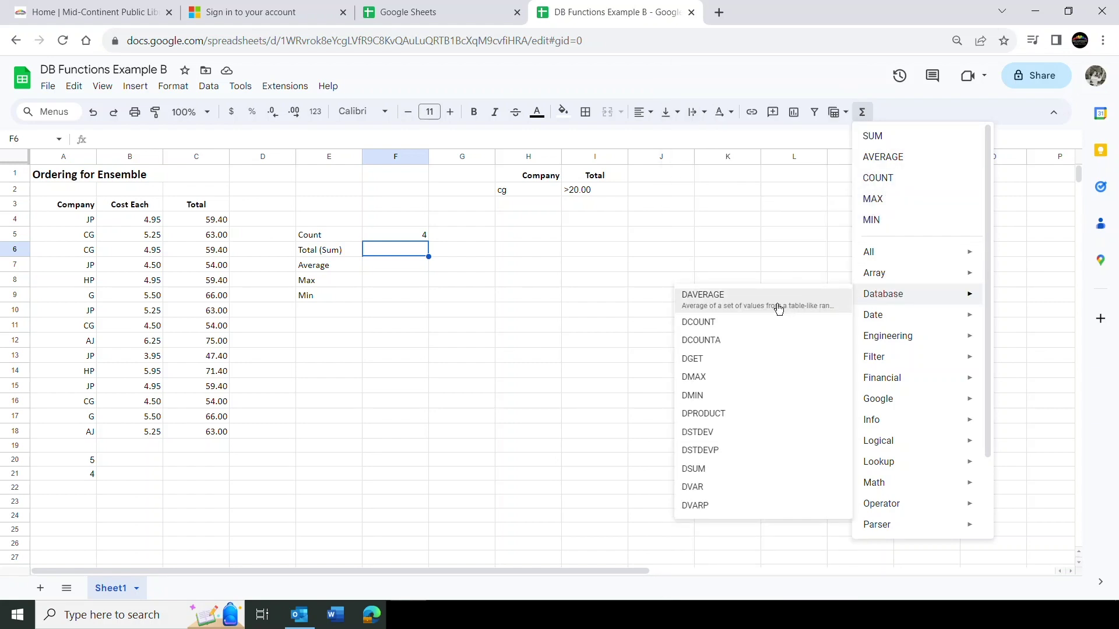
left_click(712, 473)
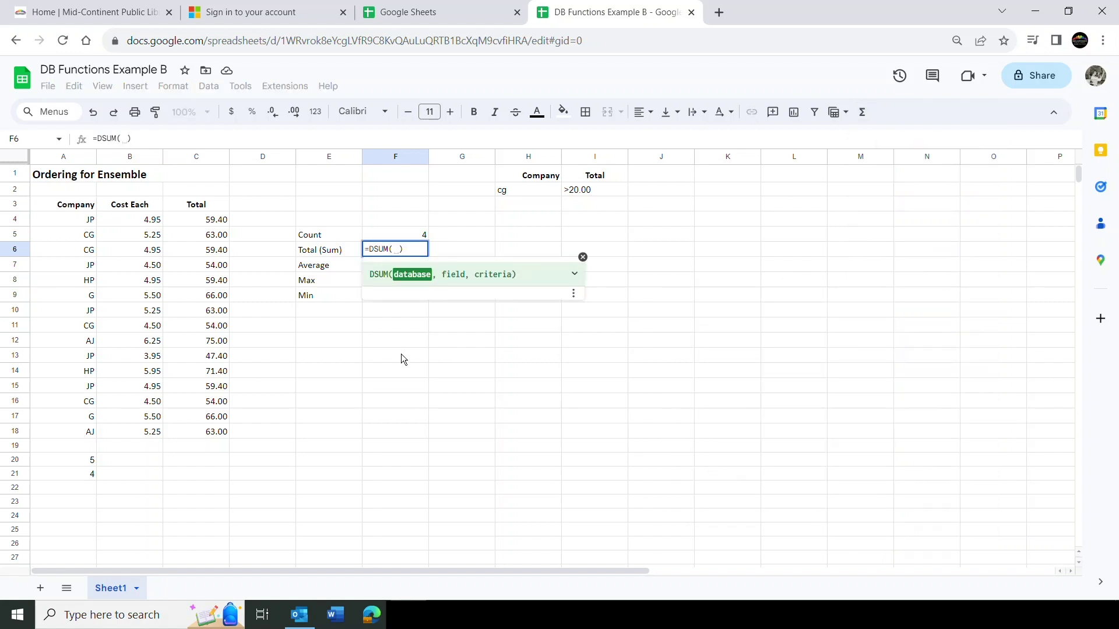
left_click_drag(72, 208, 219, 433)
type(",")
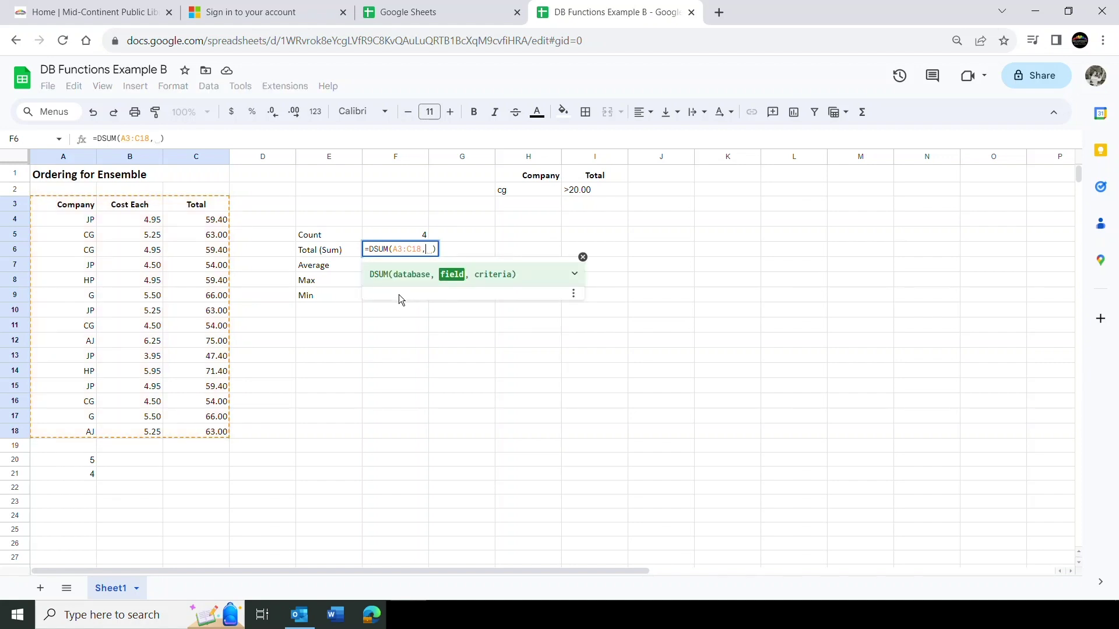
left_click(208, 208)
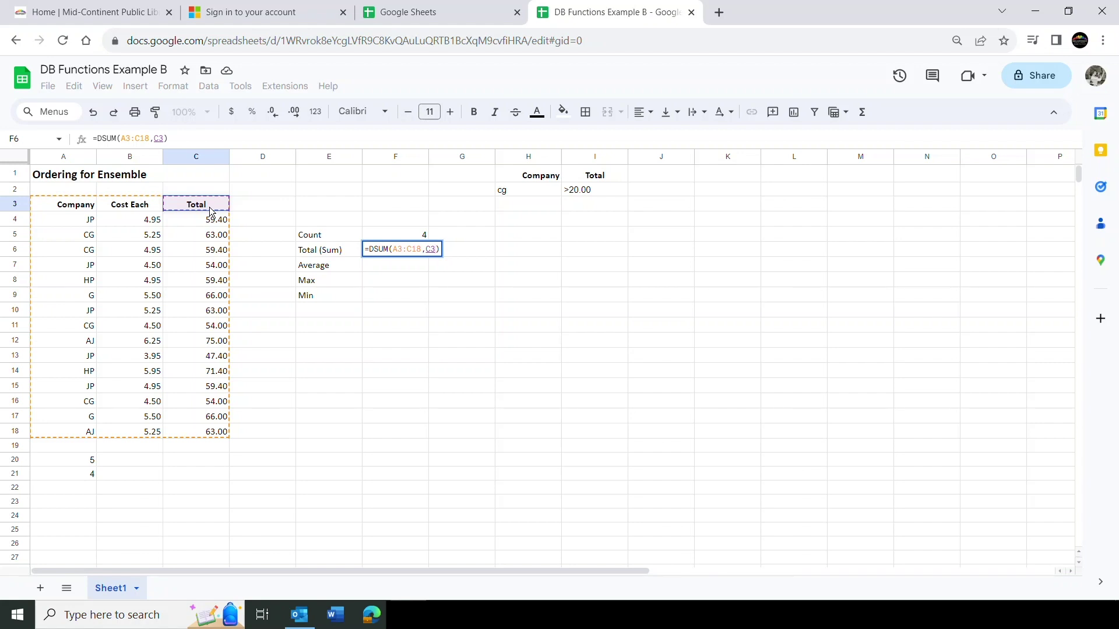
type(",")
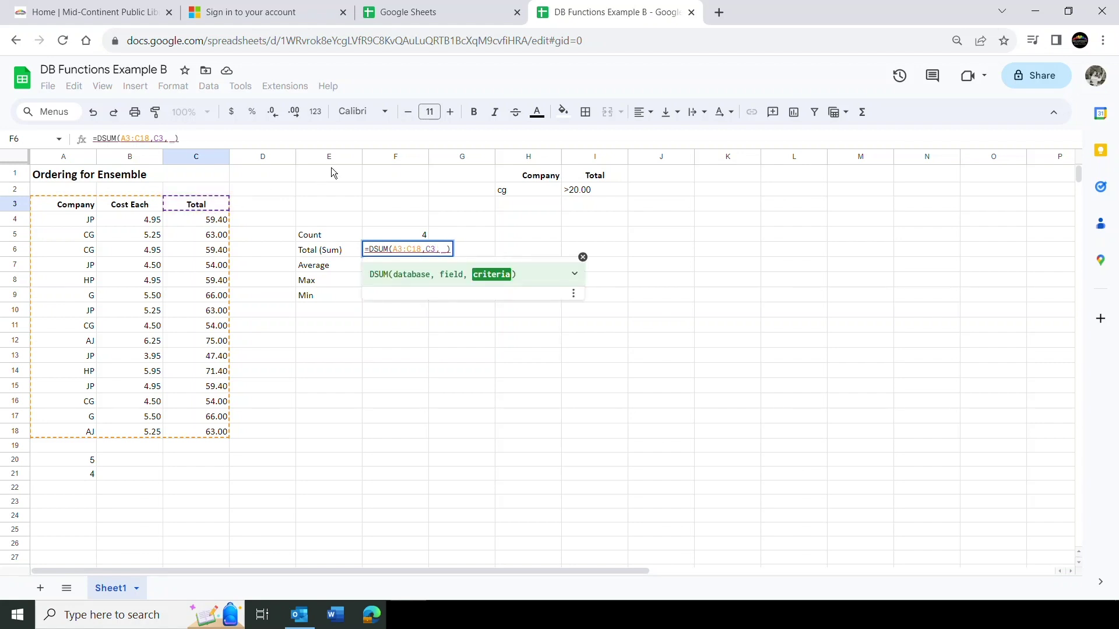
left_click_drag(510, 171, 590, 188)
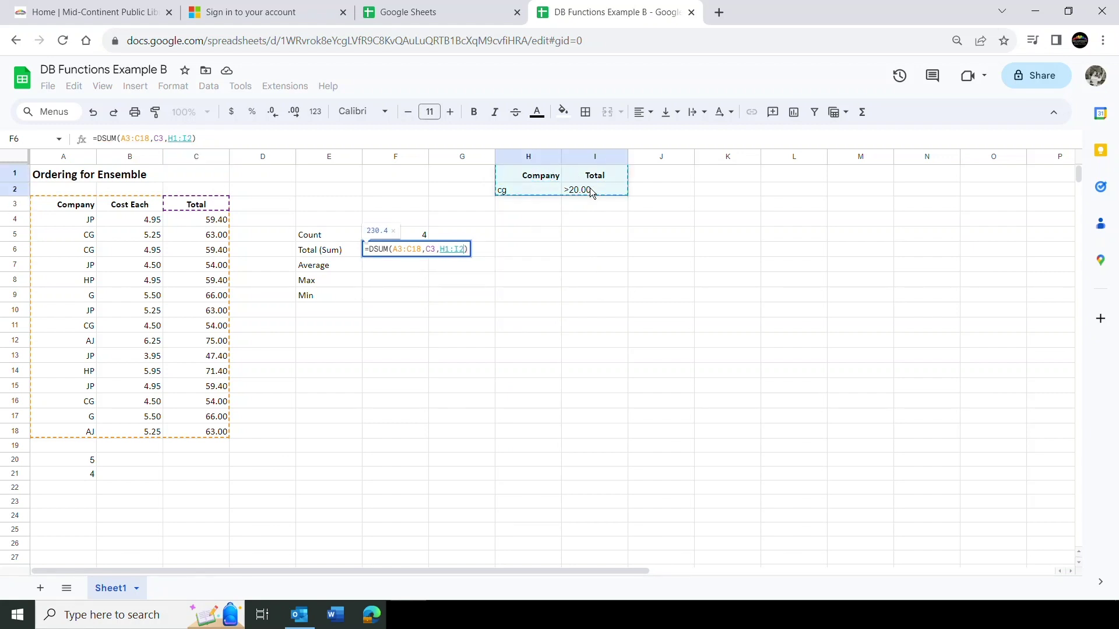
key("Return")
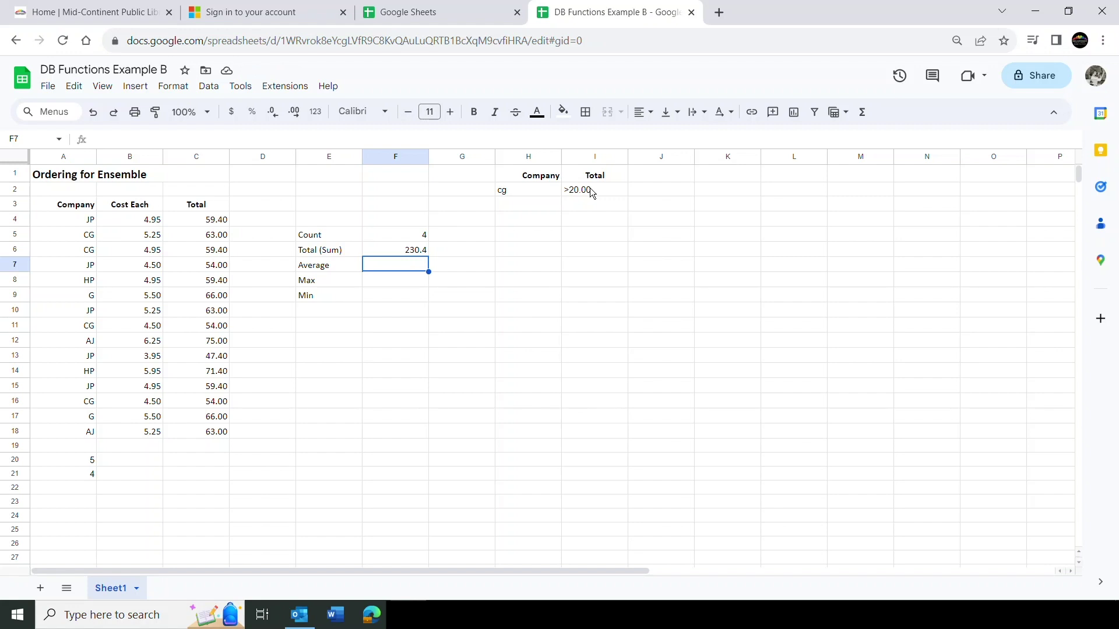
Change the criteria to company jp in H2 and Total >30.00 in I2, and check the DSUM cell F6.
left_click(528, 191)
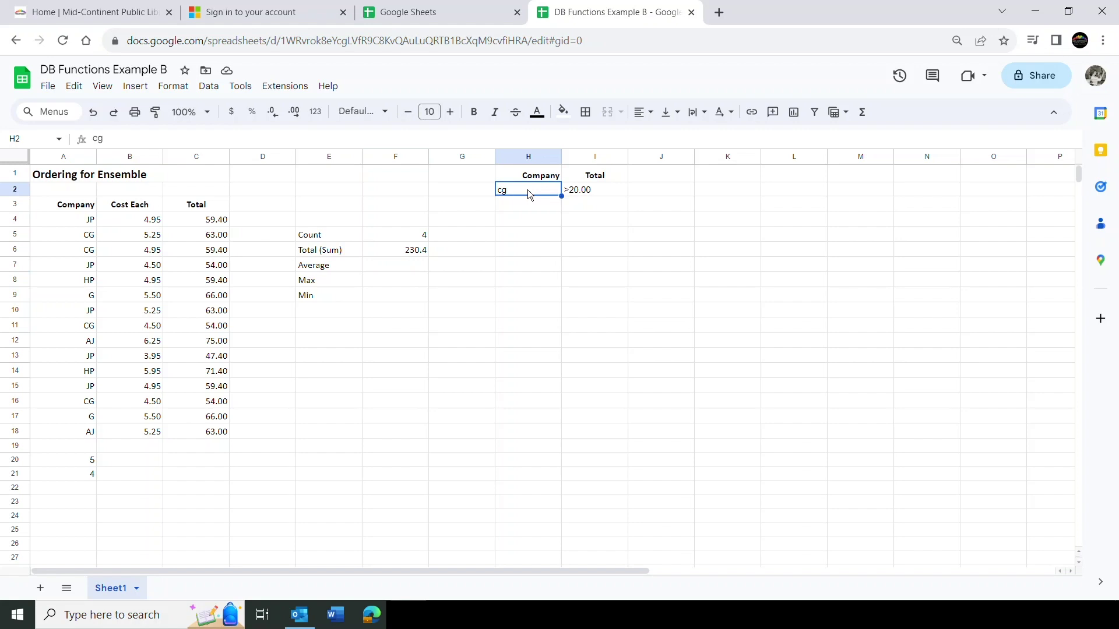
key("BackSpace")
type("jp")
key("Tab")
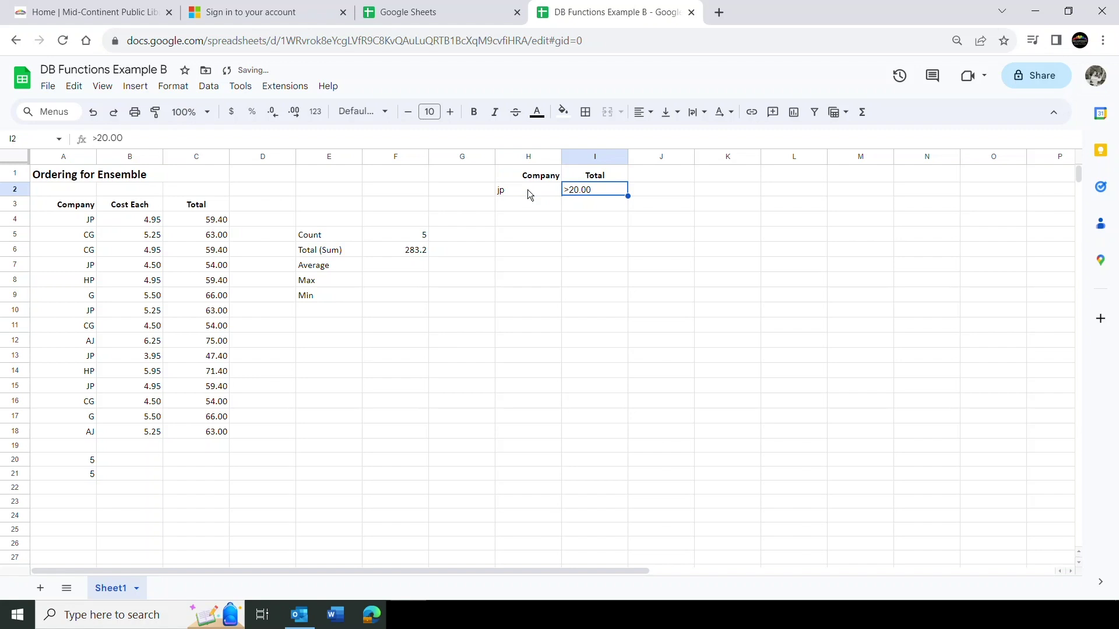
type(">")
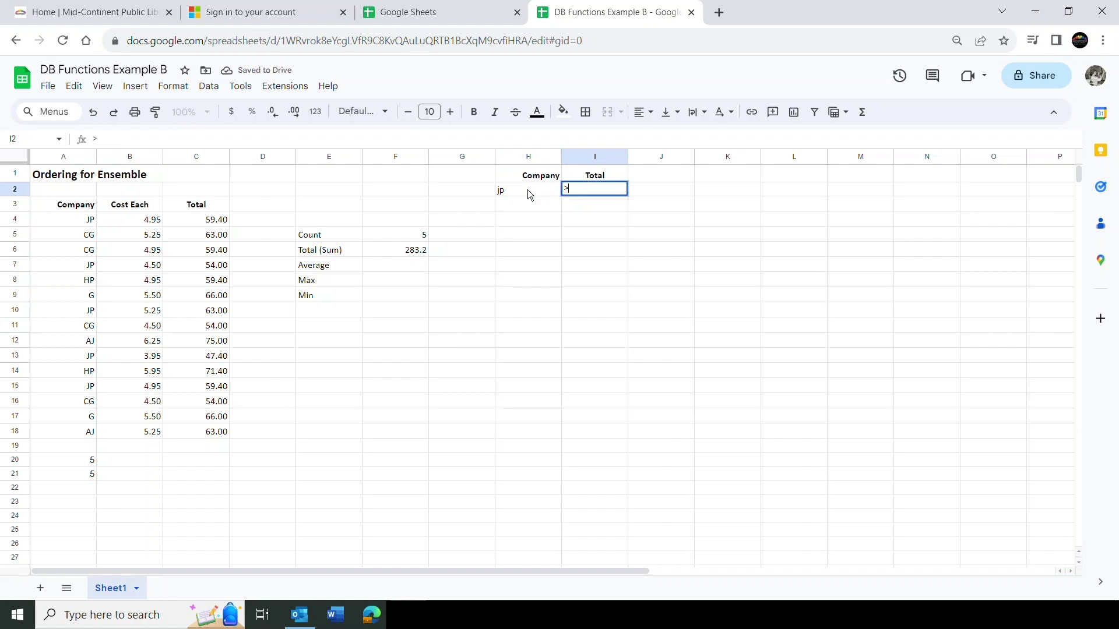
type("30.00")
key("Return")
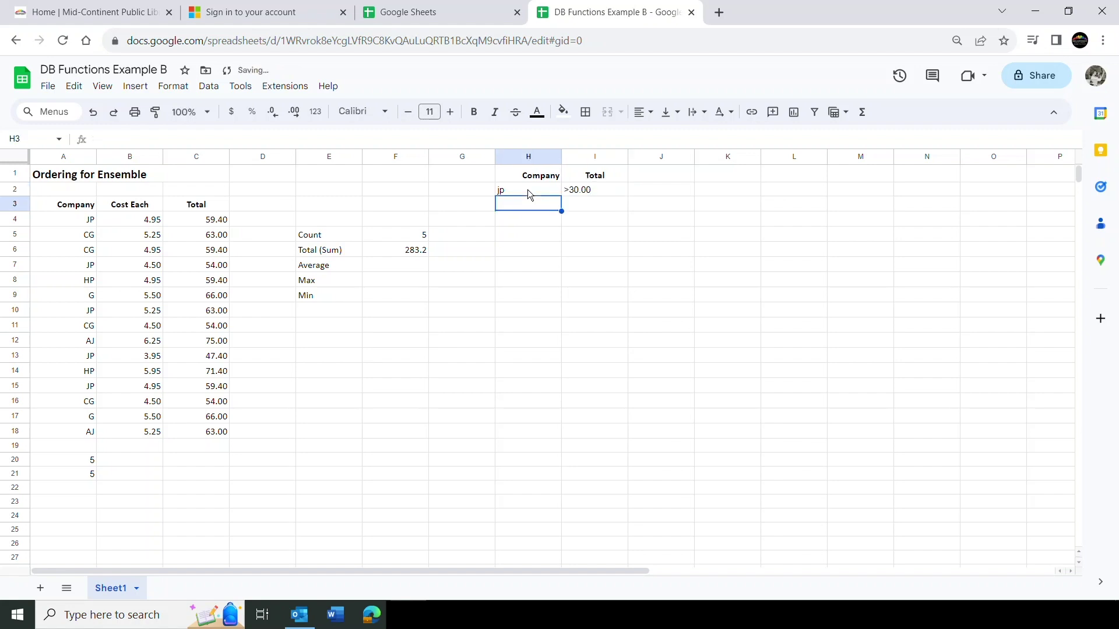
left_click(389, 249)
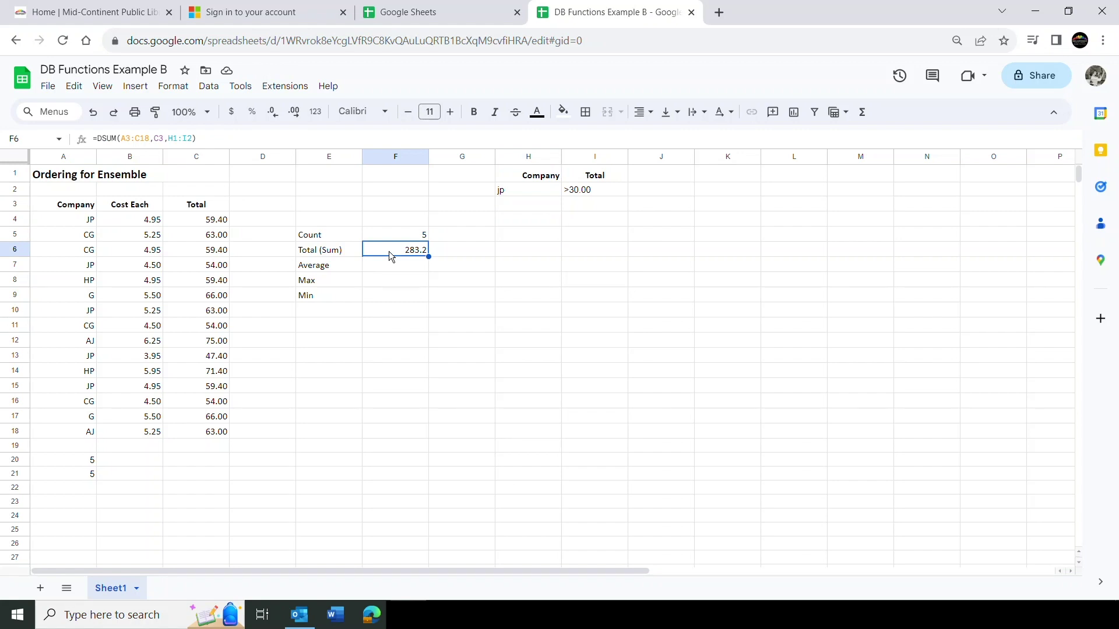
Try the company criterion g in H2 for the DSUM formula, and replace it with cg.
left_click(518, 197)
type("g")
key("Return")
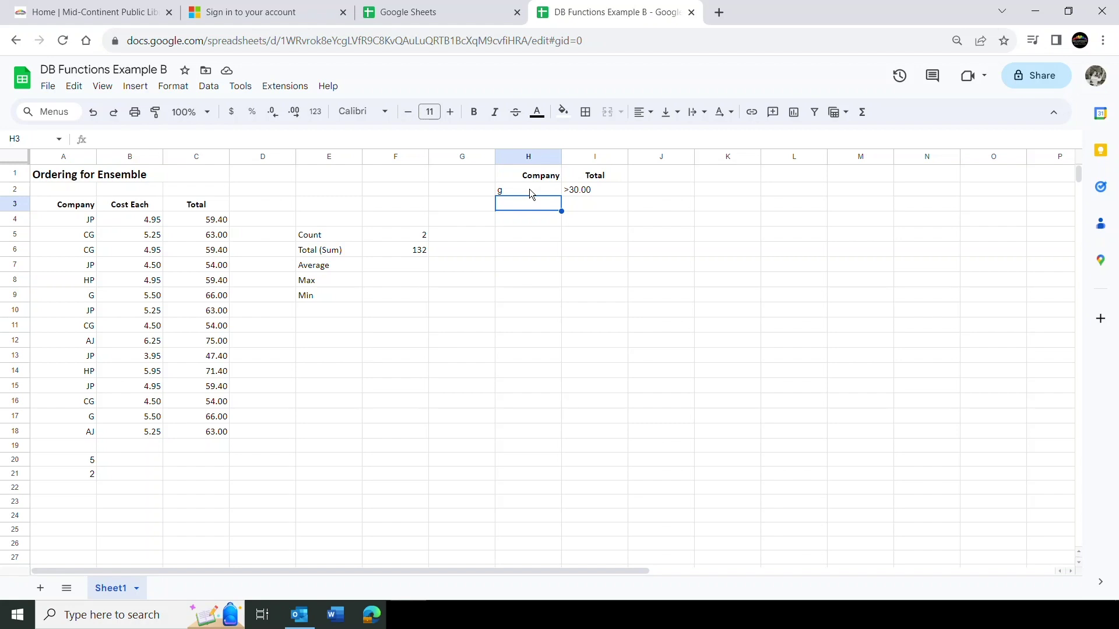
left_click(529, 189)
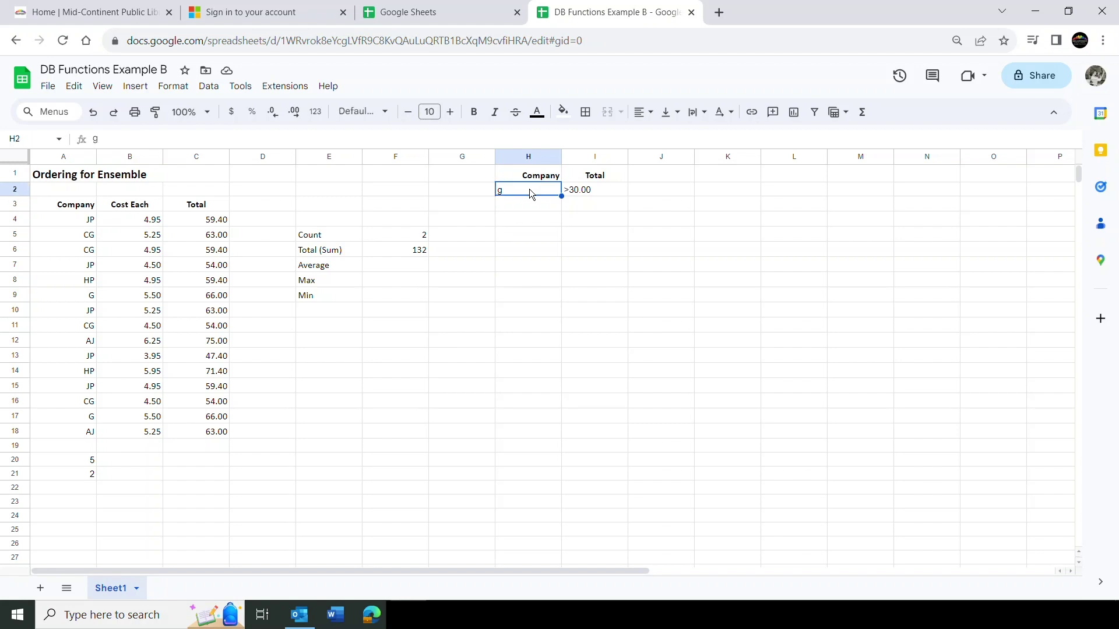
type("cg")
Move the Total criterion from I2 down to I3 and change it to >45.00.
left_click(598, 186)
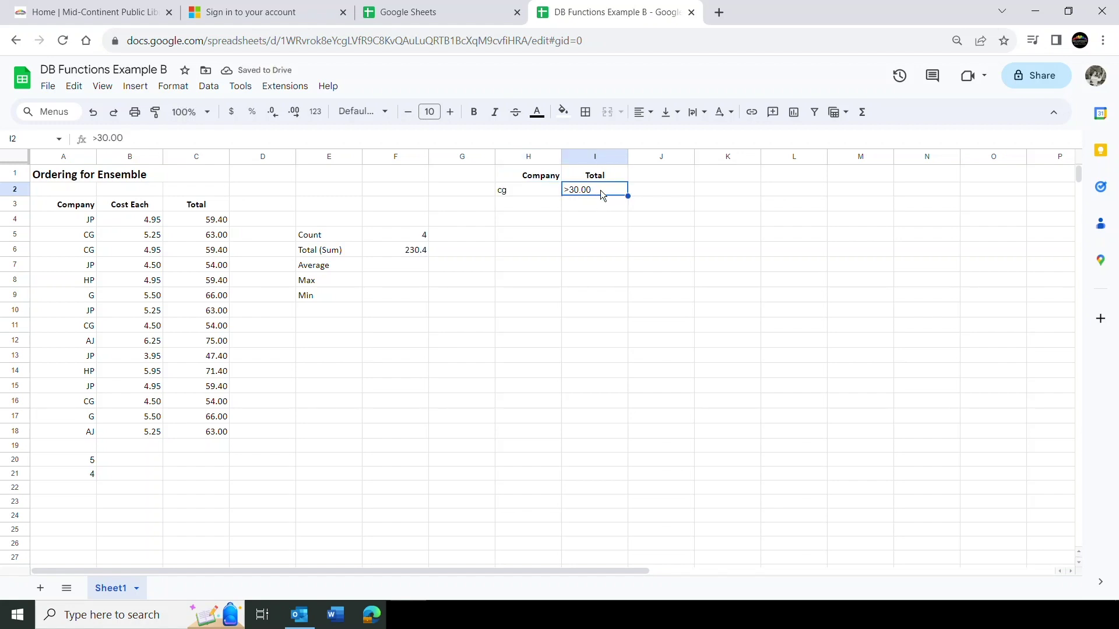
key("ctrl+c")
left_click_drag(599, 209, 598, 210)
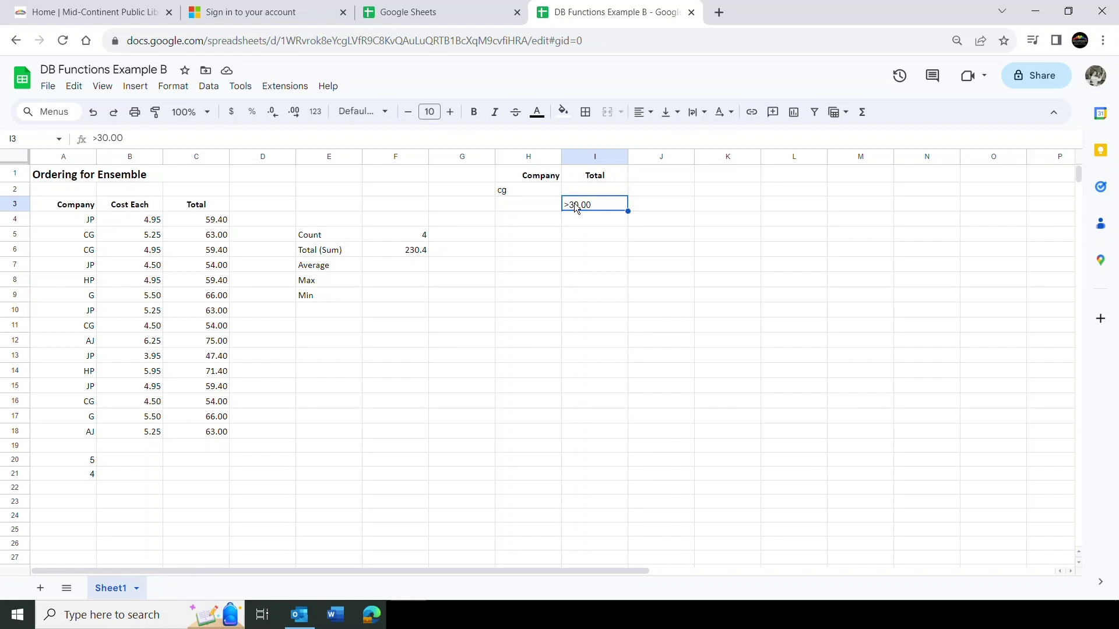
double_click(574, 205)
left_click_drag(568, 202, 575, 201)
type("45")
key("Delete")
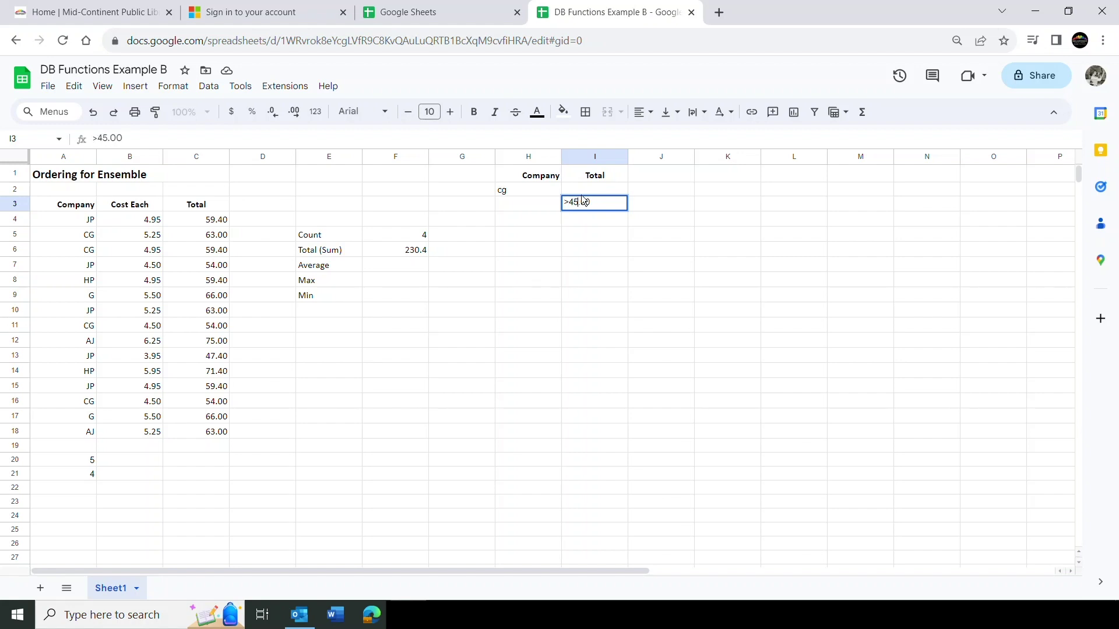
key("Return")
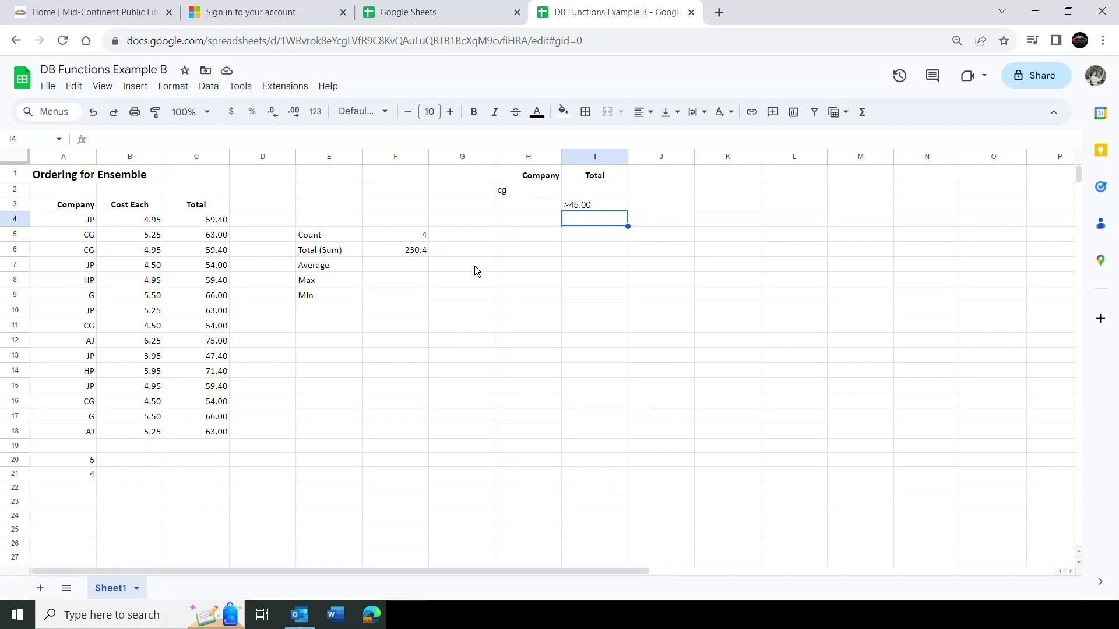
Change the Total criterion in I3 to >55.00.
left_click(585, 205)
double_click(586, 204)
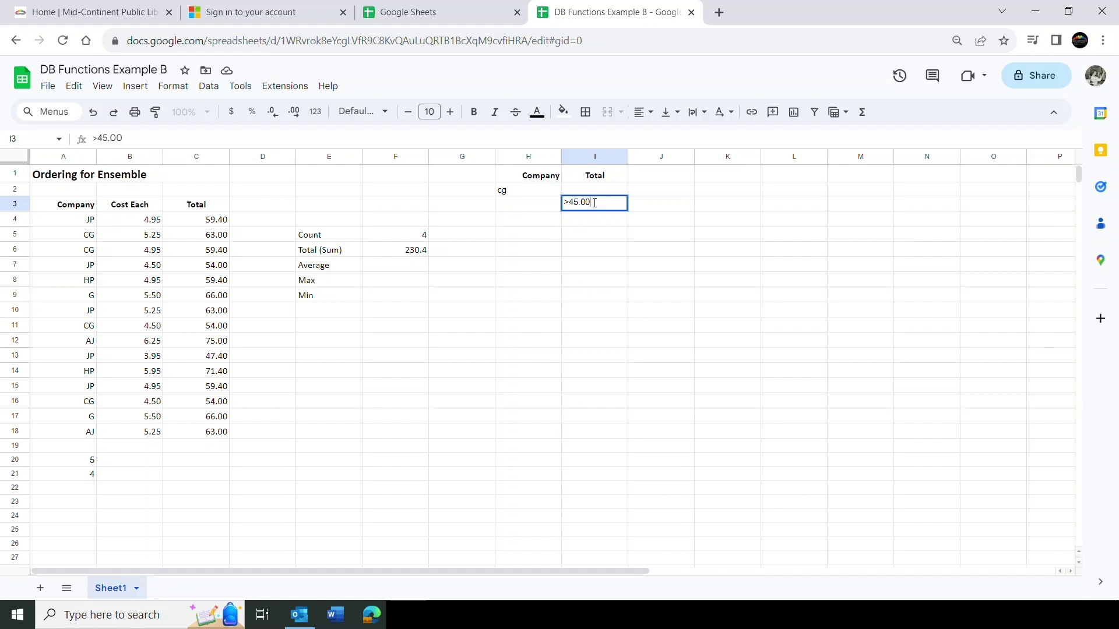
left_click(574, 203)
key("BackSpace")
type("5")
key("Return")
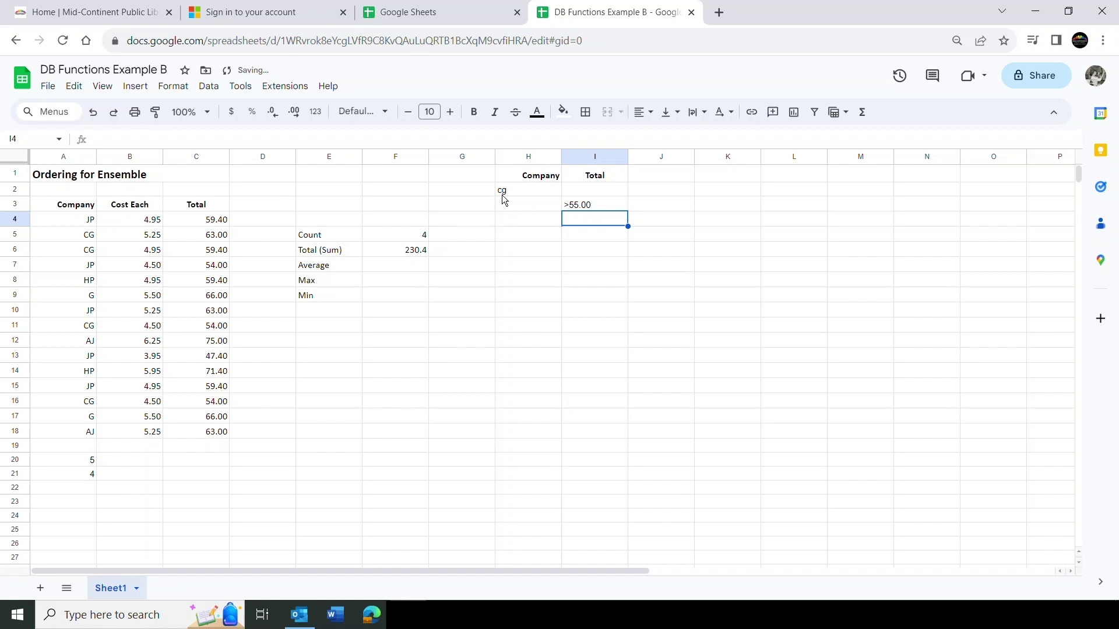
Replace the formula in F6 with a DSUM using database A3:C18, field C3 and the three-row criteria H1:I3.
left_click(414, 255)
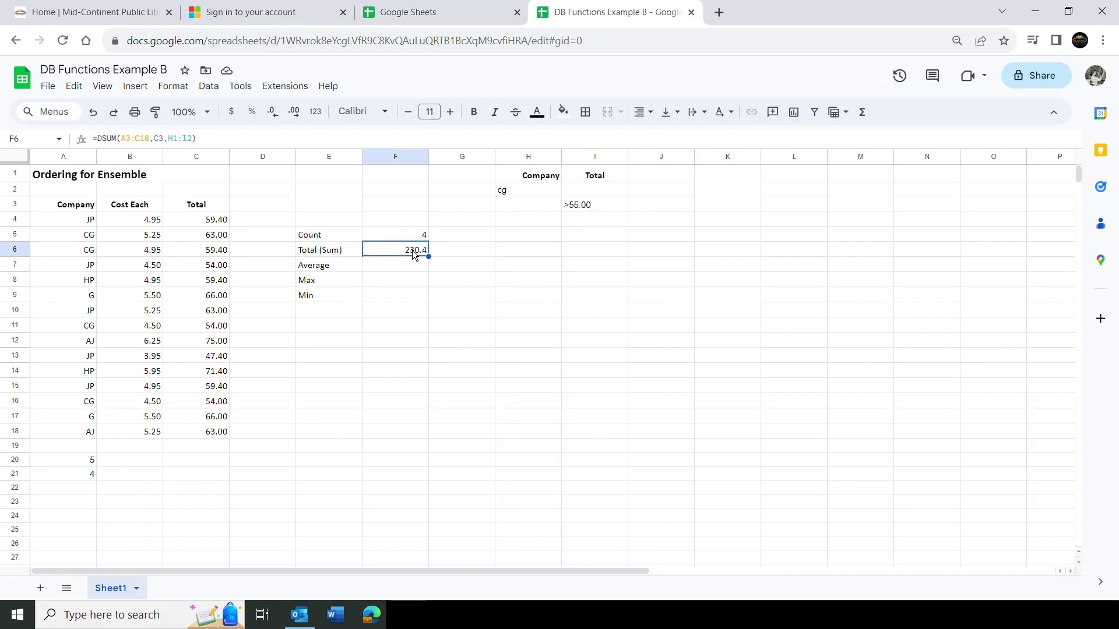
key("Delete")
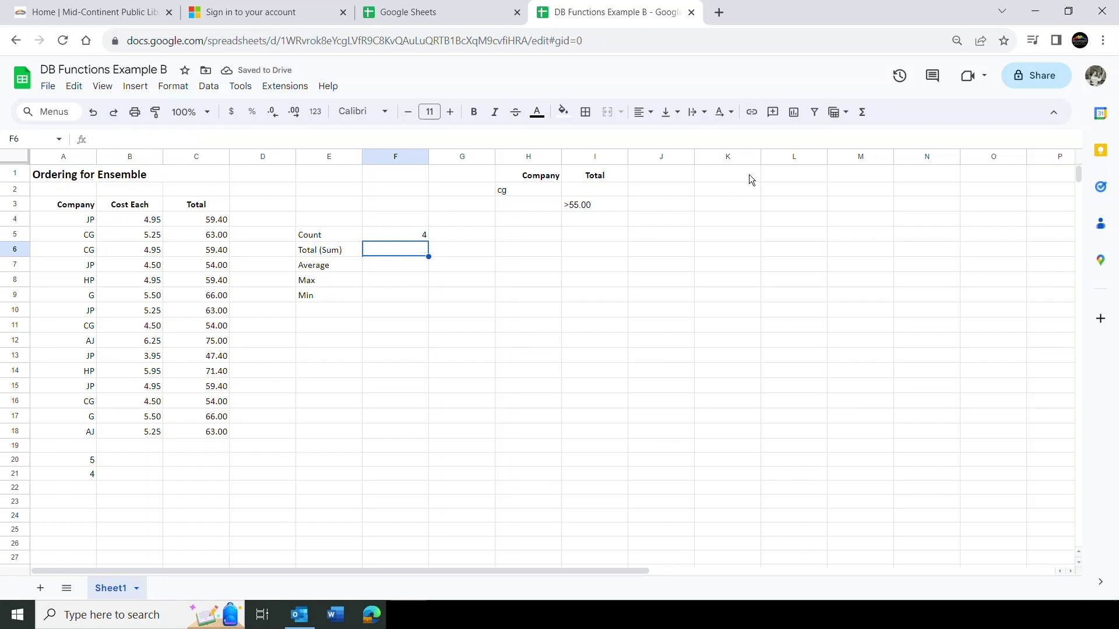
left_click(862, 112)
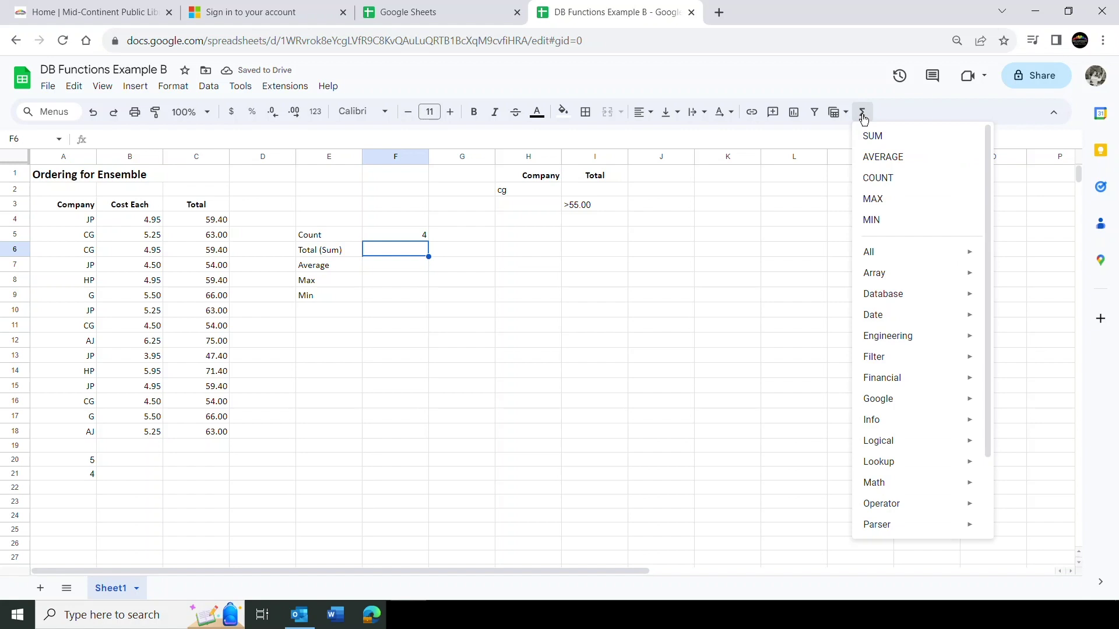
mouse_move(869, 296)
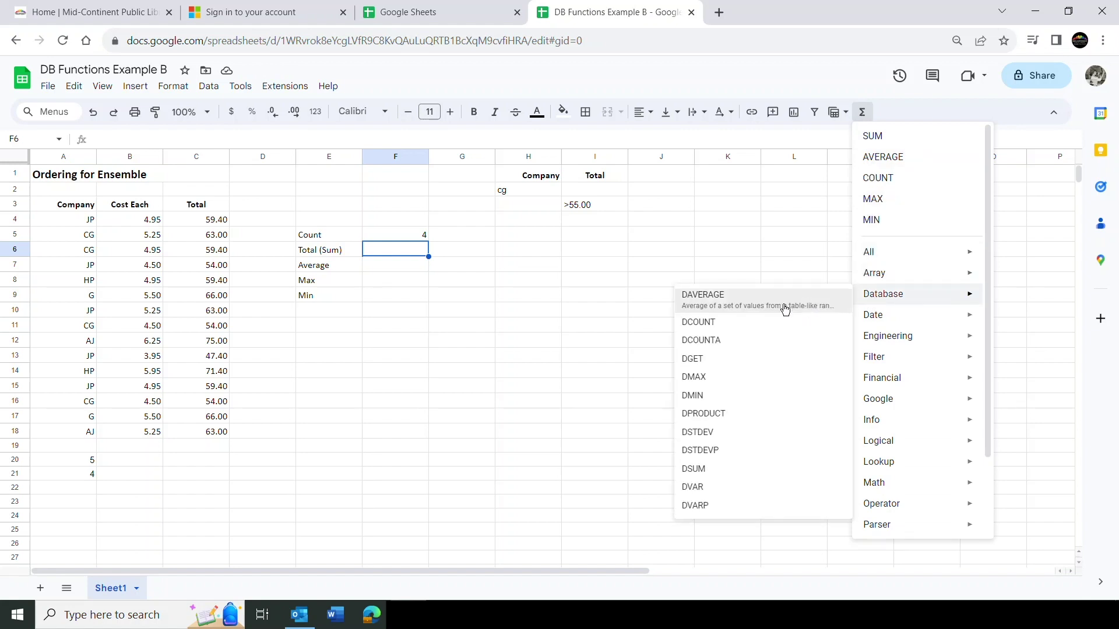
left_click(702, 469)
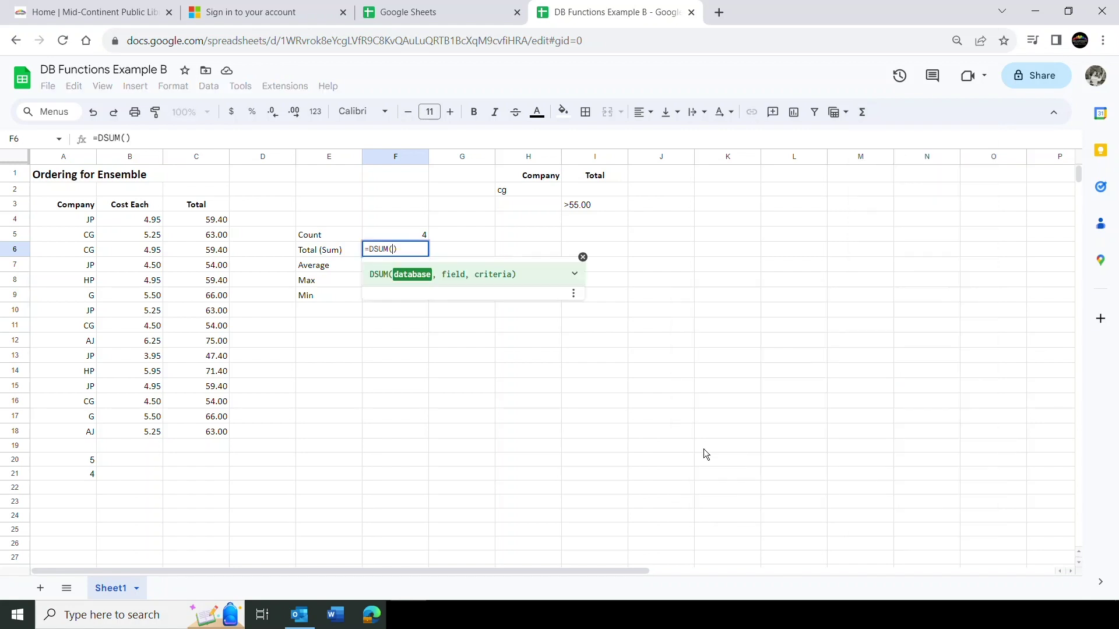
left_click(68, 205)
left_click_drag(68, 205, 222, 428)
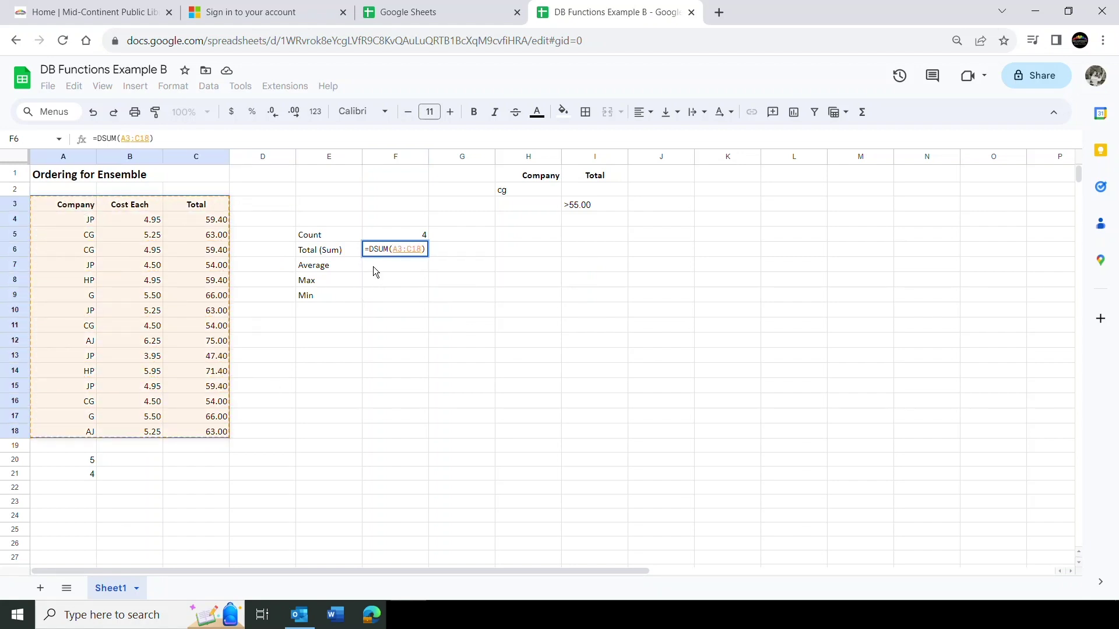
type(",")
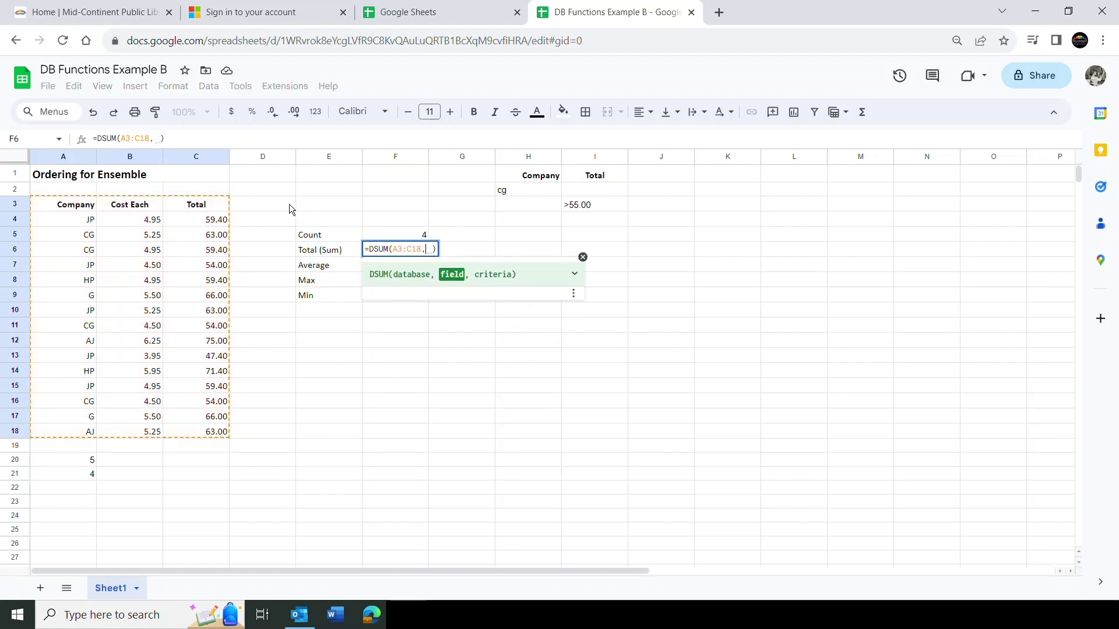
left_click(214, 204)
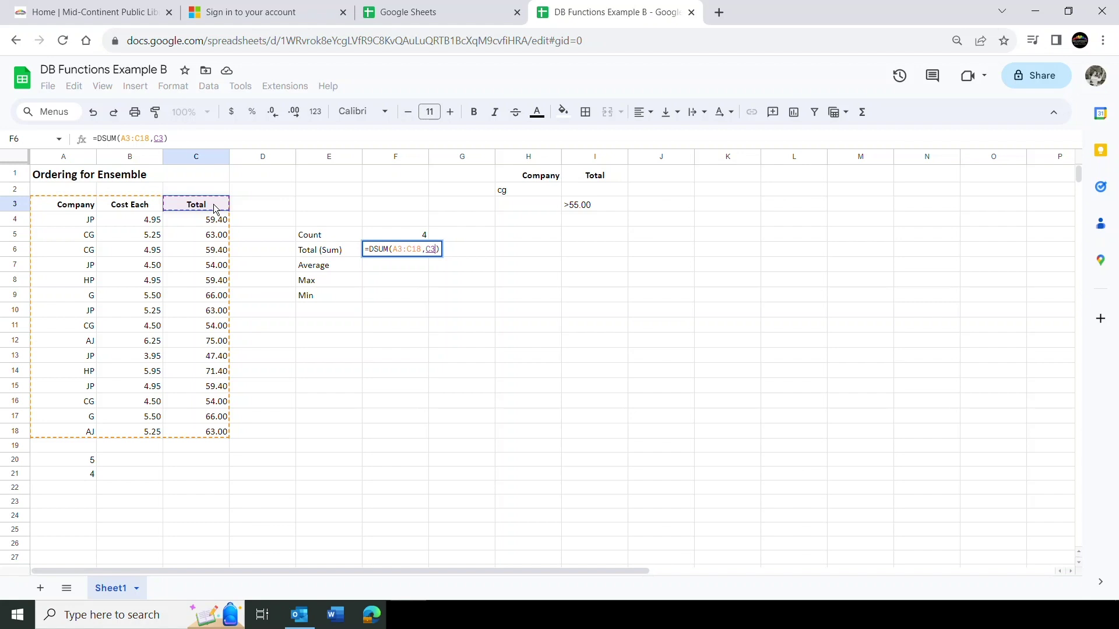
type(",")
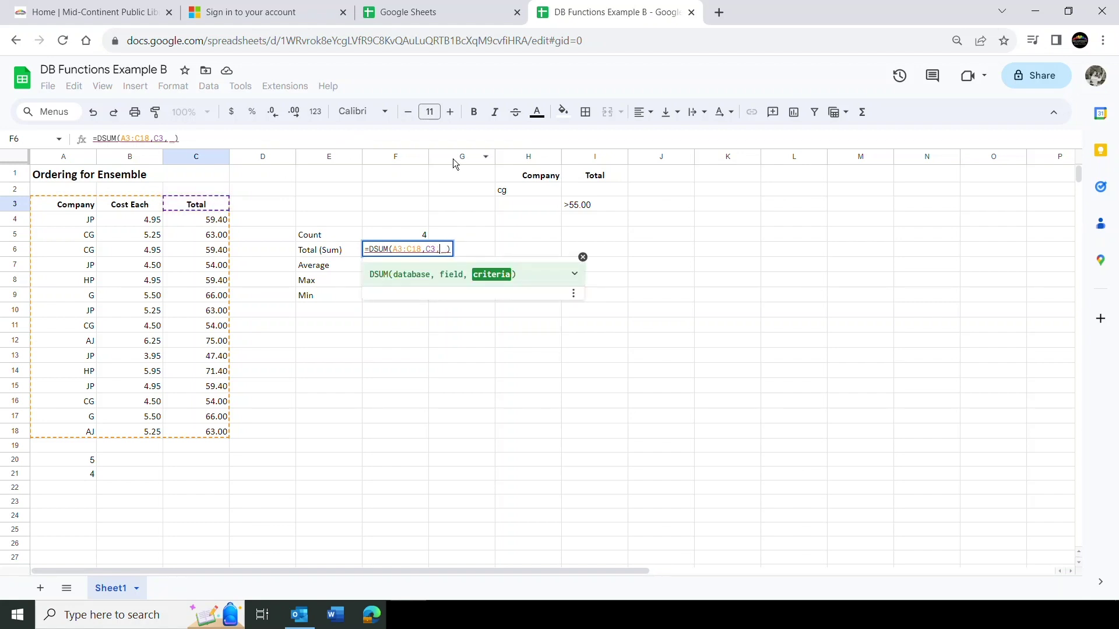
left_click_drag(517, 178, 584, 208)
key("Return")
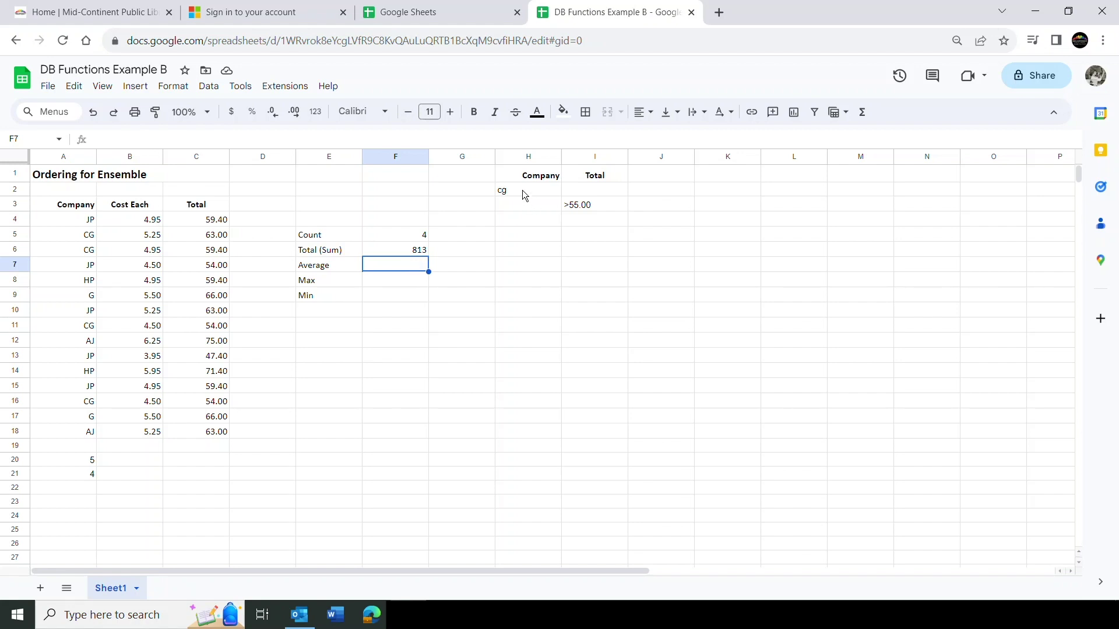
Move the Total criterion from I3 back up to I2 and change it to >35.00.
left_click(584, 204)
left_click_drag(584, 196, 583, 192)
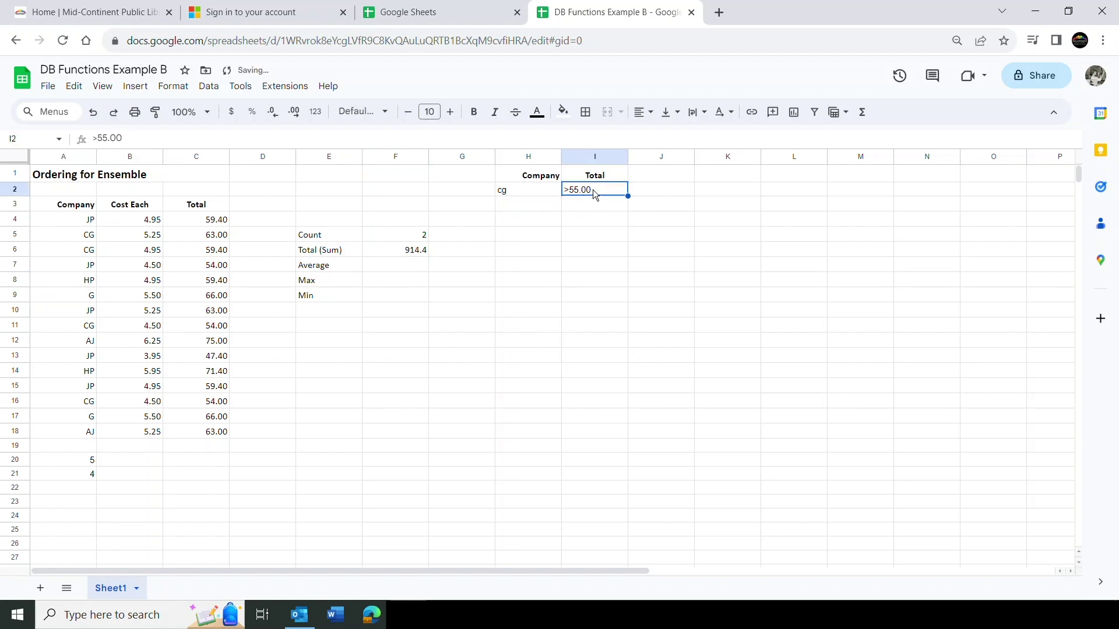
double_click(572, 188)
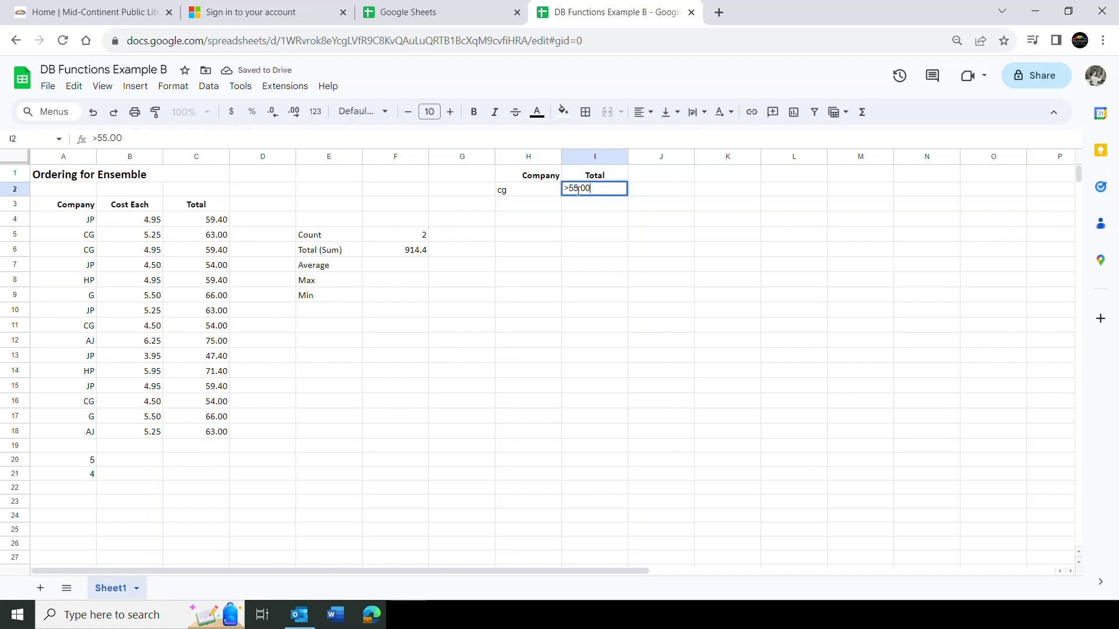
left_click(570, 188)
key("Delete")
type("3")
key("Return")
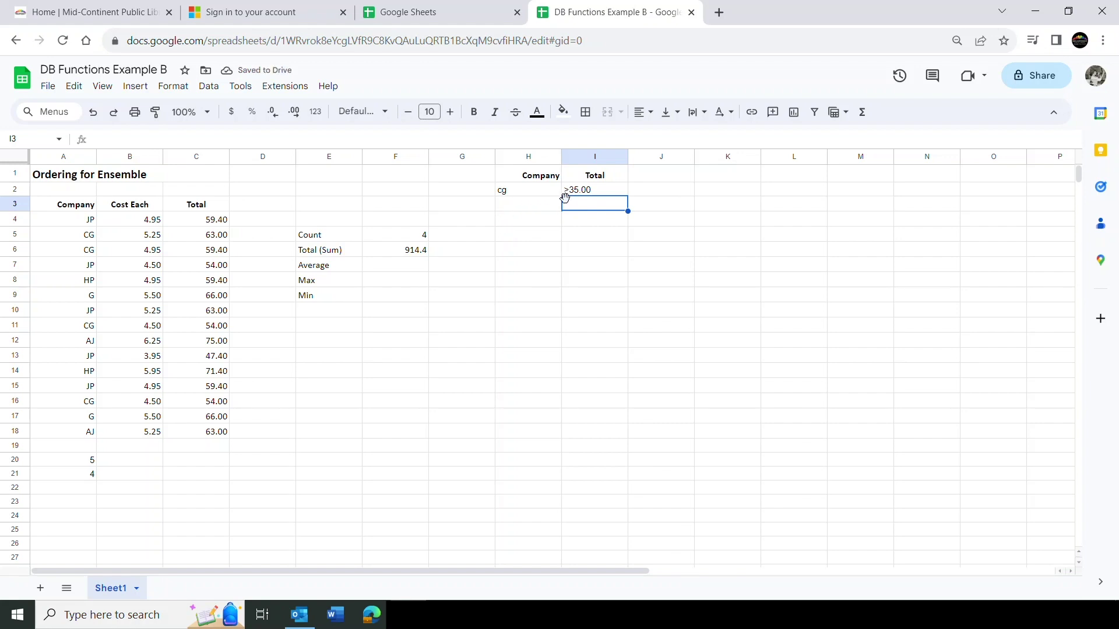
Enter a DAVERAGE formula in F7 with database A3:C18, field C3 and criteria H1:I2.
left_click(380, 267)
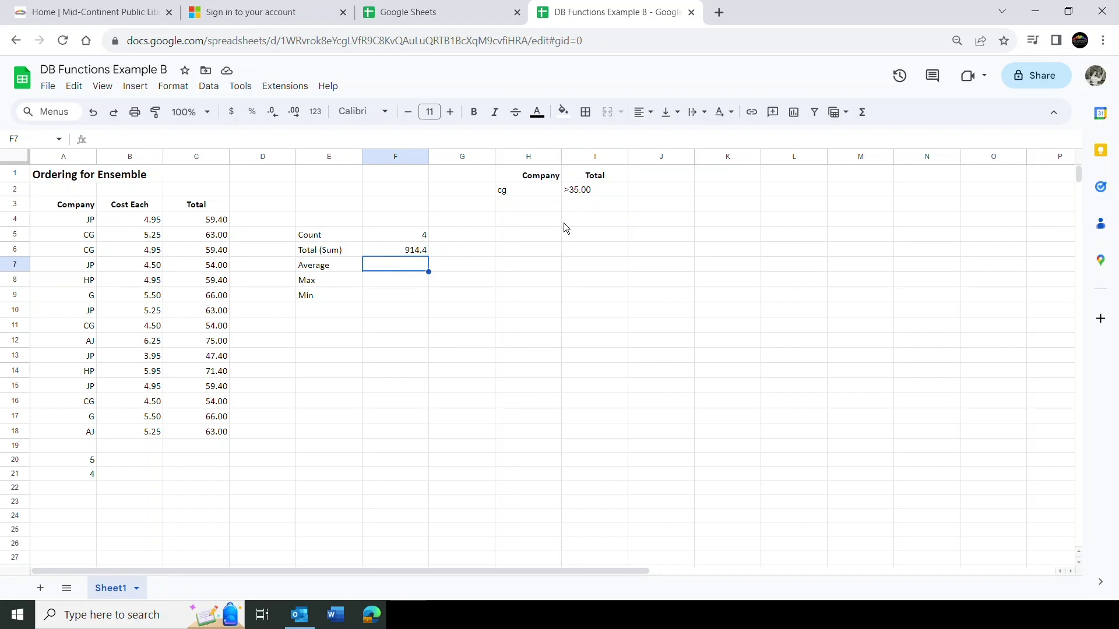
left_click(862, 113)
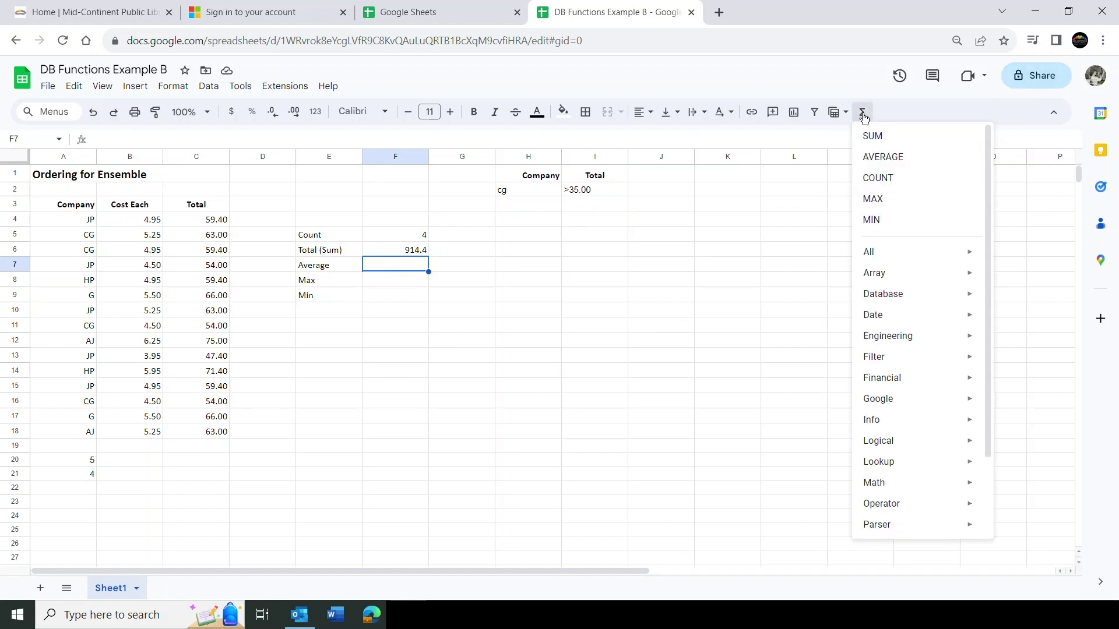
mouse_move(892, 293)
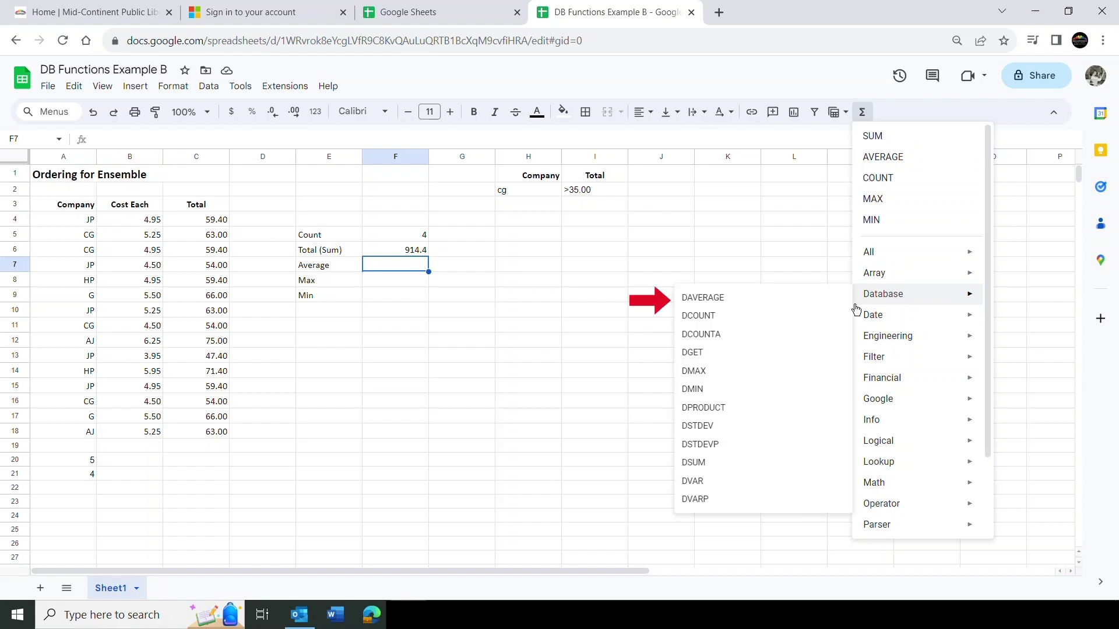
left_click(745, 303)
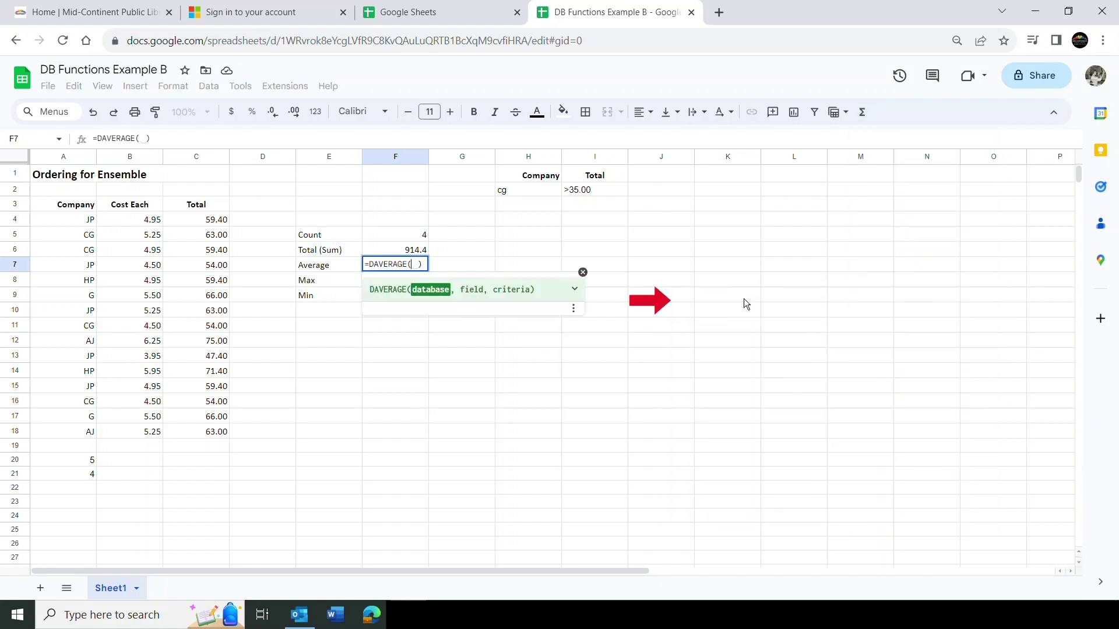
left_click_drag(63, 208, 183, 421)
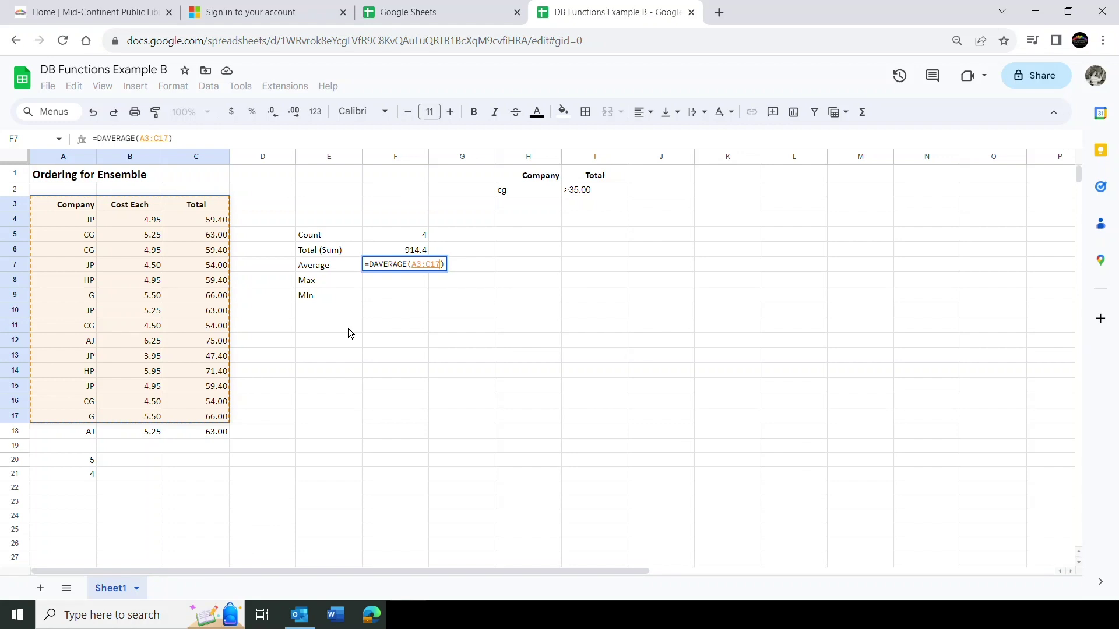
type(",")
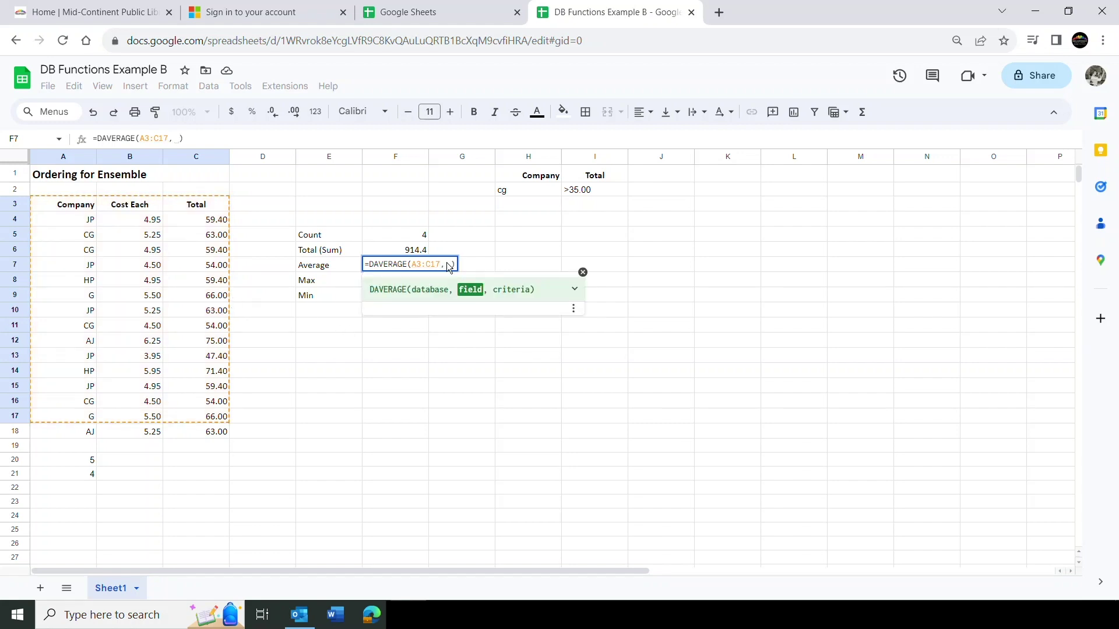
key("BackSpace")
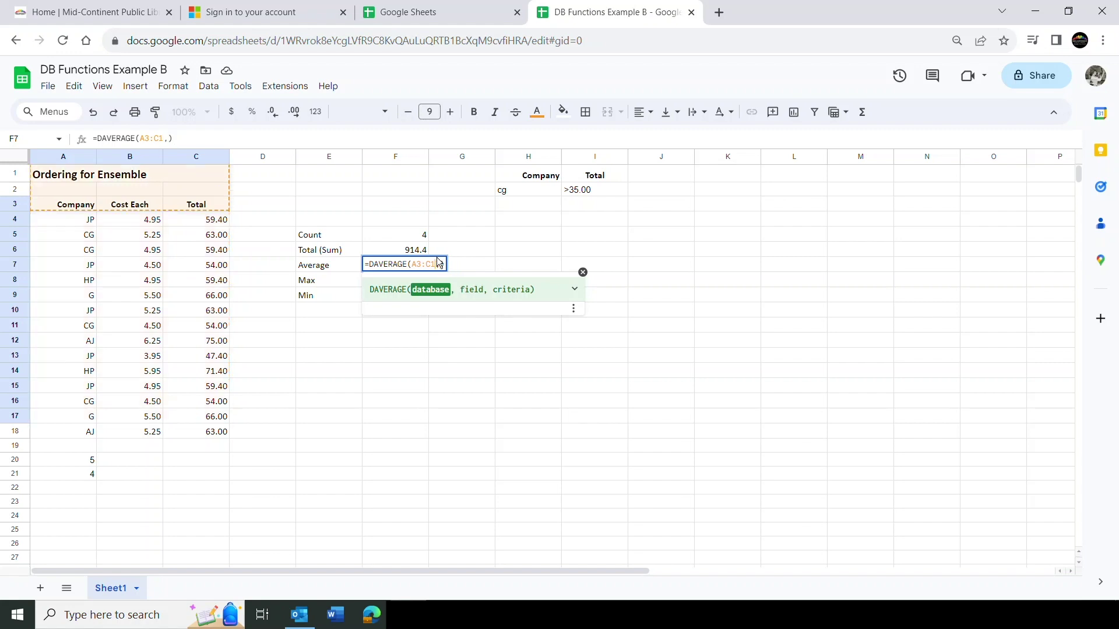
key("shift+Down")
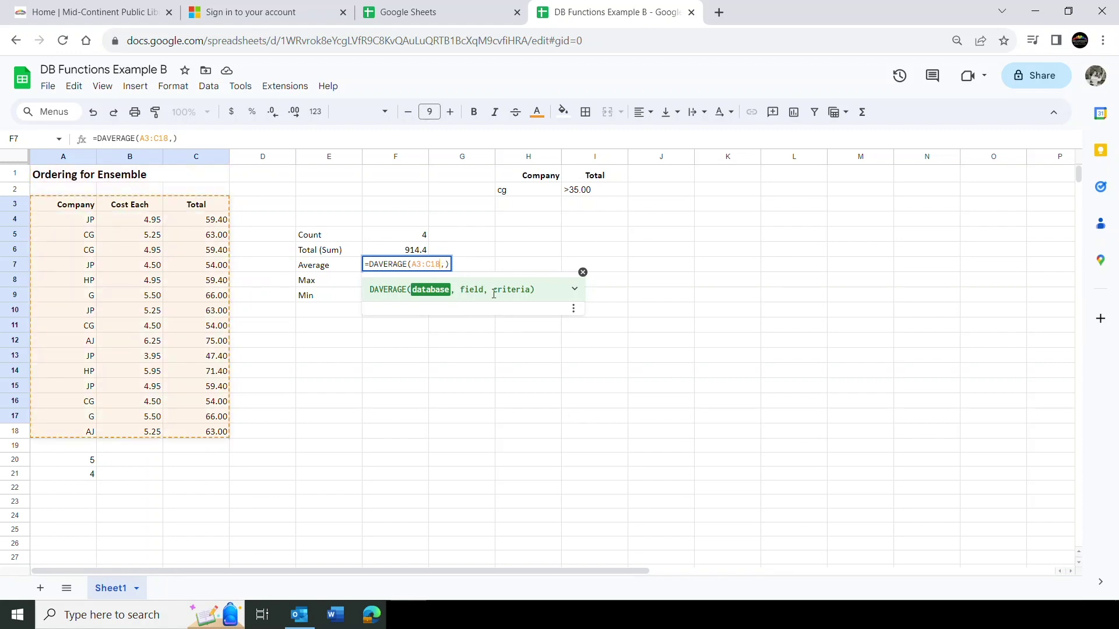
left_click(480, 290)
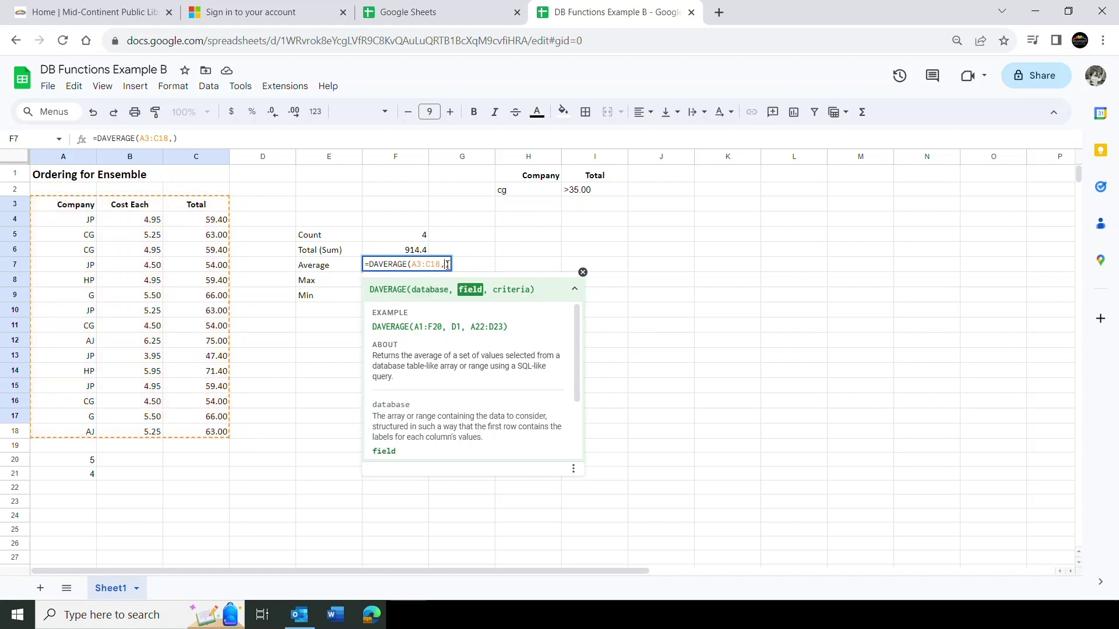
left_click(210, 209)
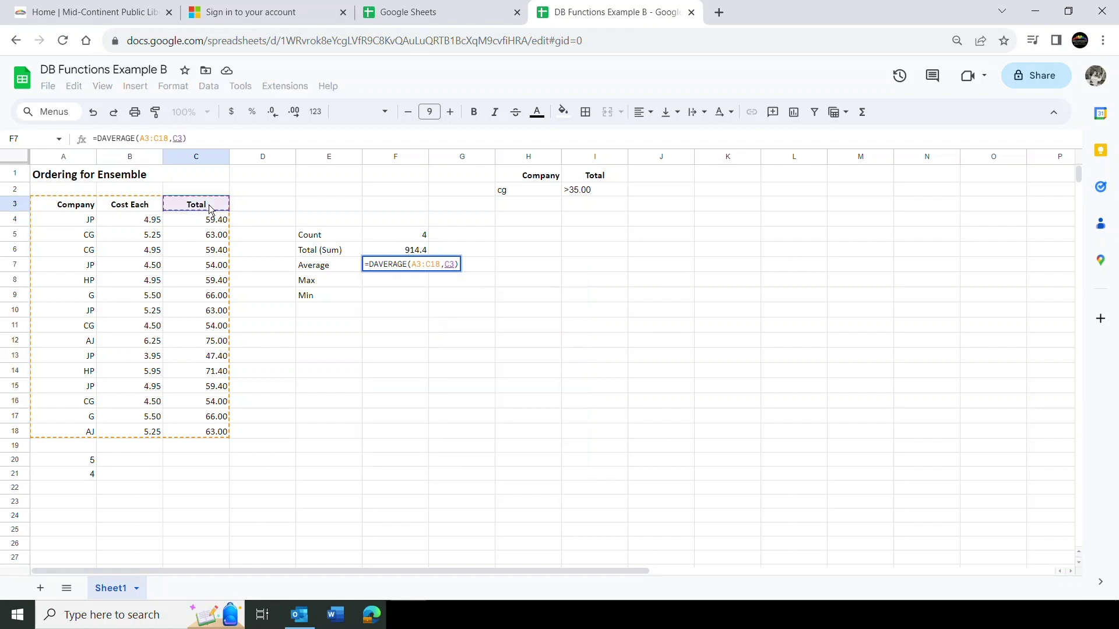
type(",")
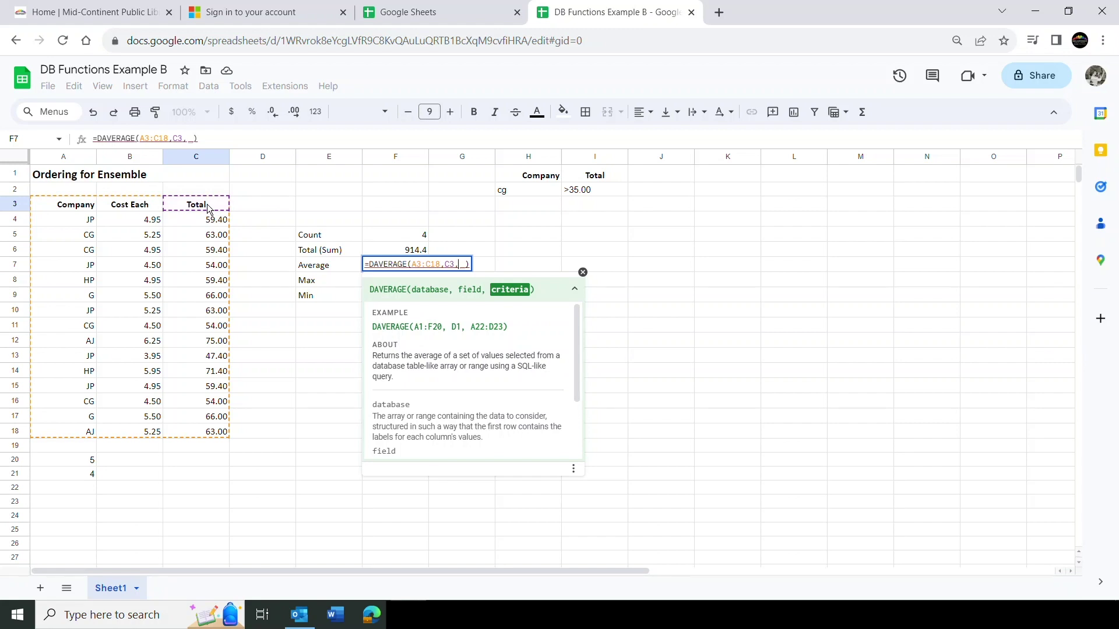
left_click_drag(504, 176, 585, 192)
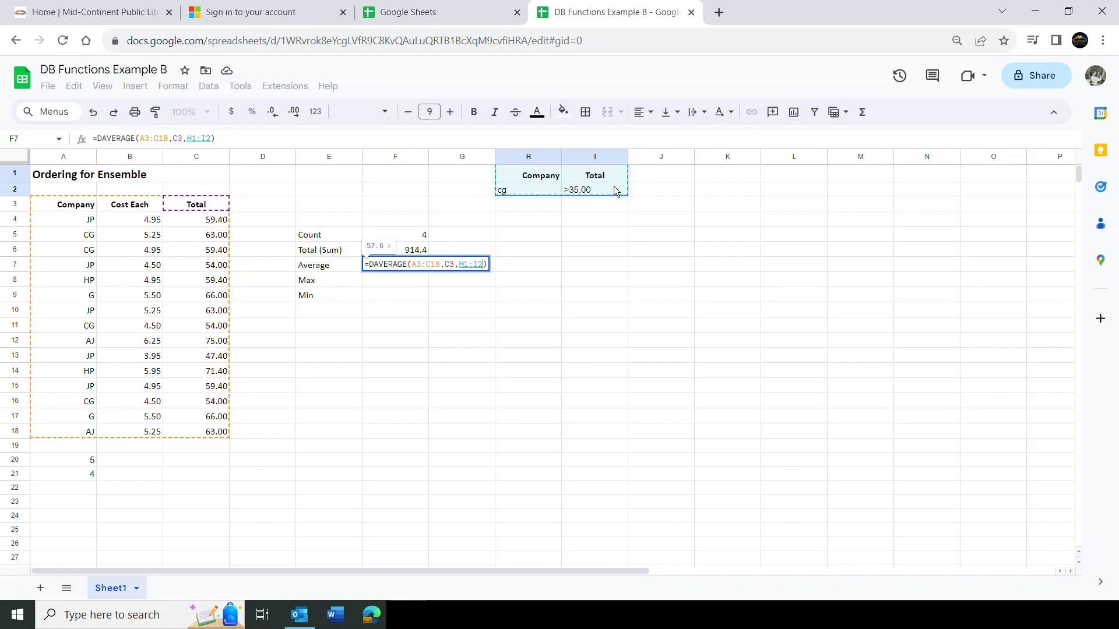
key("Return")
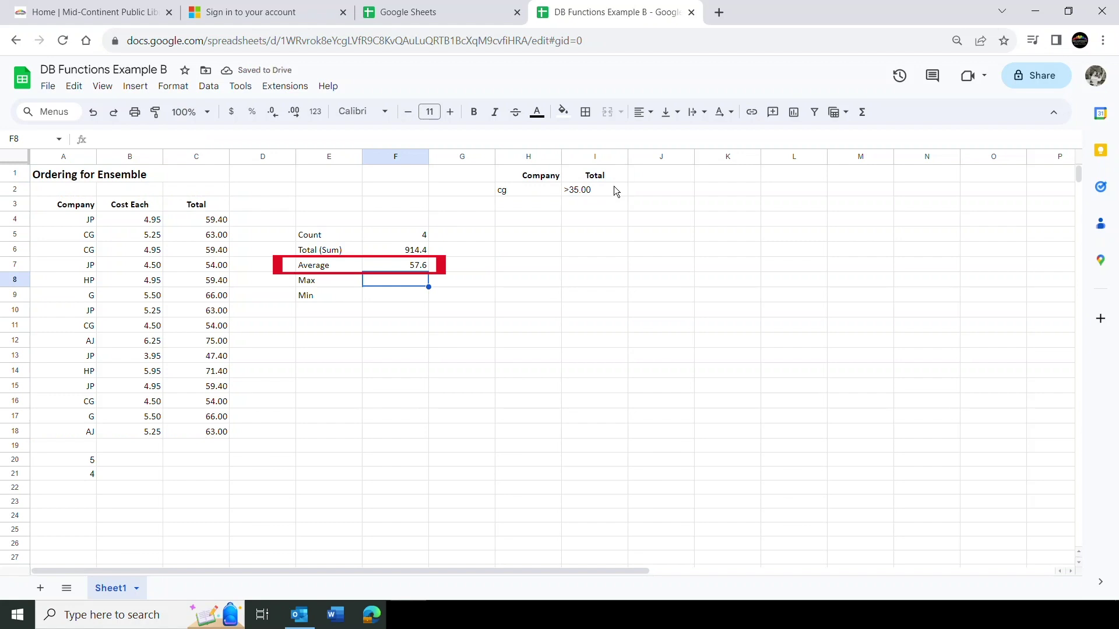
Try aj and g in turn as the Company criterion in H2.
left_click(541, 191)
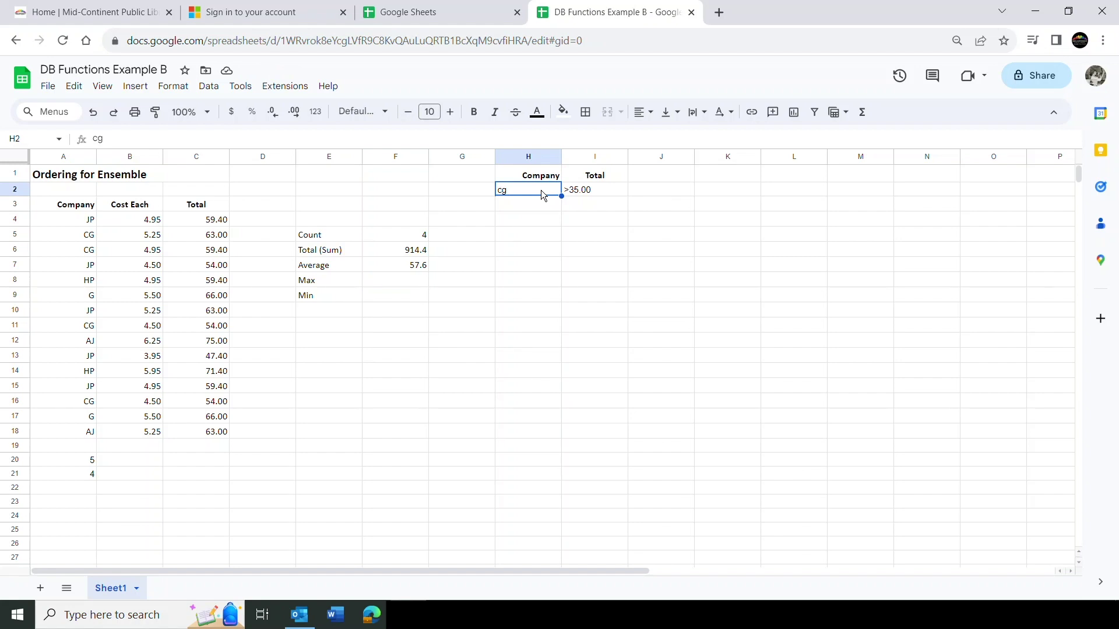
type("aj")
key("Return")
type("g")
key("Return")
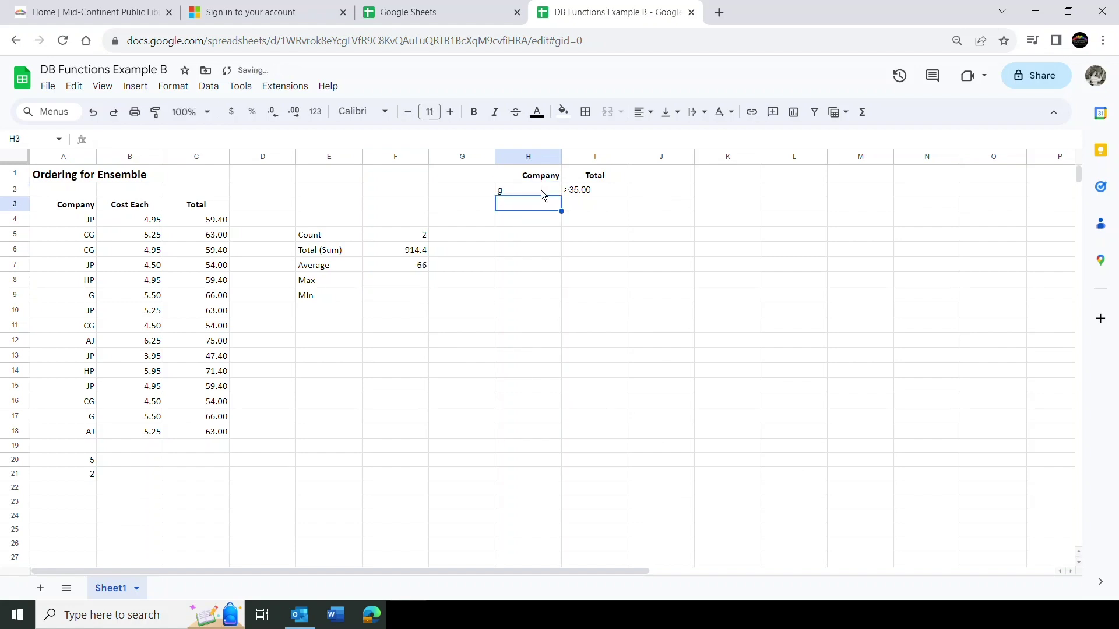
Set the Company criterion in H2 to hp.
left_click(541, 190)
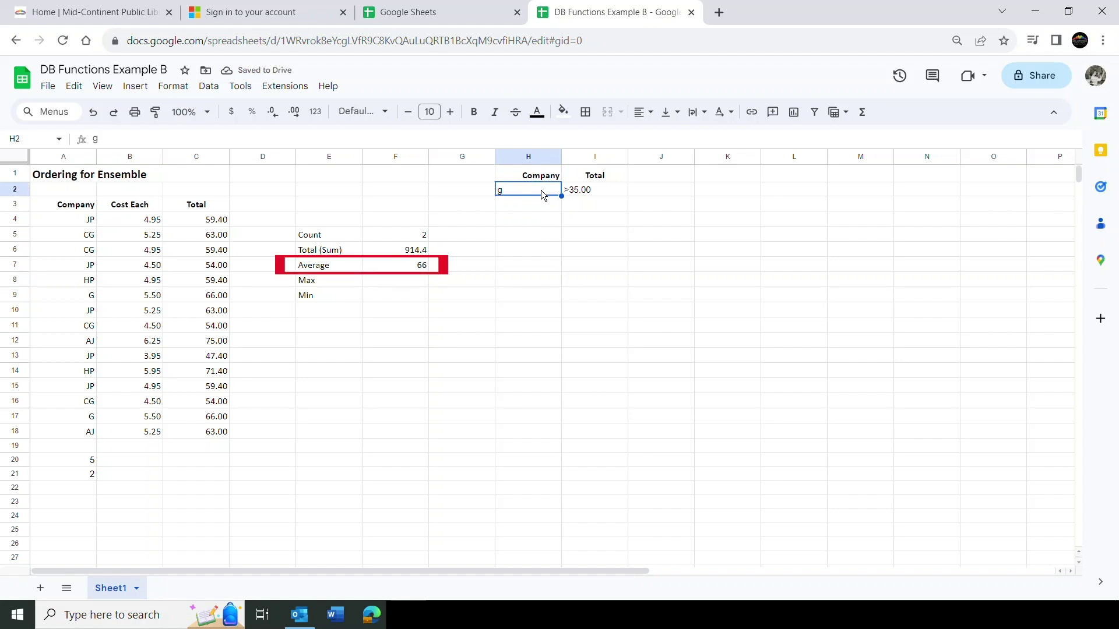
type("hp")
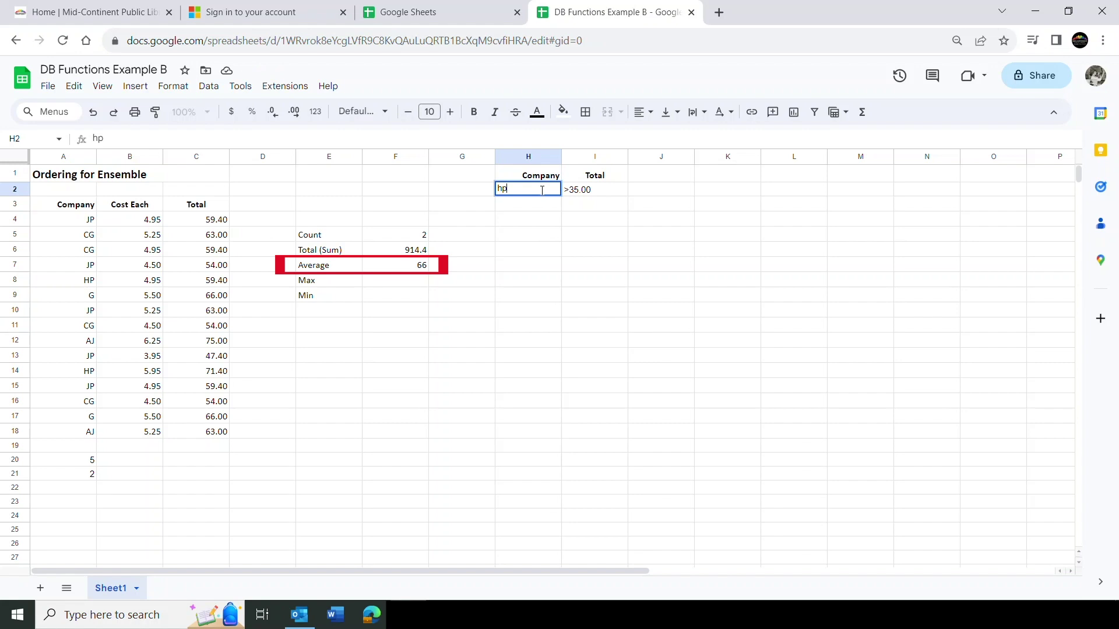
key("Return")
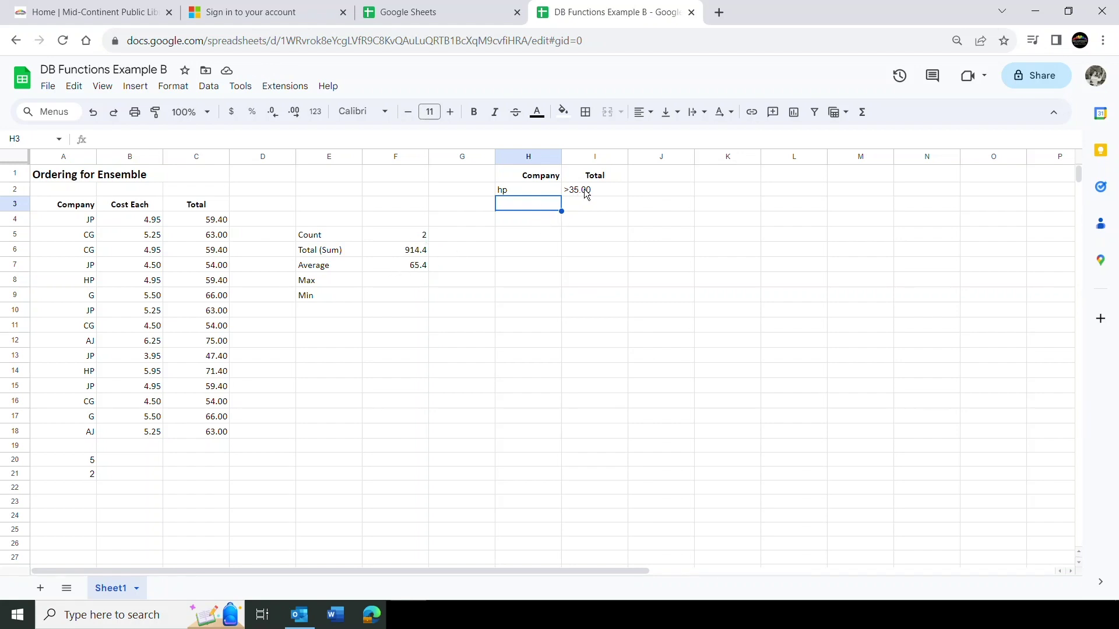
Change the Total criterion in I2 to >45.00.
left_click(531, 190)
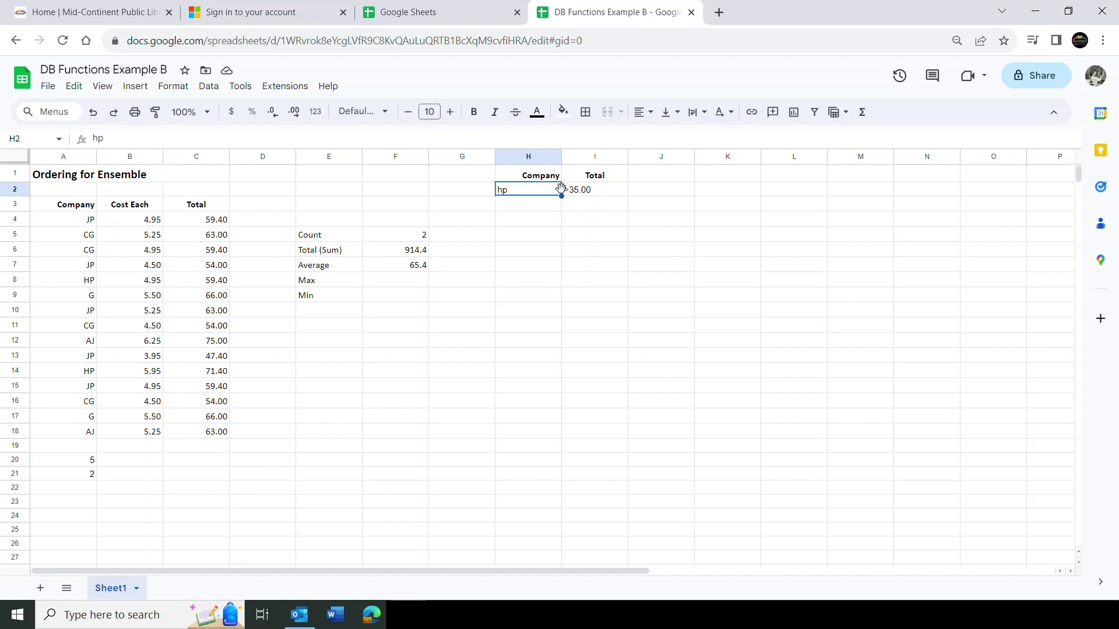
left_click(574, 192)
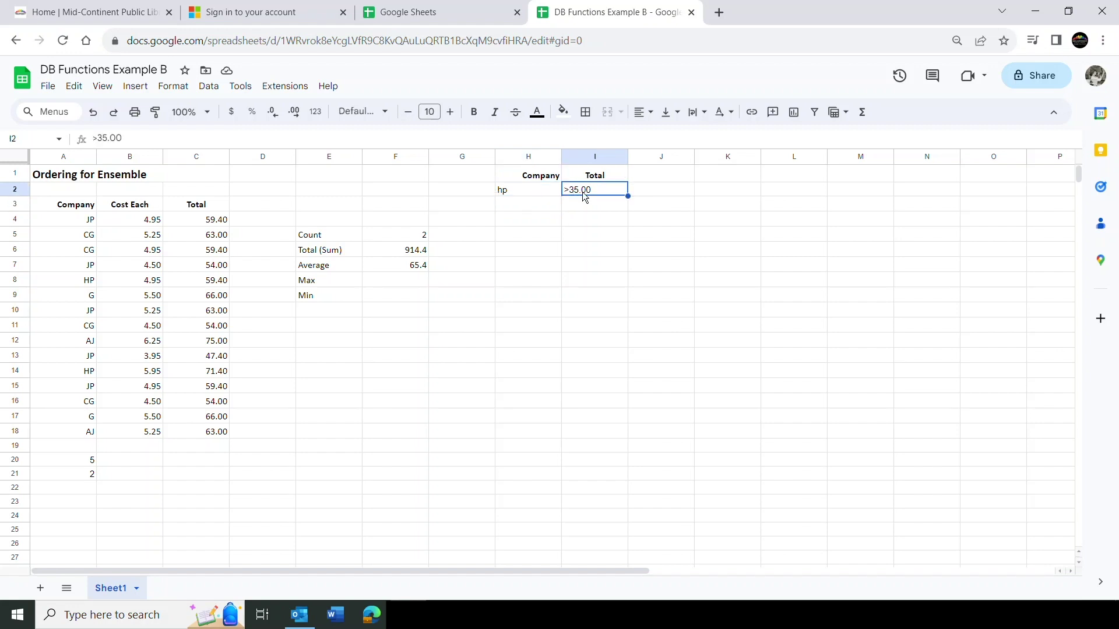
double_click(572, 190)
key("BackSpace")
type("4")
key("Return")
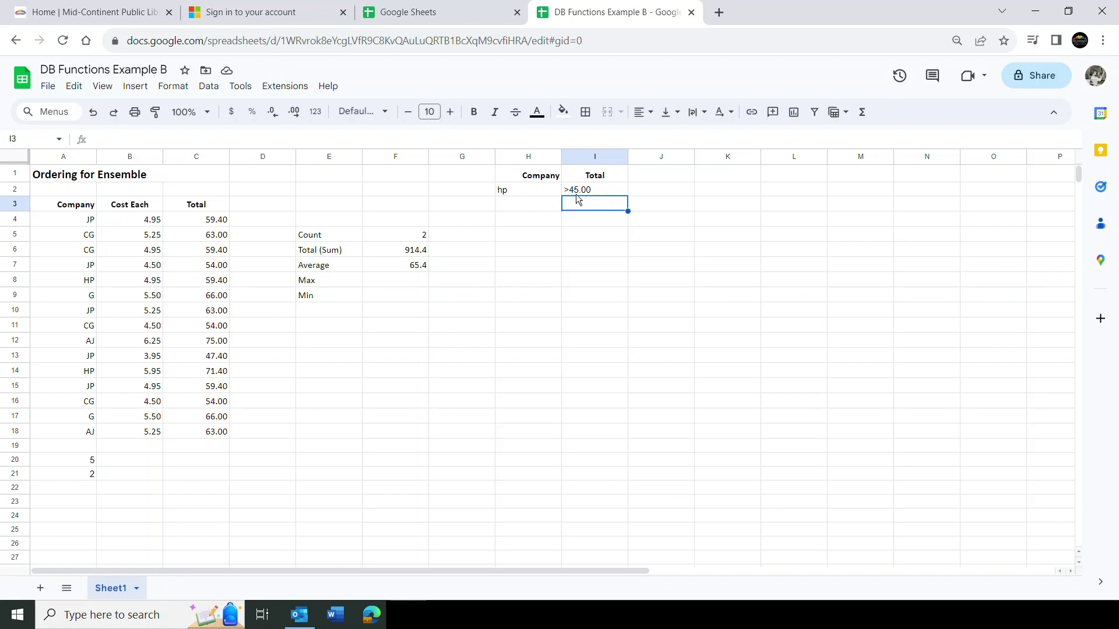
Insert a column between the Company and Total criteria and give it the header Cost Each in I1.
left_click(594, 175)
right_click(595, 157)
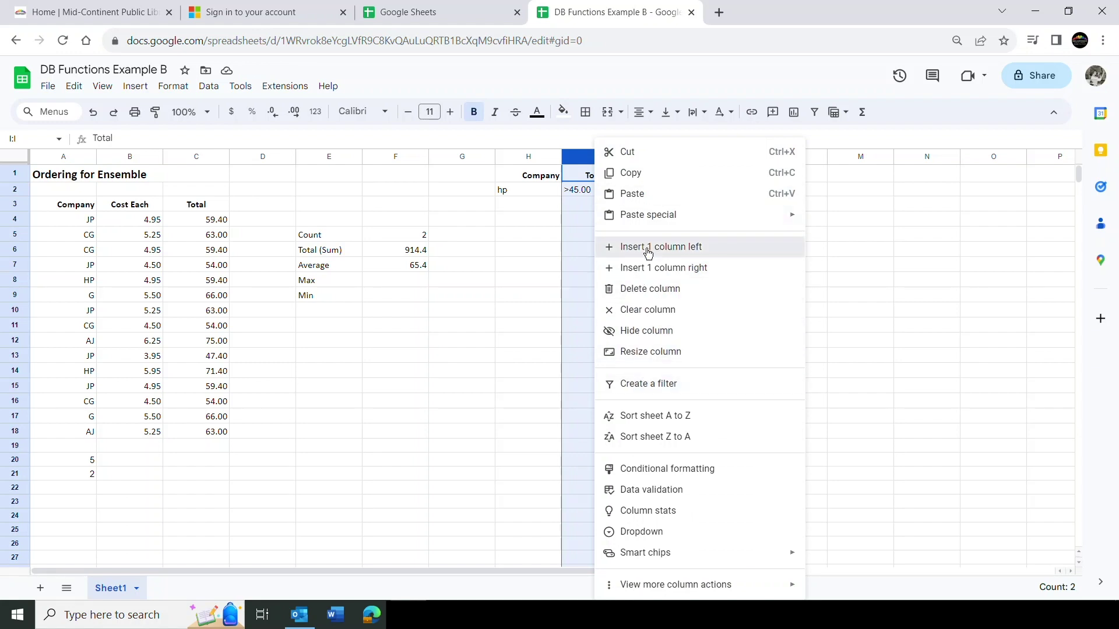
left_click(648, 253)
left_click(582, 174)
type("Cost Each")
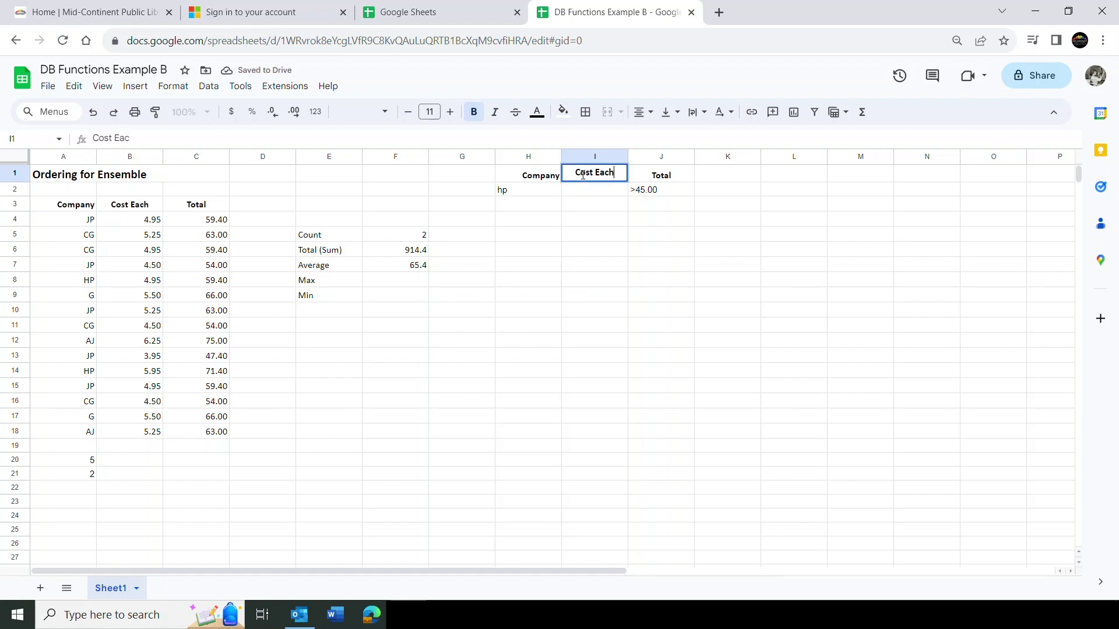
key("Return")
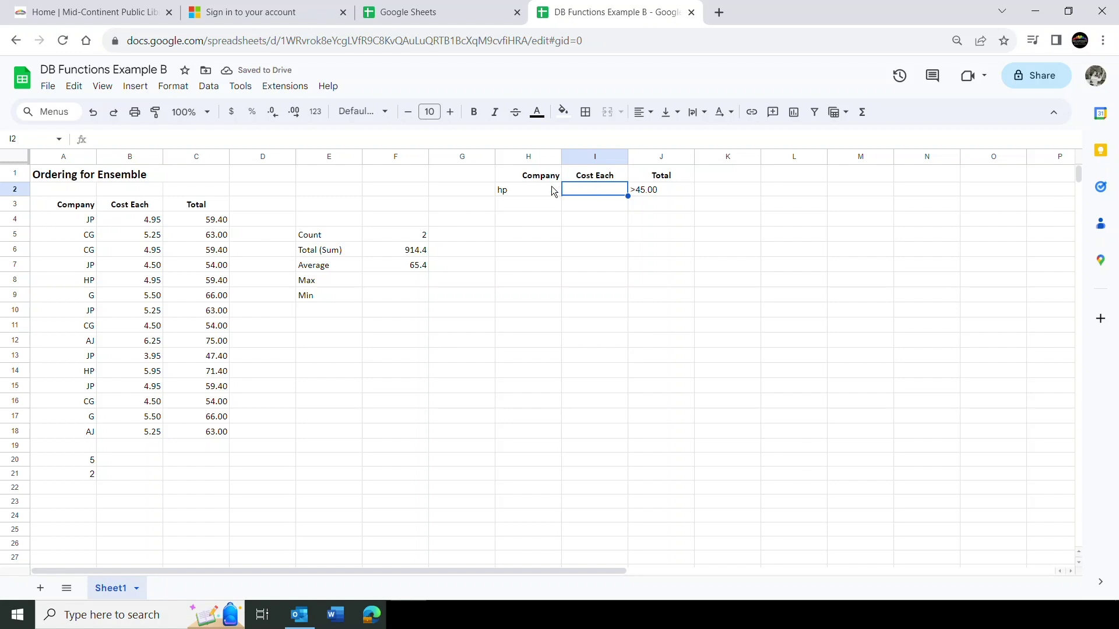
Enter a DMAX formula in F8 with database A3:C18, field B3 and the Cost Each criteria range I1:I2.
left_click(395, 277)
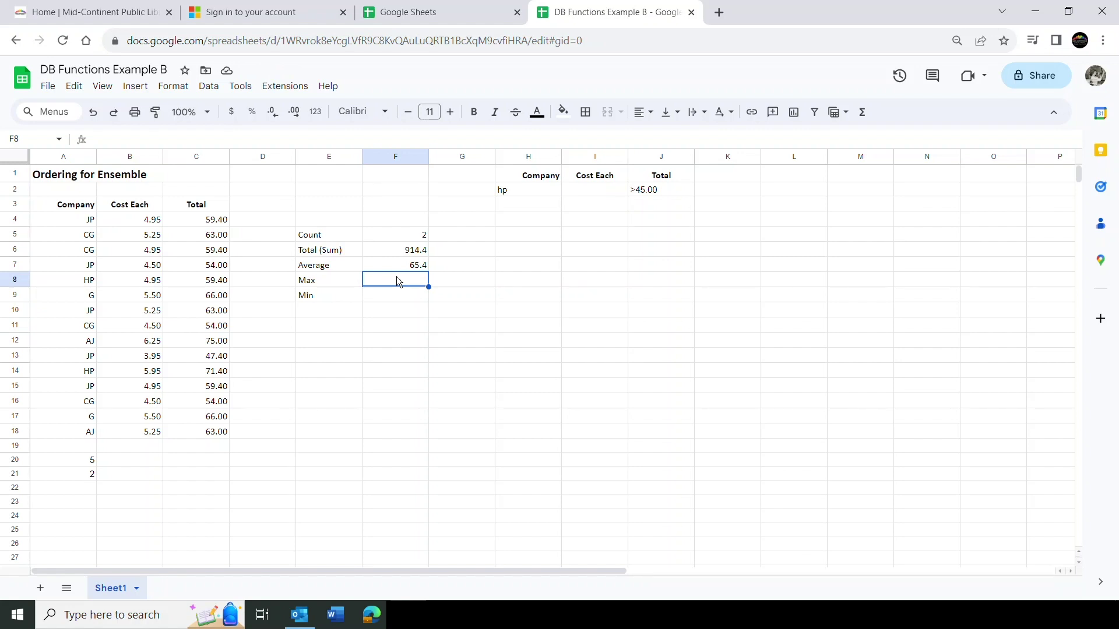
left_click(868, 114)
mouse_move(883, 298)
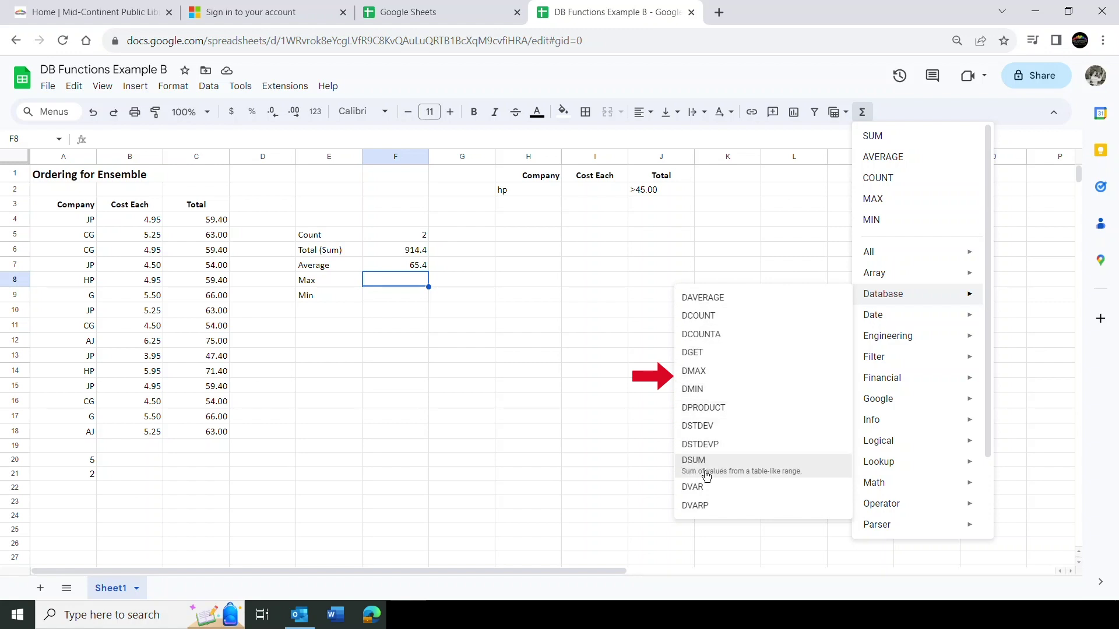
left_click(697, 373)
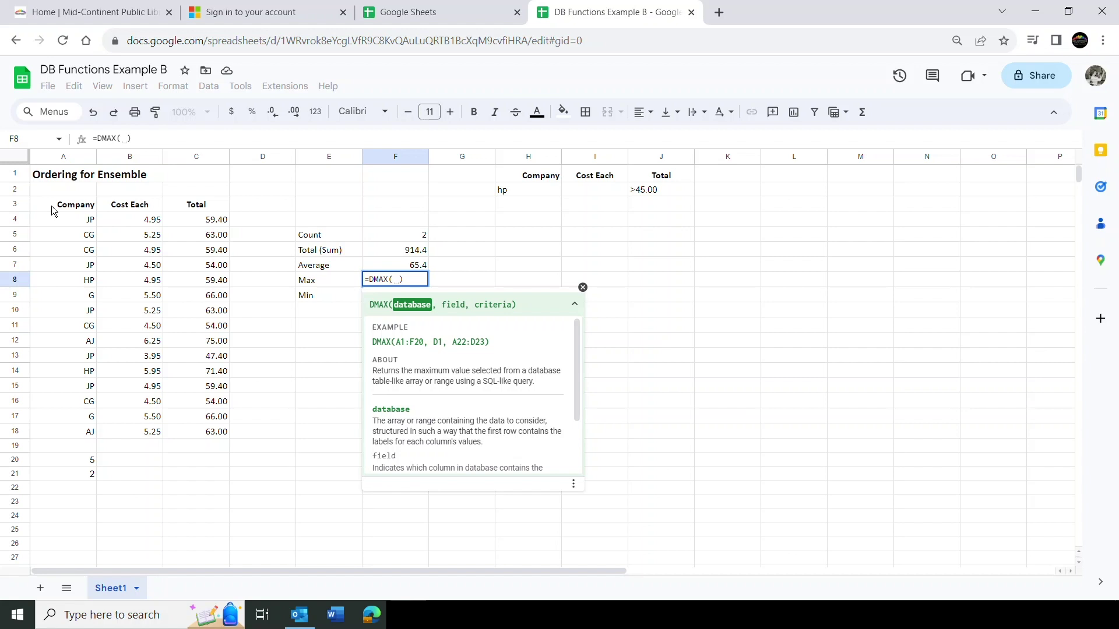
left_click_drag(51, 205, 189, 433)
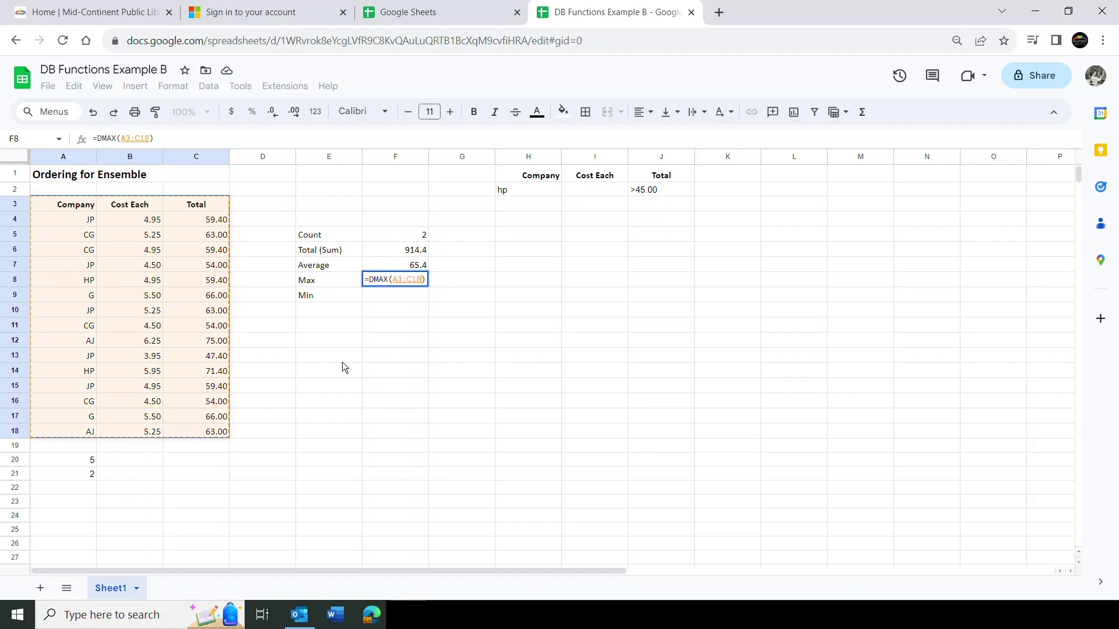
type(",")
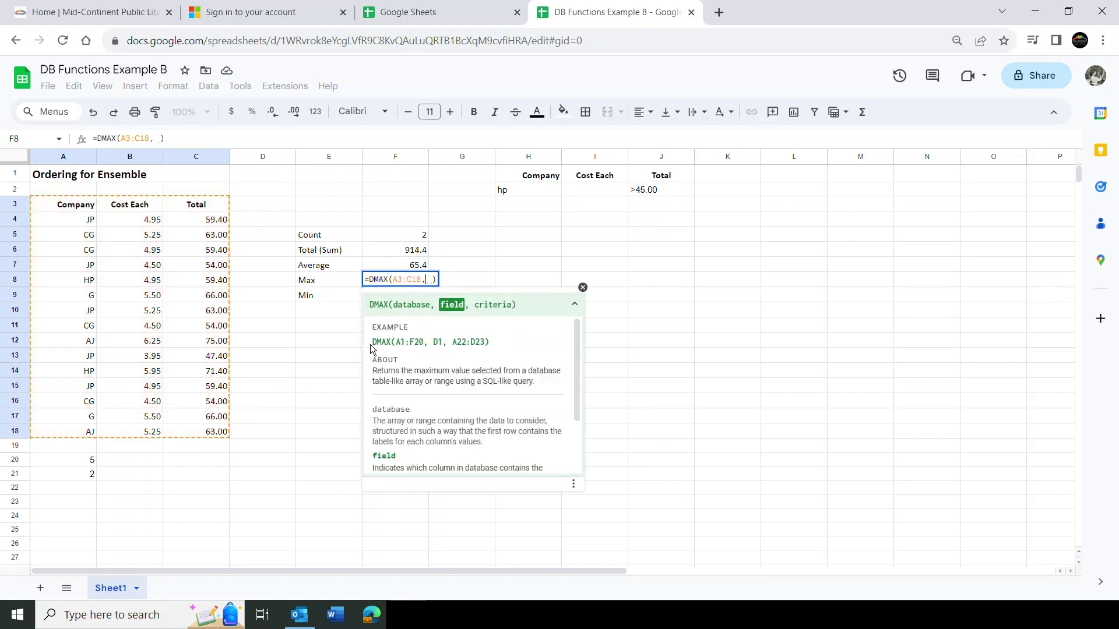
left_click(148, 209)
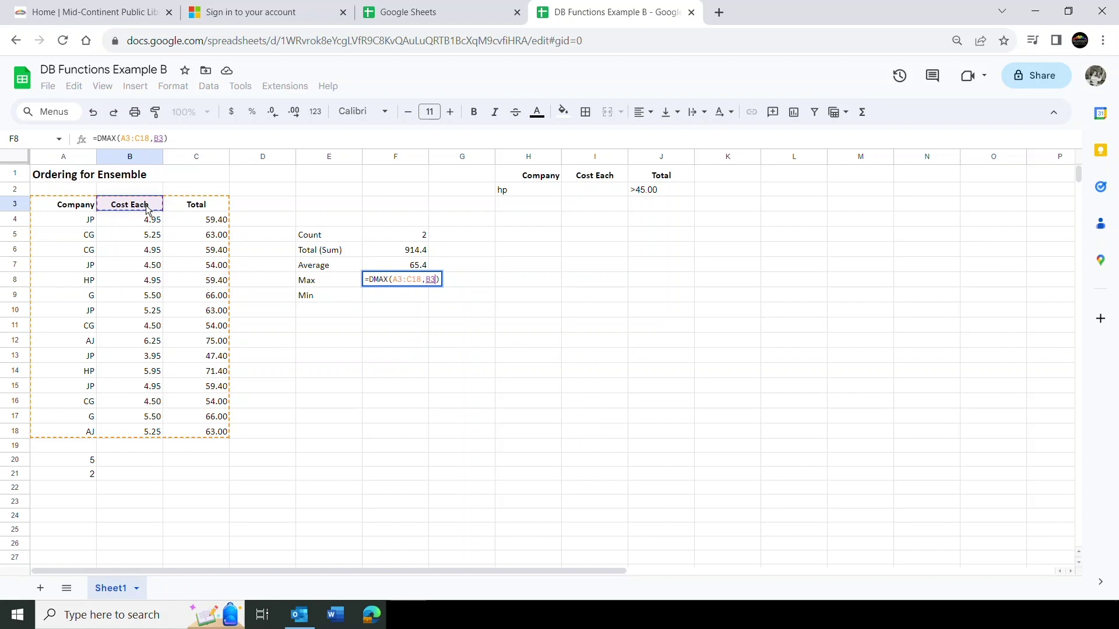
type(",")
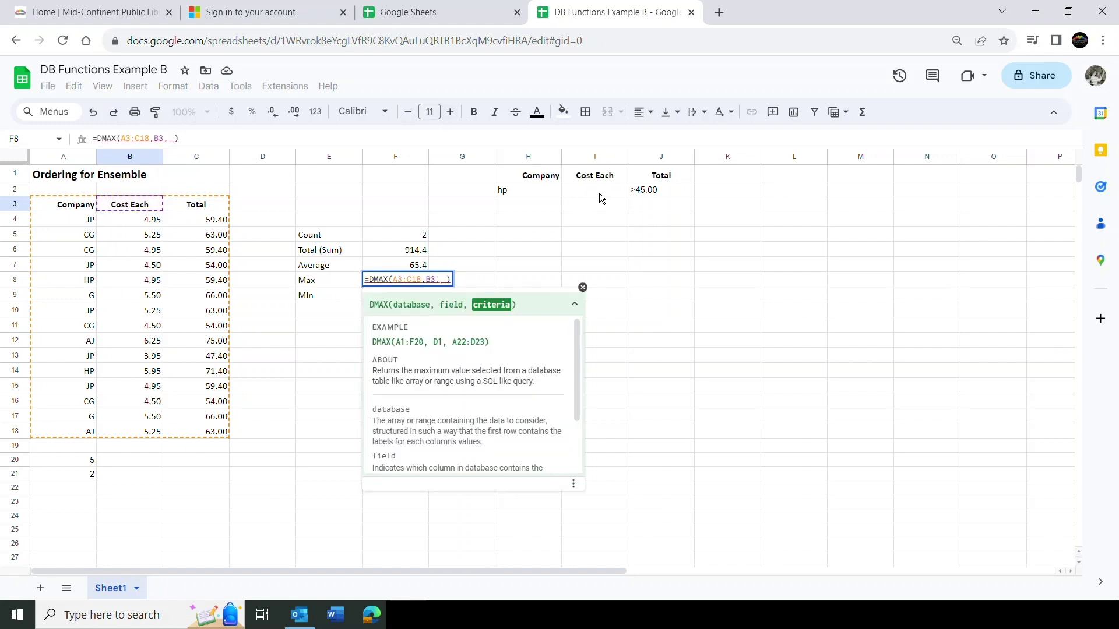
left_click_drag(598, 174, 598, 188)
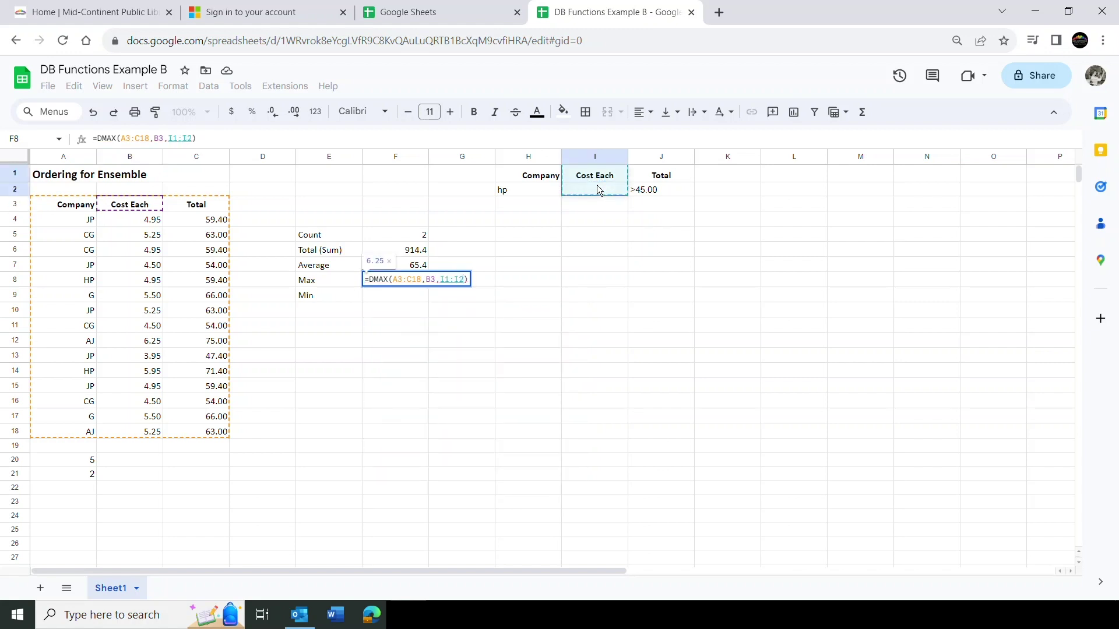
key("Return")
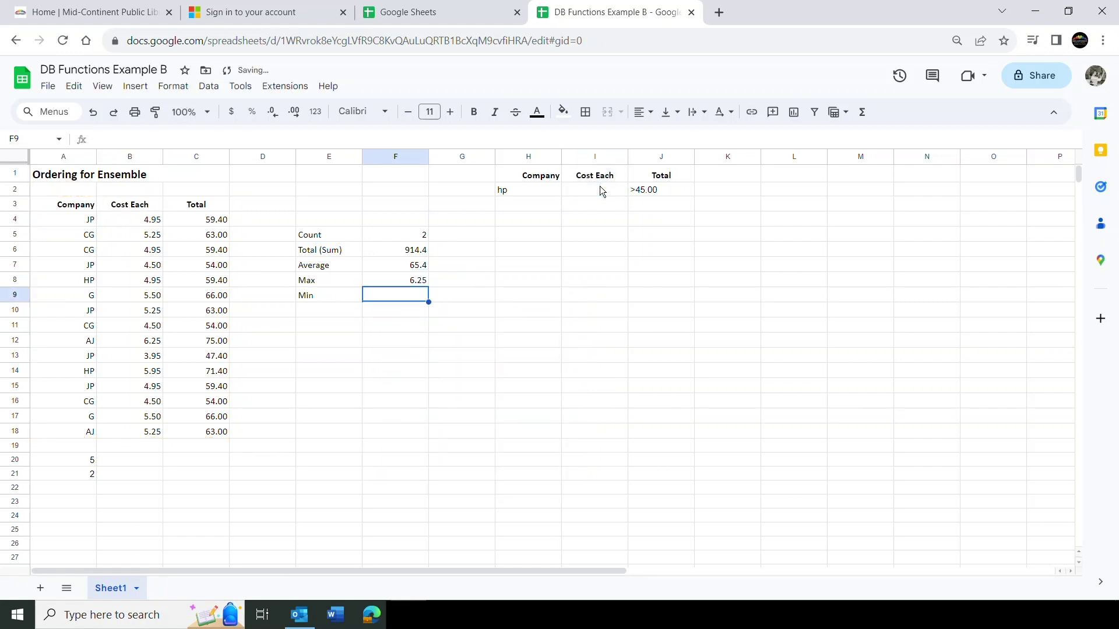
Set the Cost Each criterion in I2 to >1.00.
left_click(587, 196)
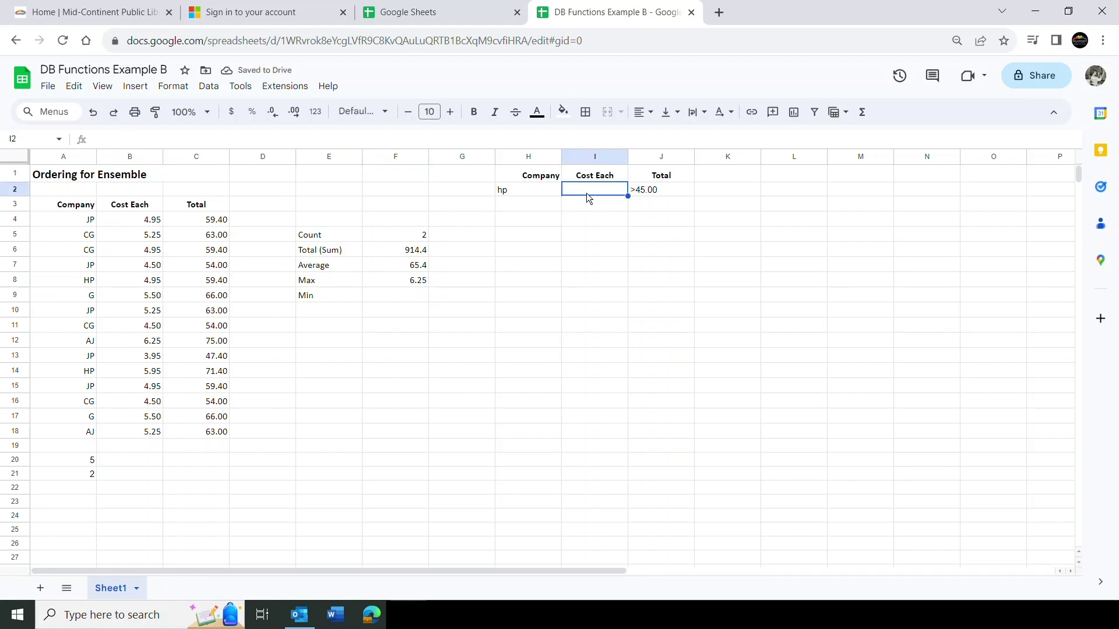
type(">")
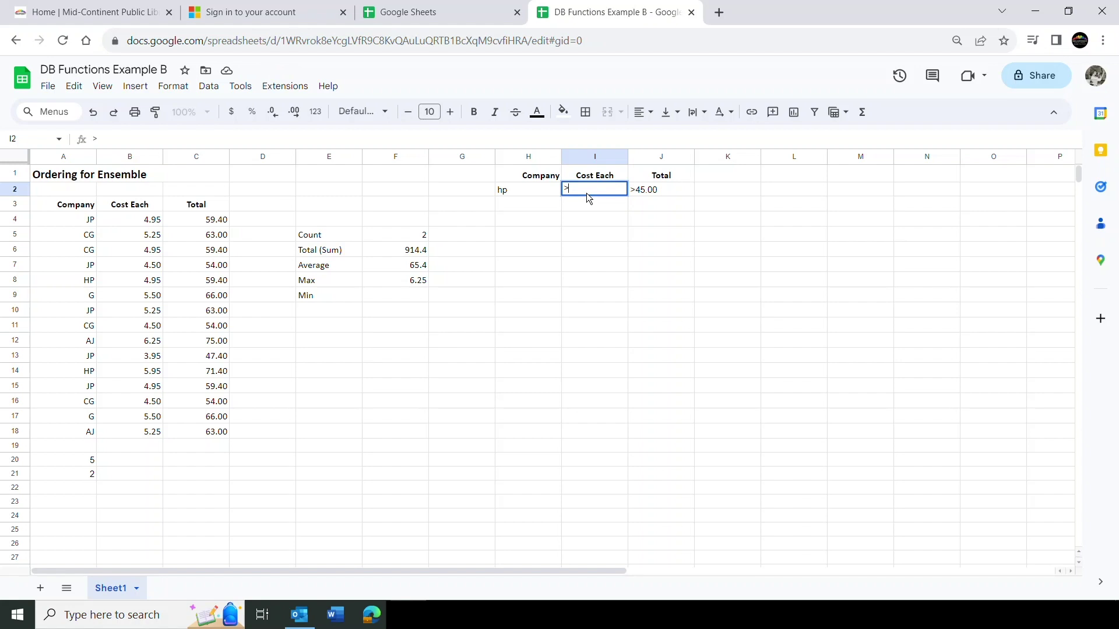
type("1.00")
key("Return")
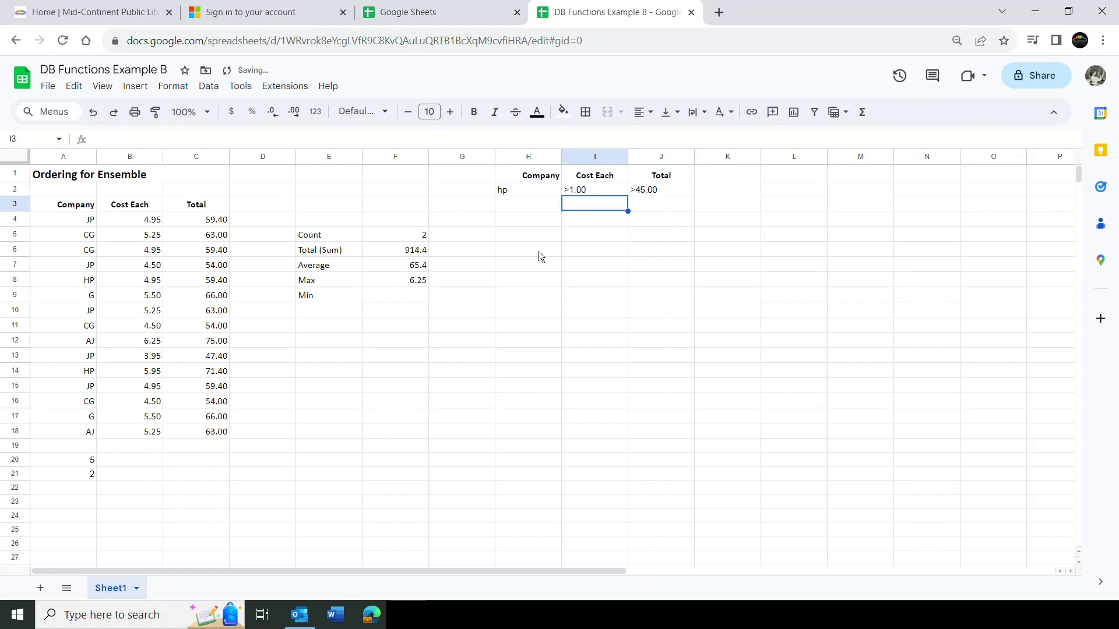
Replace the Max formula in F8 with a DMAX using database A3:C18, field B3 and criteria range H1:I2.
left_click(389, 283)
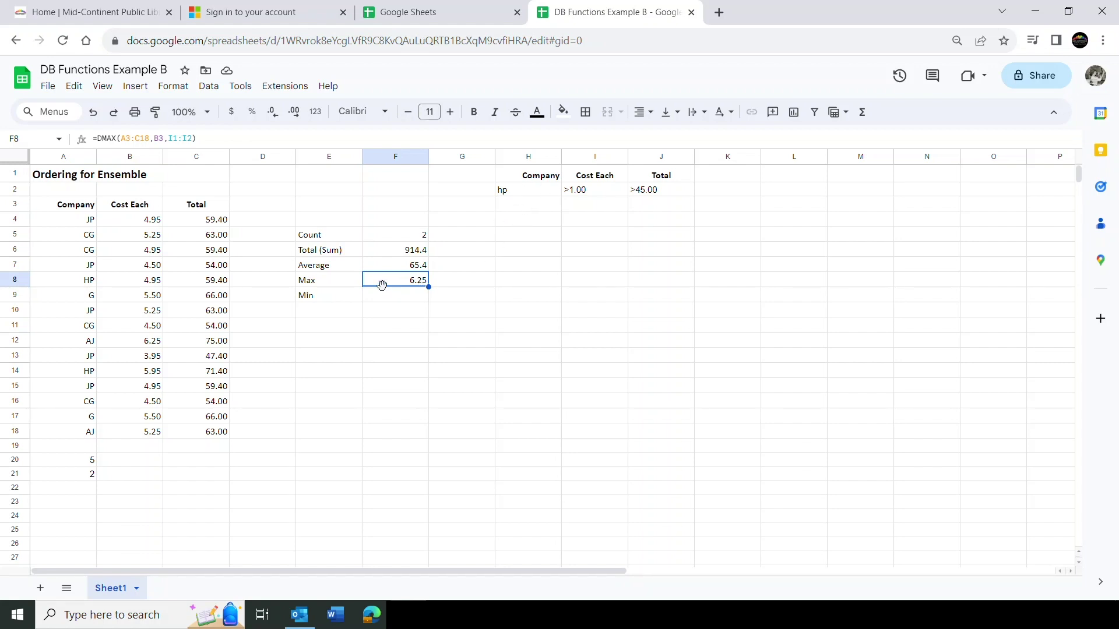
key("Delete")
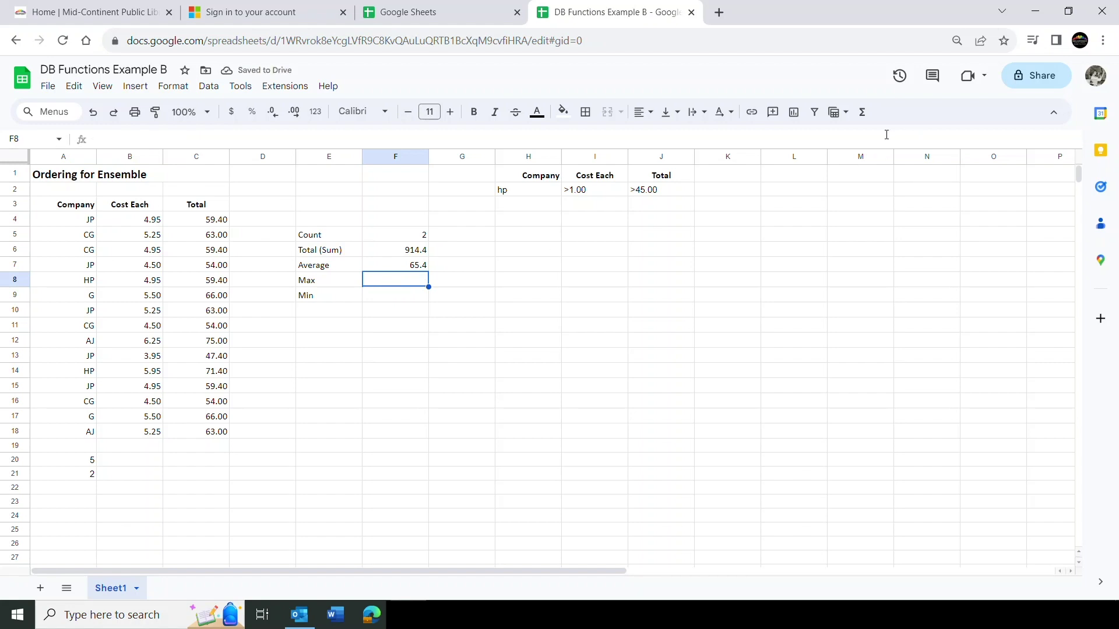
left_click(862, 115)
mouse_move(877, 296)
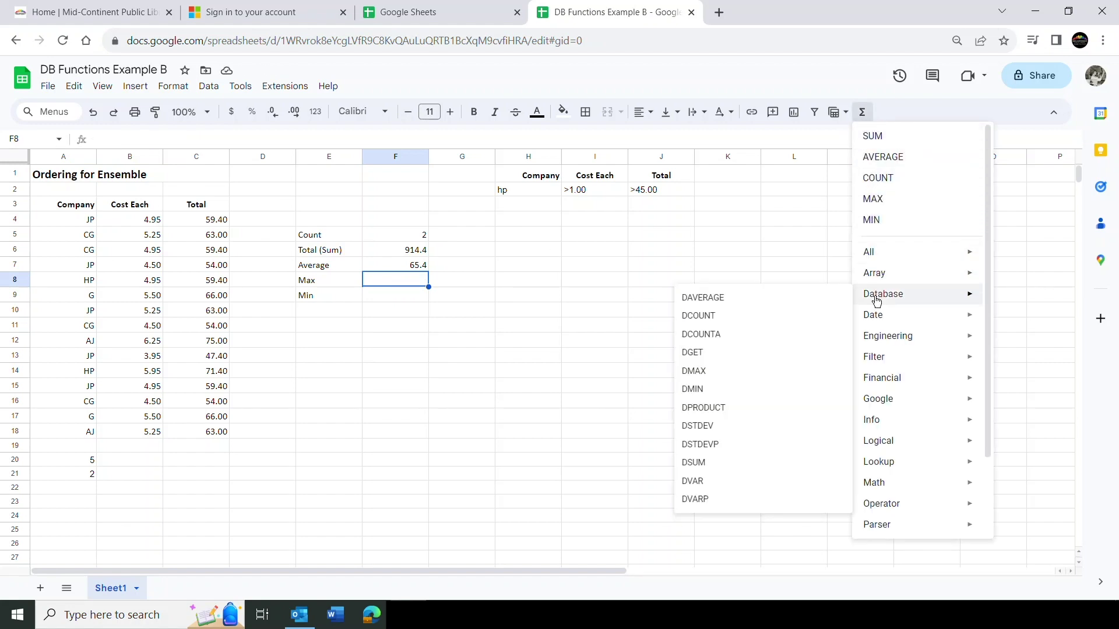
left_click(717, 373)
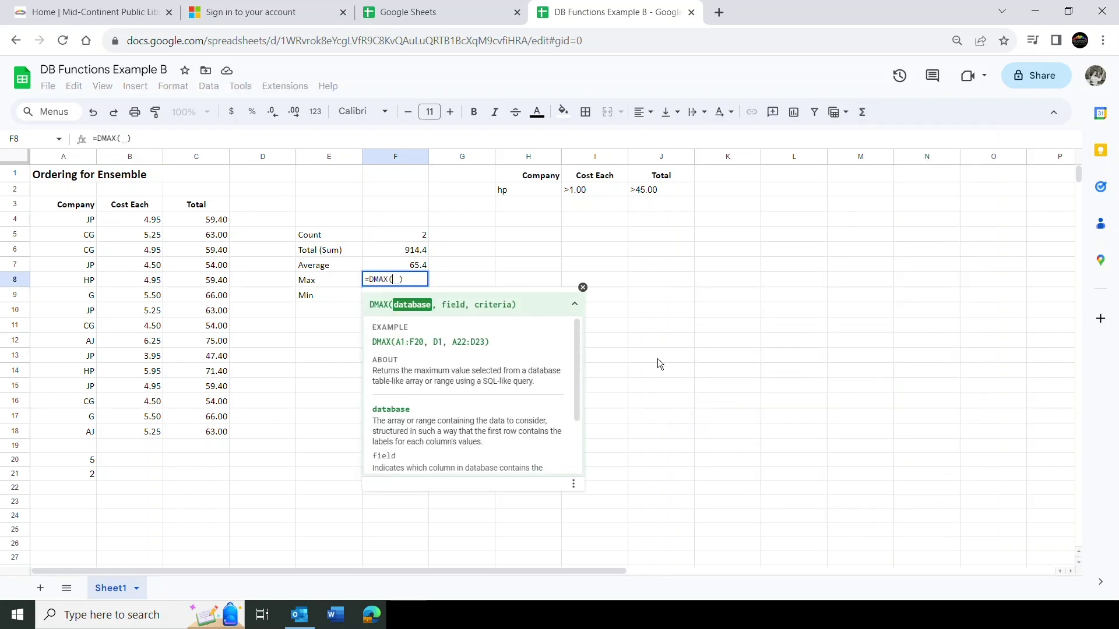
left_click_drag(49, 211, 208, 436)
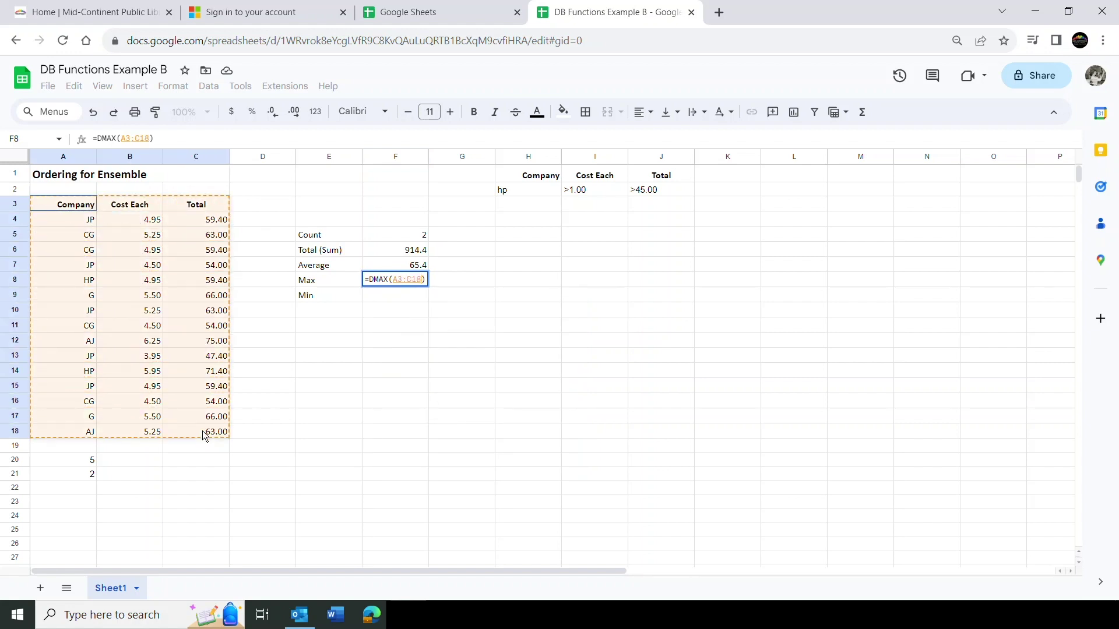
type(",")
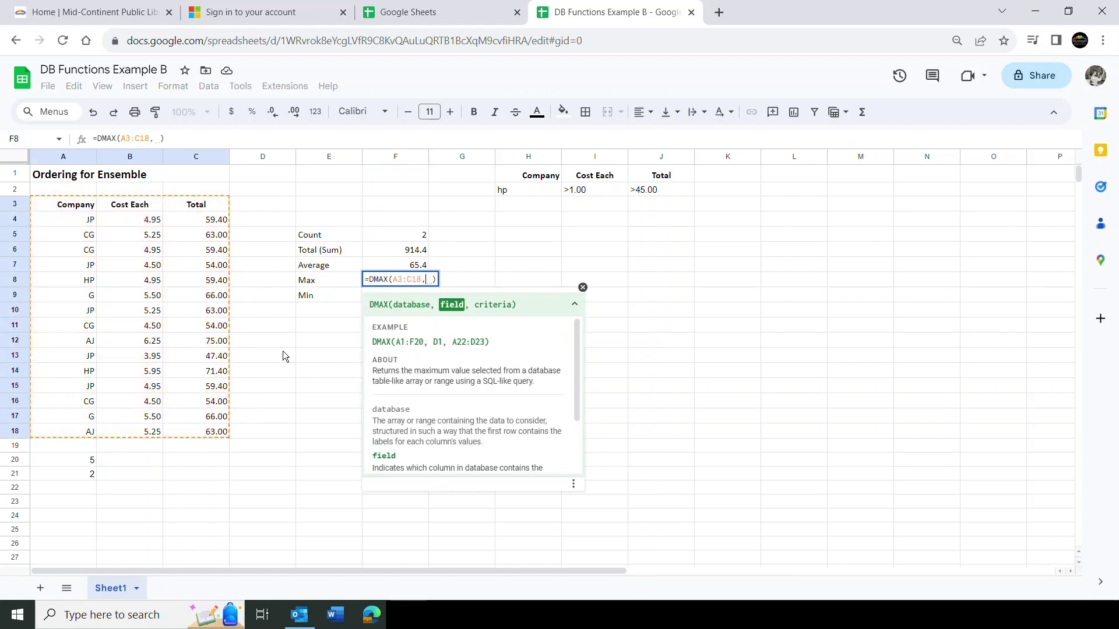
left_click(137, 208)
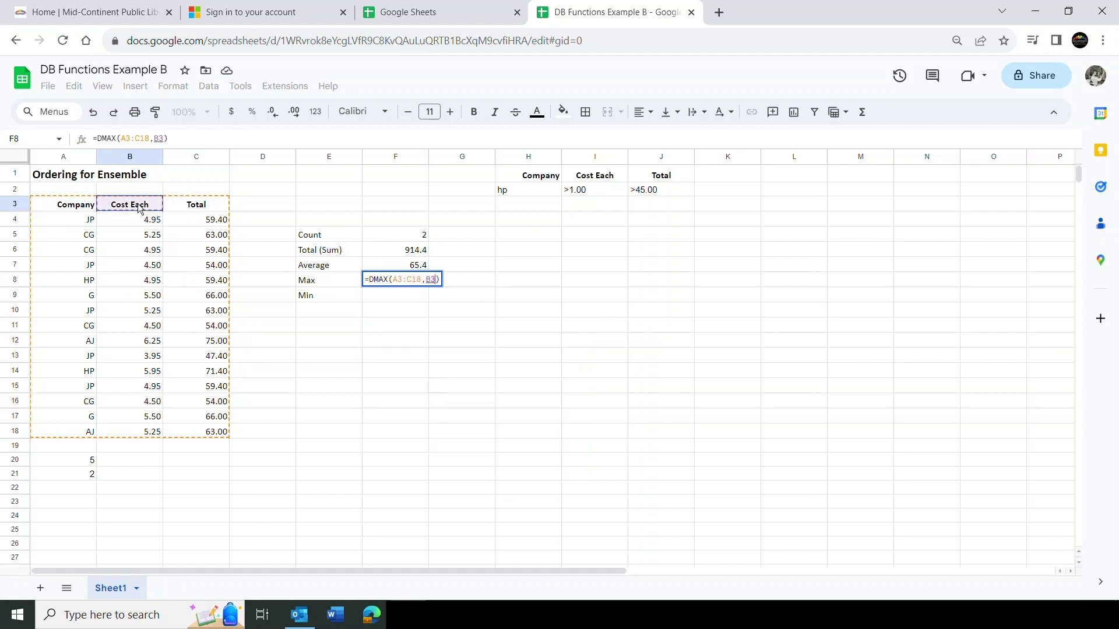
type(",")
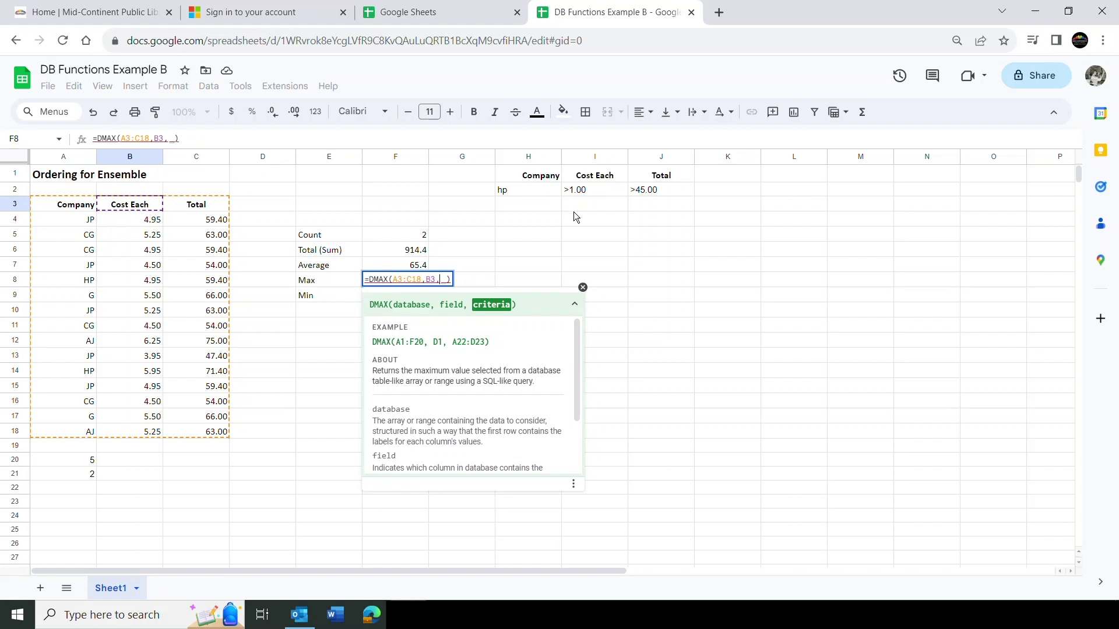
left_click_drag(514, 173, 582, 191)
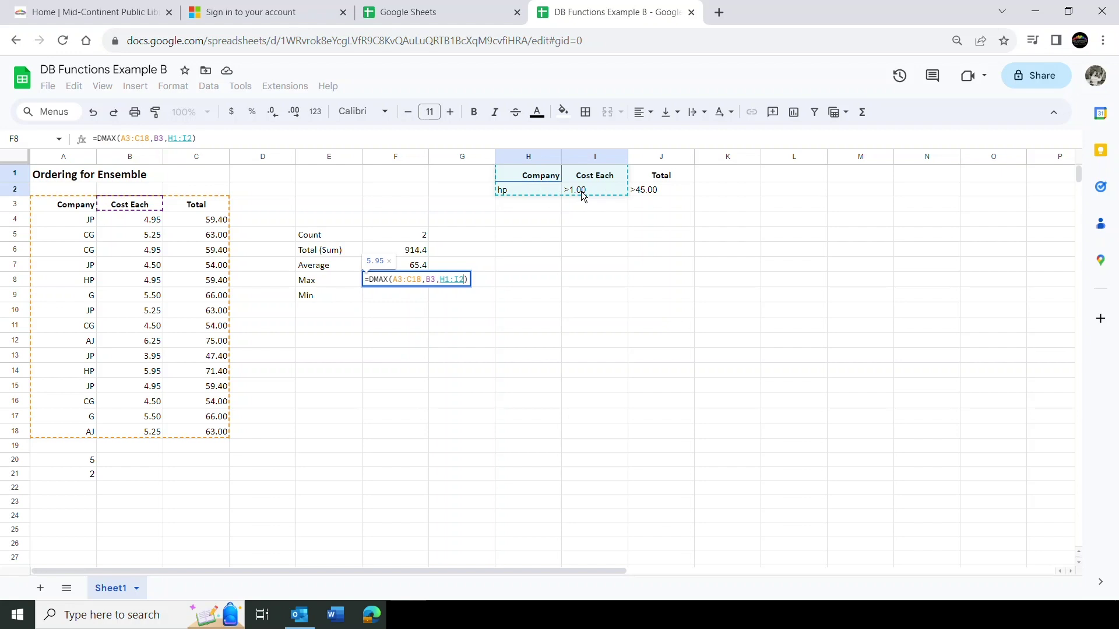
left_click_drag(581, 192, 583, 191)
key("Return")
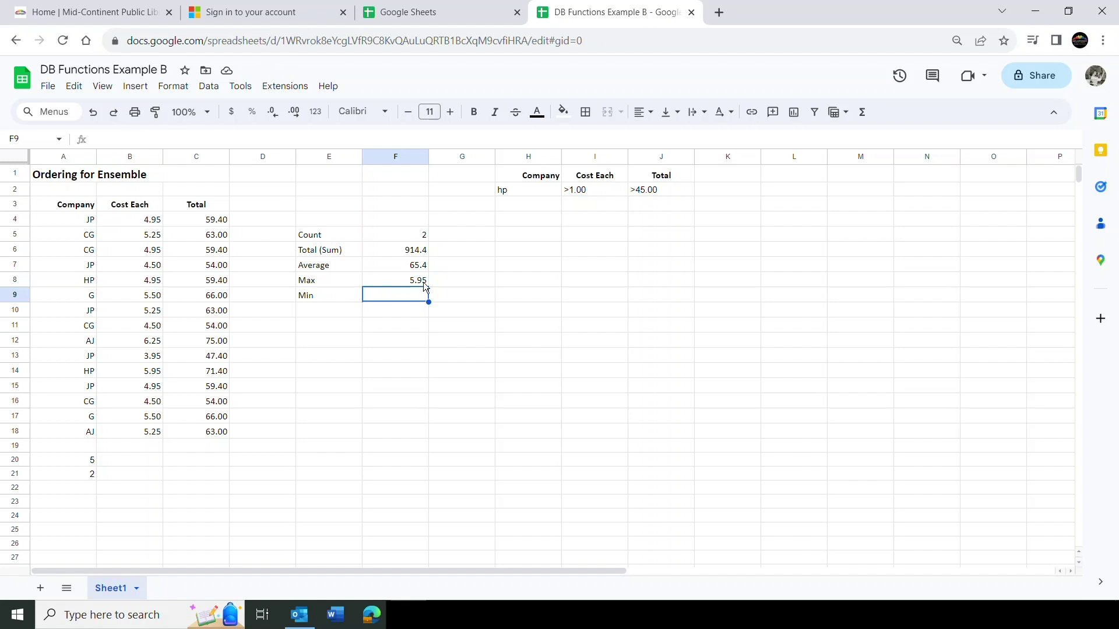
Change the Company criterion in H2 to cg.
left_click(518, 191)
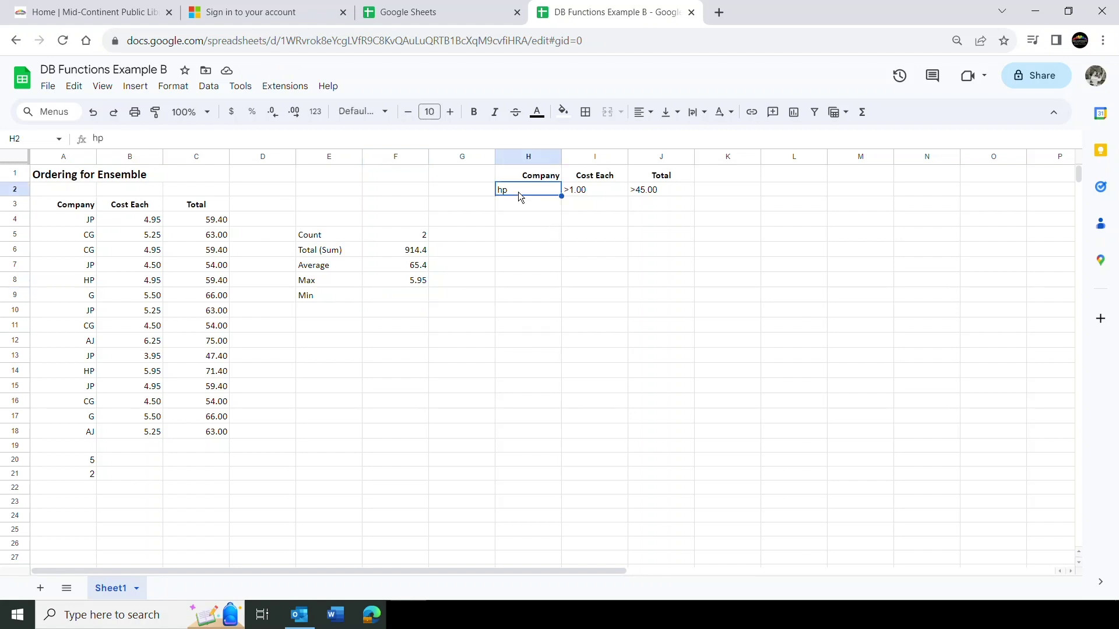
type("cg")
key("Return")
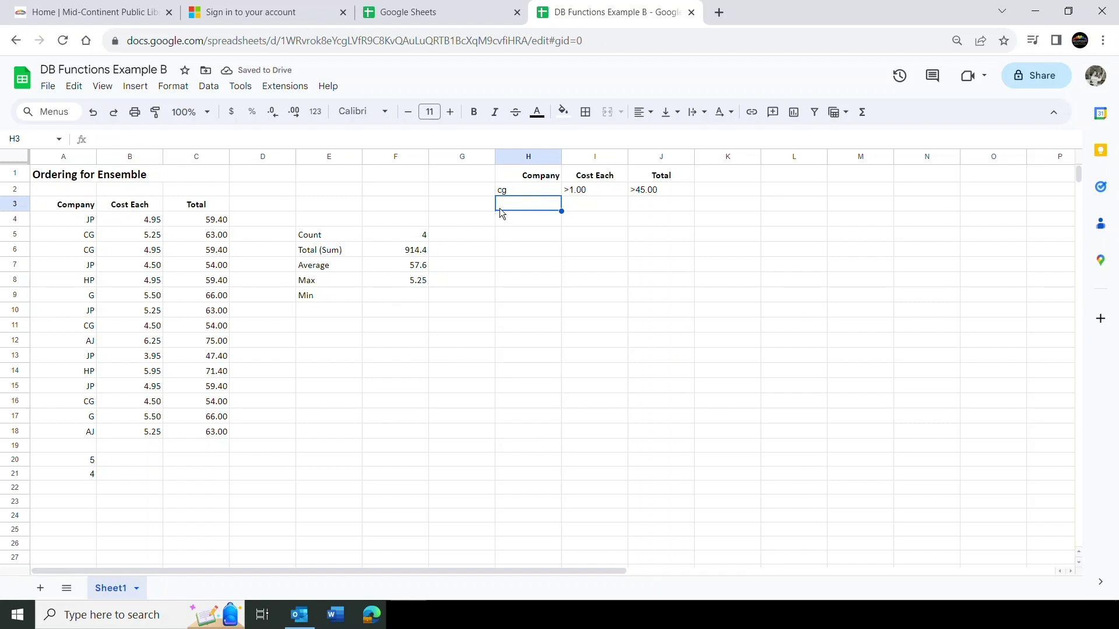
Change the Company criterion in H2 to aj.
left_click(512, 192)
type("aj")
key("Return")
left_click(390, 295)
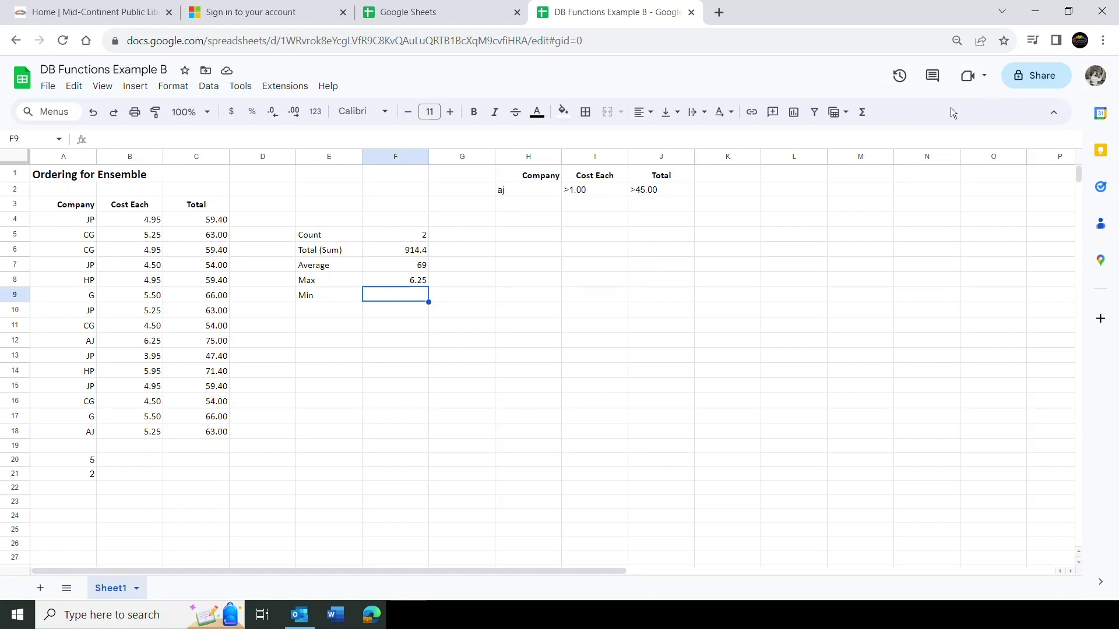
left_click(863, 114)
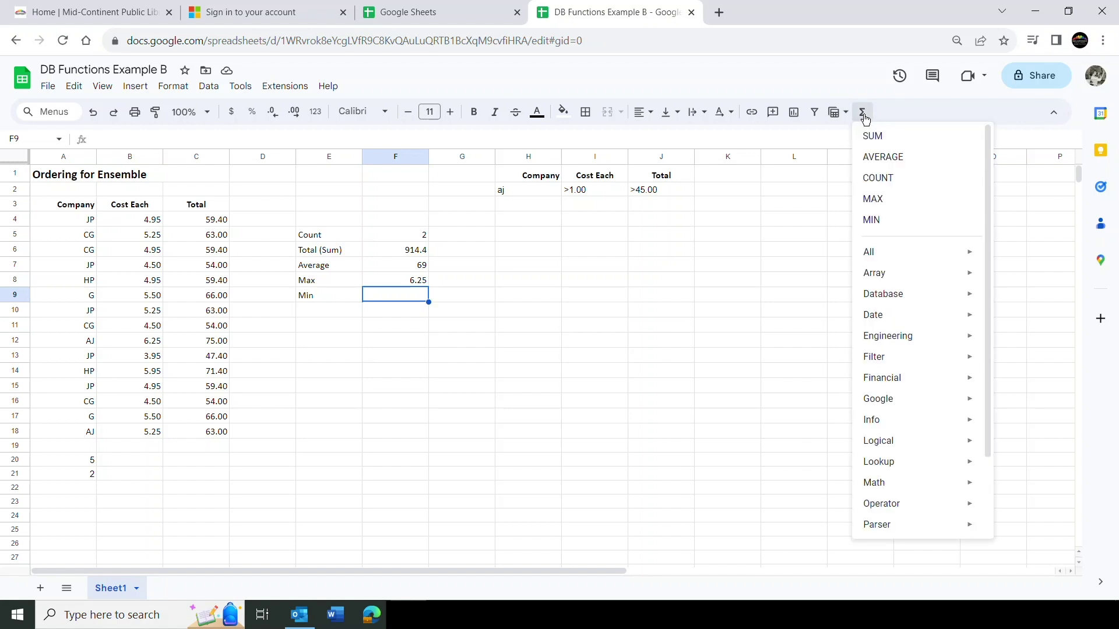
mouse_move(886, 295)
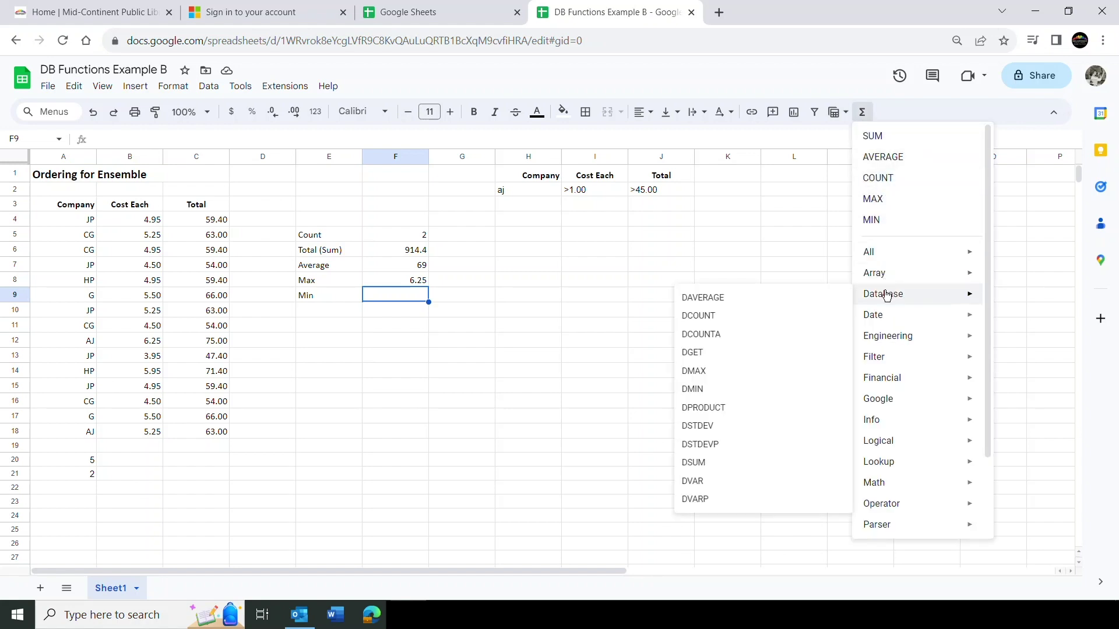
left_click(723, 390)
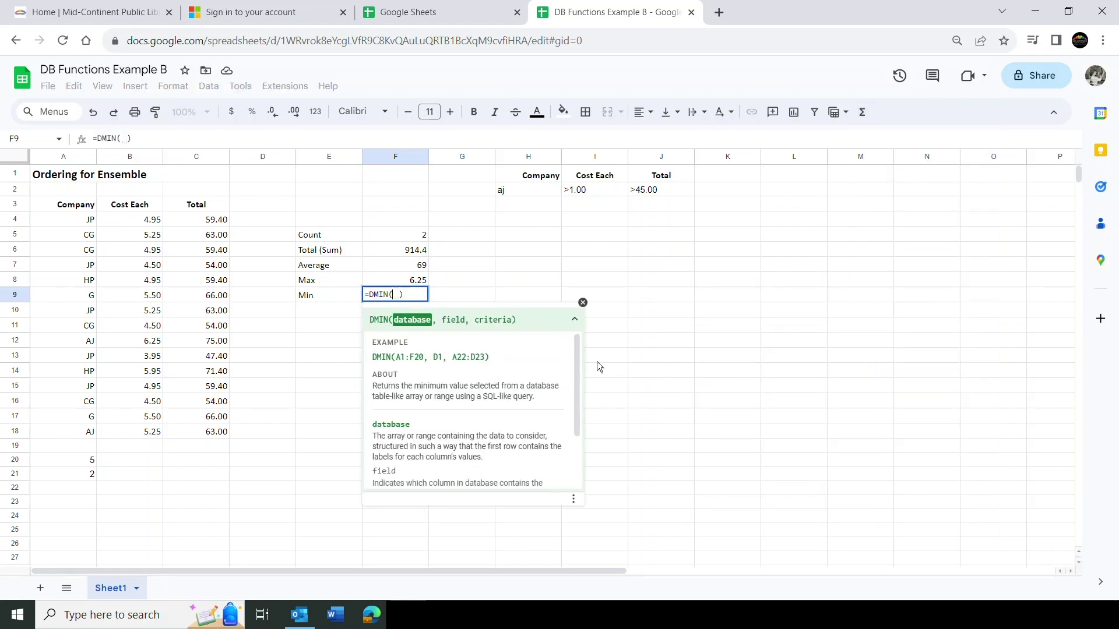
left_click_drag(65, 205, 197, 418)
key("Return")
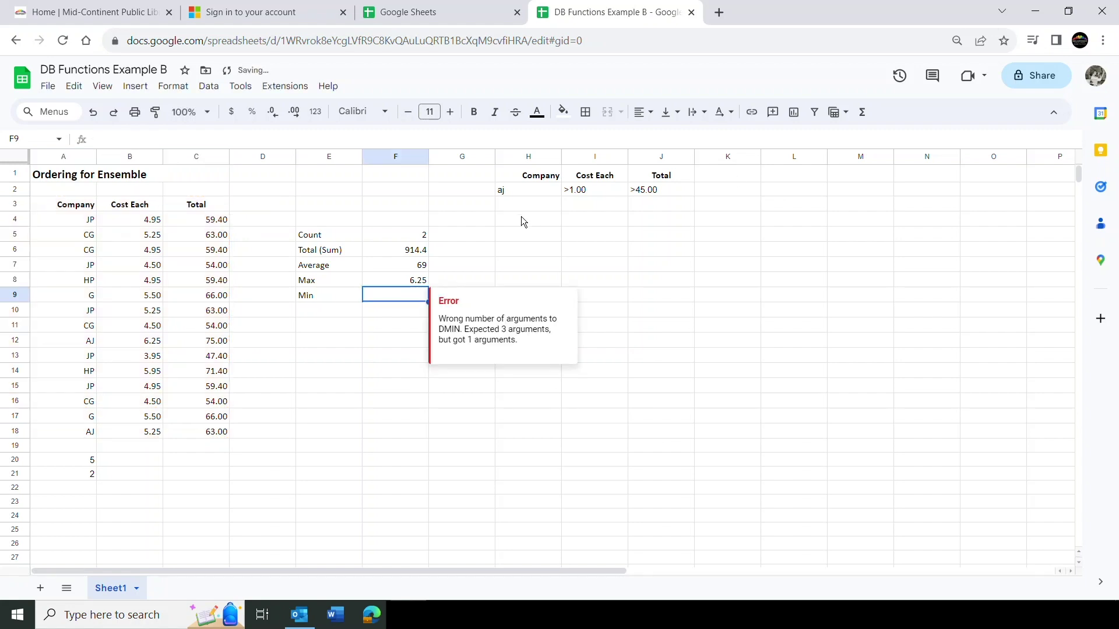
Enter a DMIN formula in F9 with database A3:C18, field B3 and the Company and Cost Each criteria range H1:I2.
left_click(862, 112)
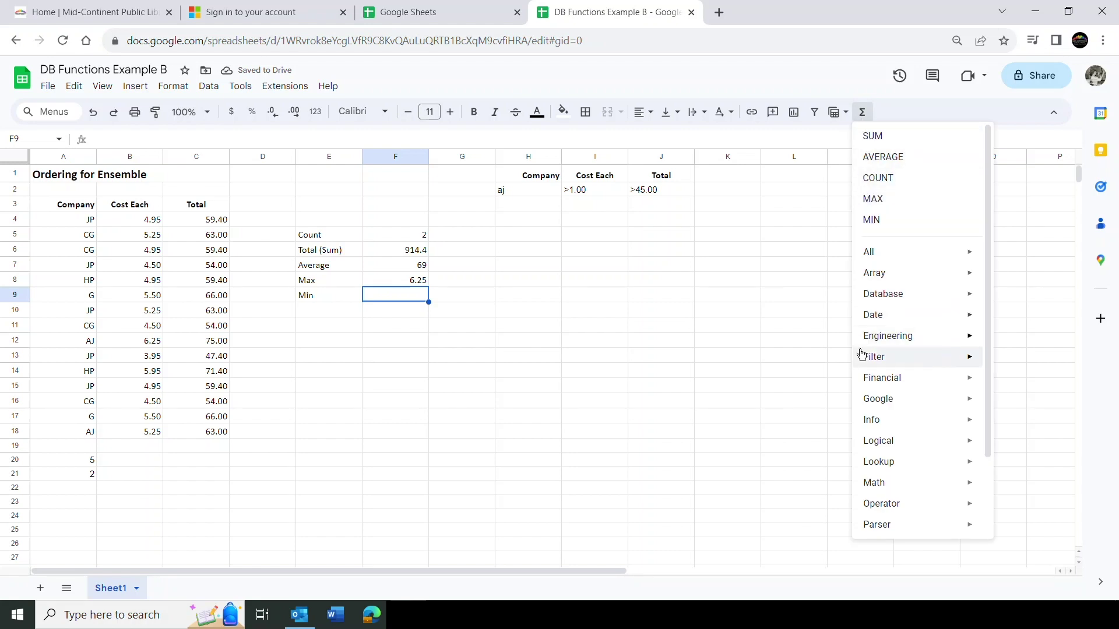
mouse_move(887, 302)
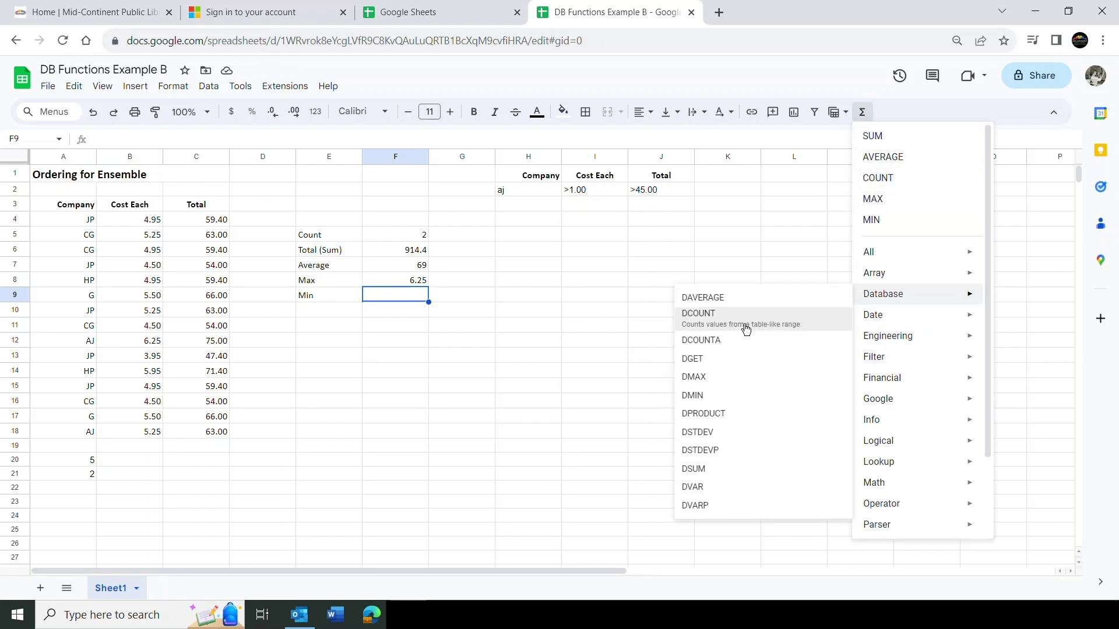
left_click(712, 396)
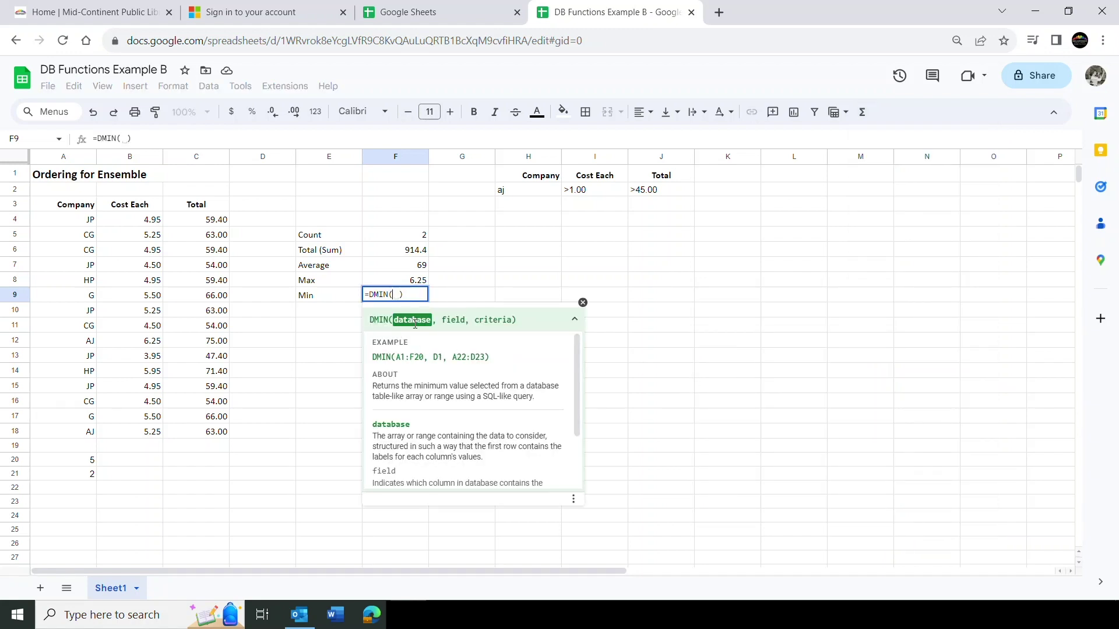
left_click_drag(46, 208, 194, 436)
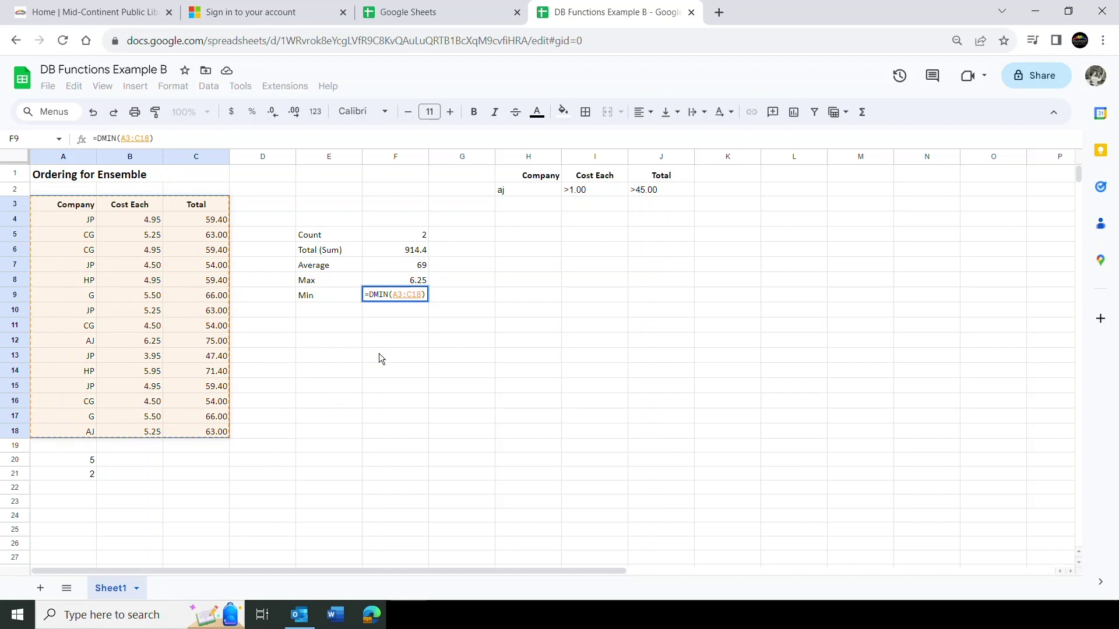
type(",")
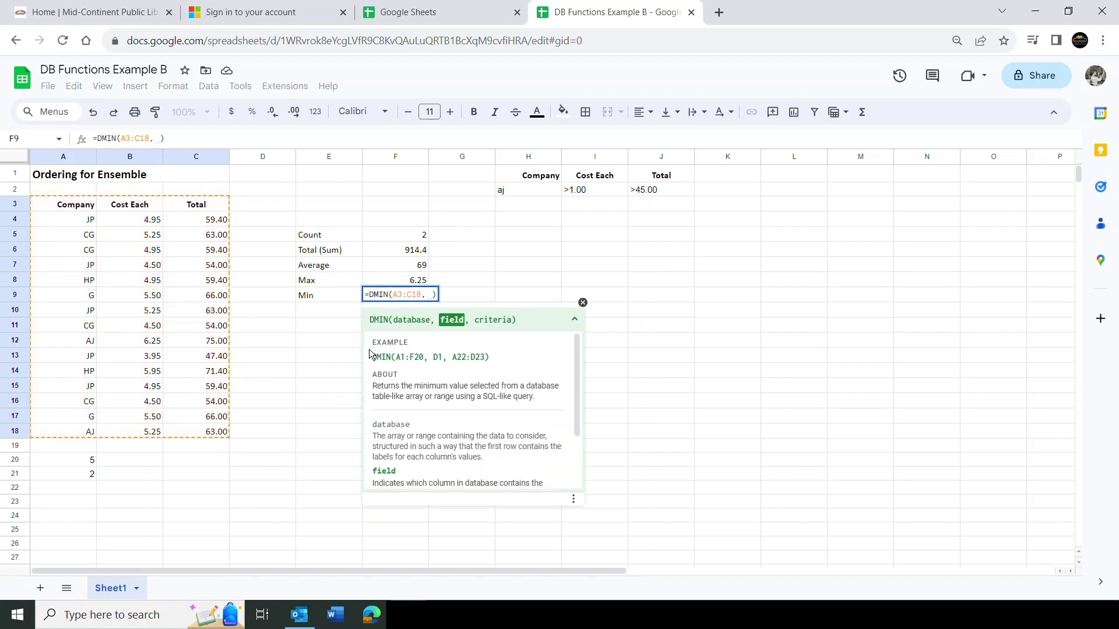
left_click(133, 207)
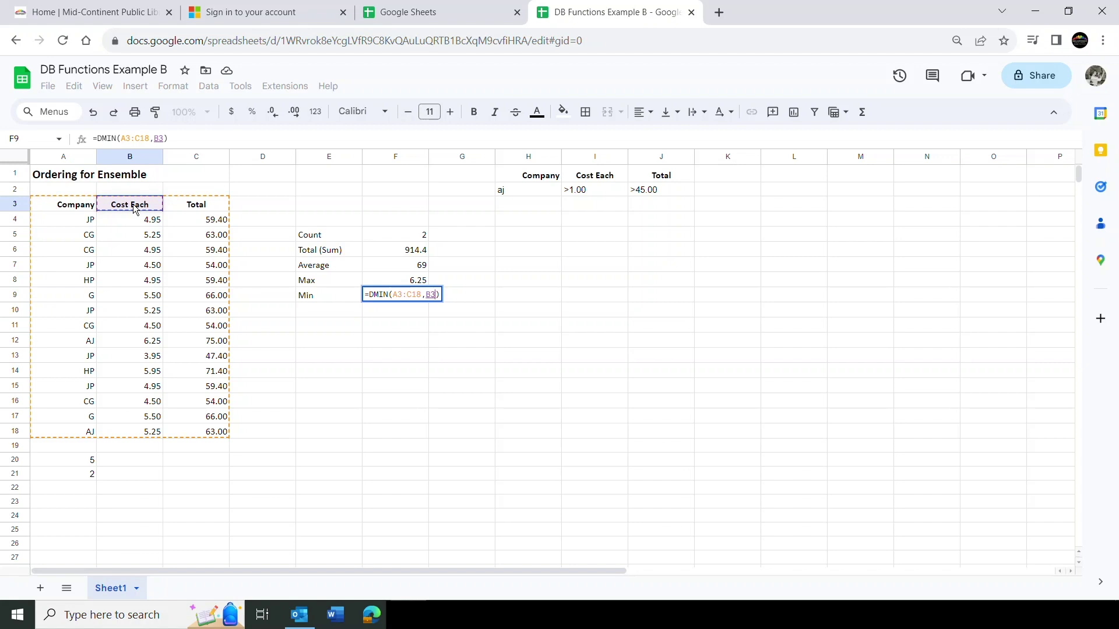
type(",")
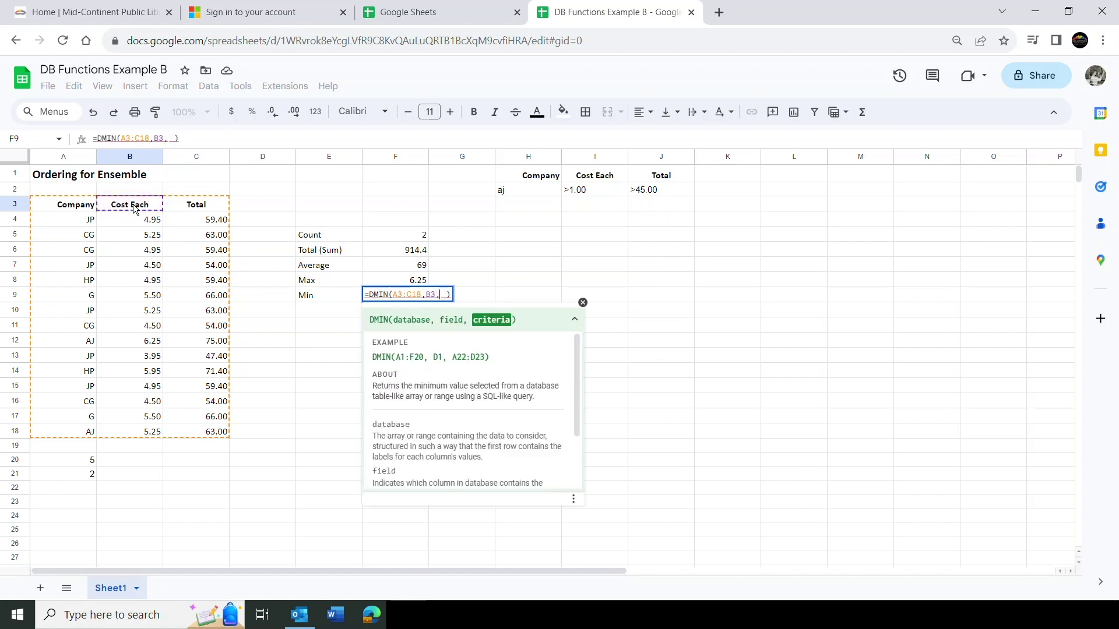
left_click_drag(542, 178, 578, 193)
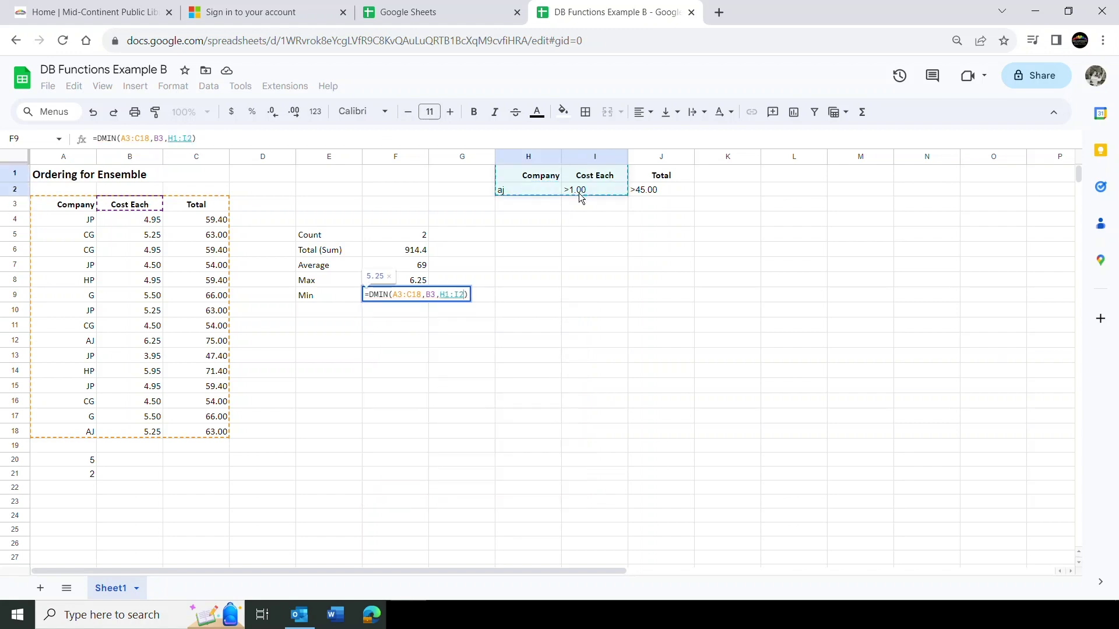
key("Return")
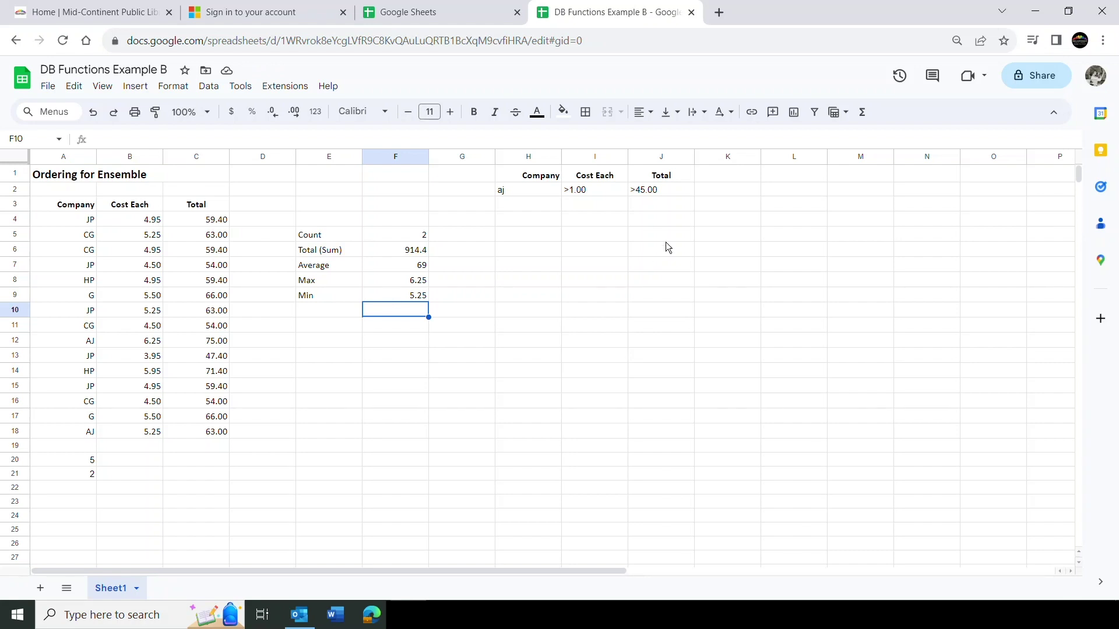
Move the Total criterion >45.00 from J2 down to J3.
left_click(653, 194)
left_click_drag(653, 195, 653, 208)
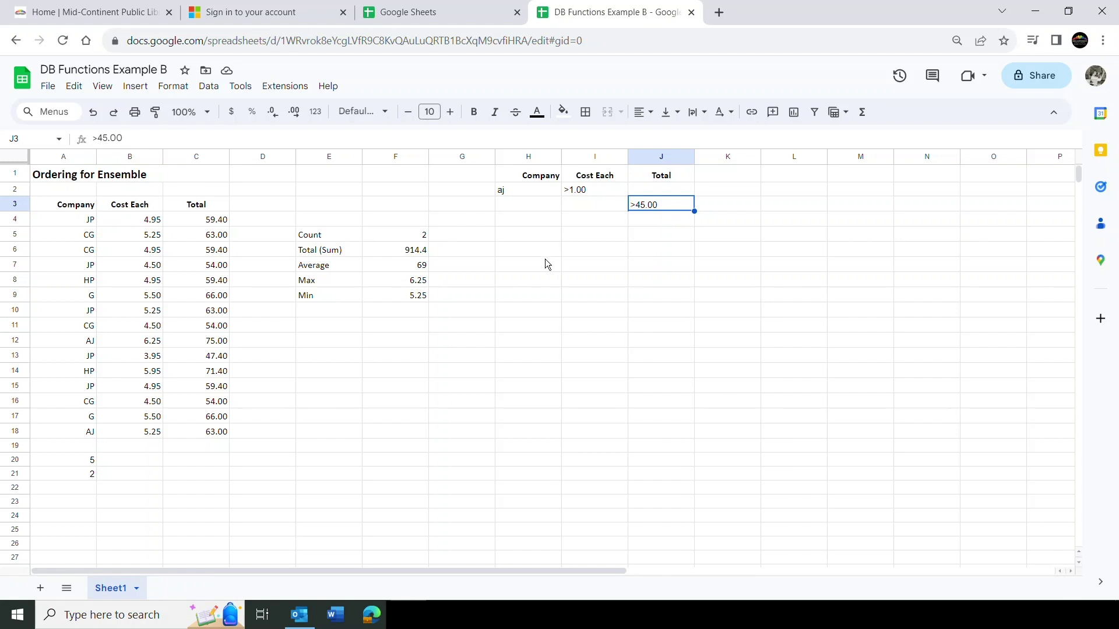
Enter a DSUM formula in H6 with database A3:C18, field C3 and the three-column criteria range H1:J3.
left_click(513, 251)
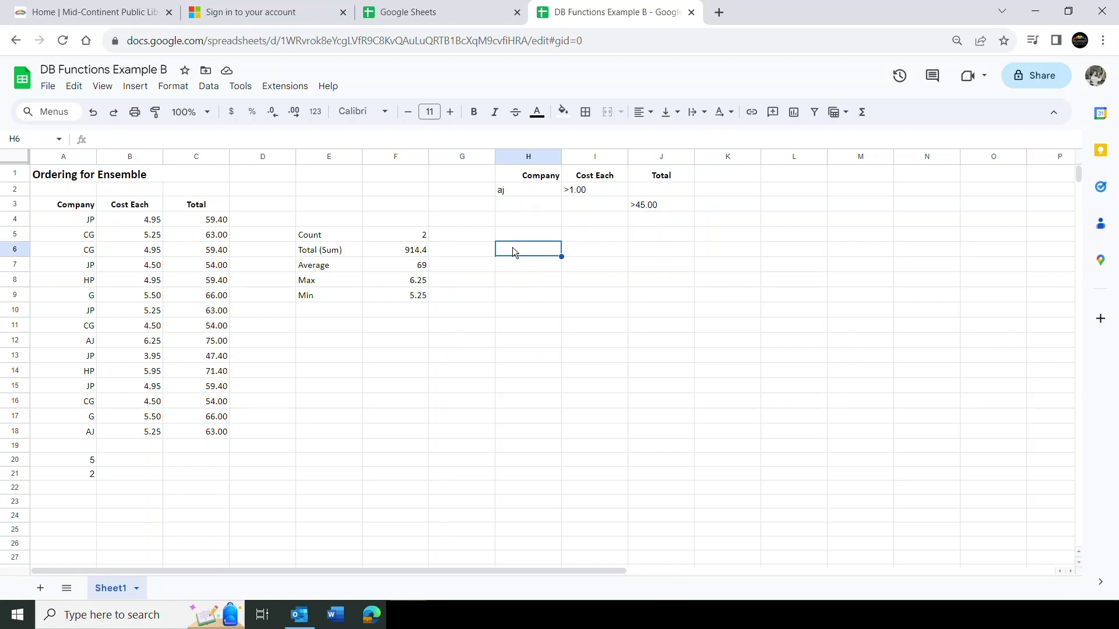
left_click(862, 114)
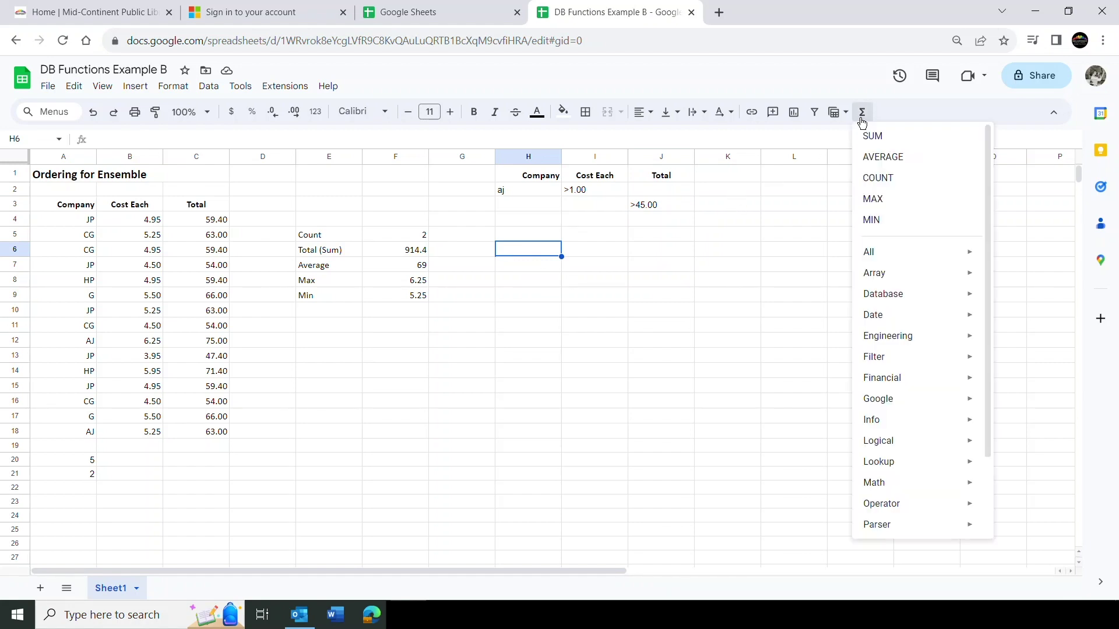
mouse_move(888, 293)
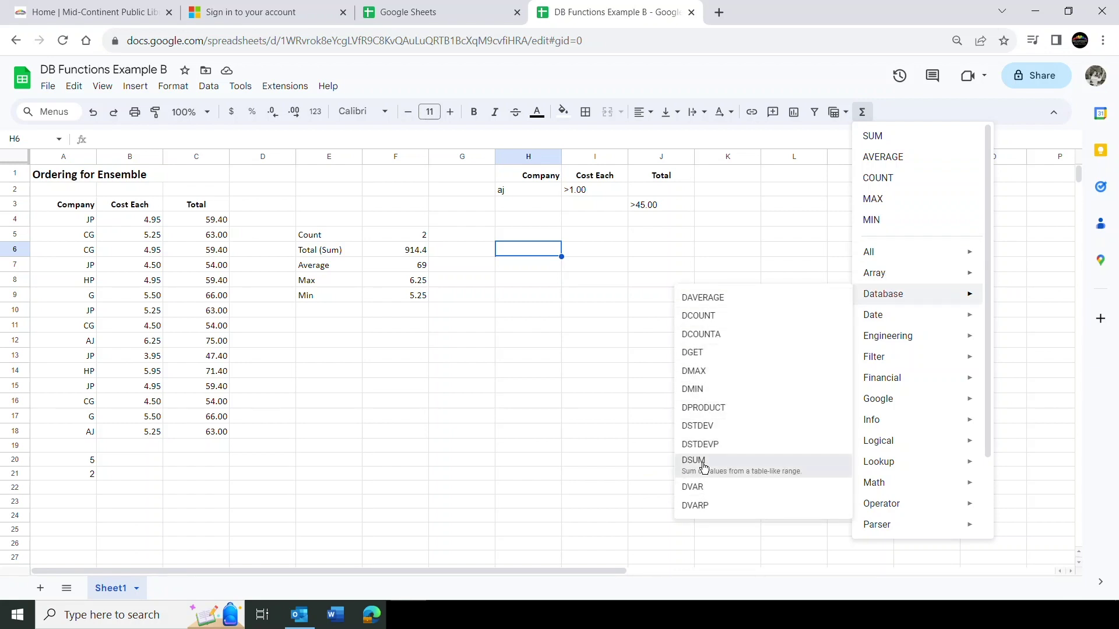
left_click(703, 463)
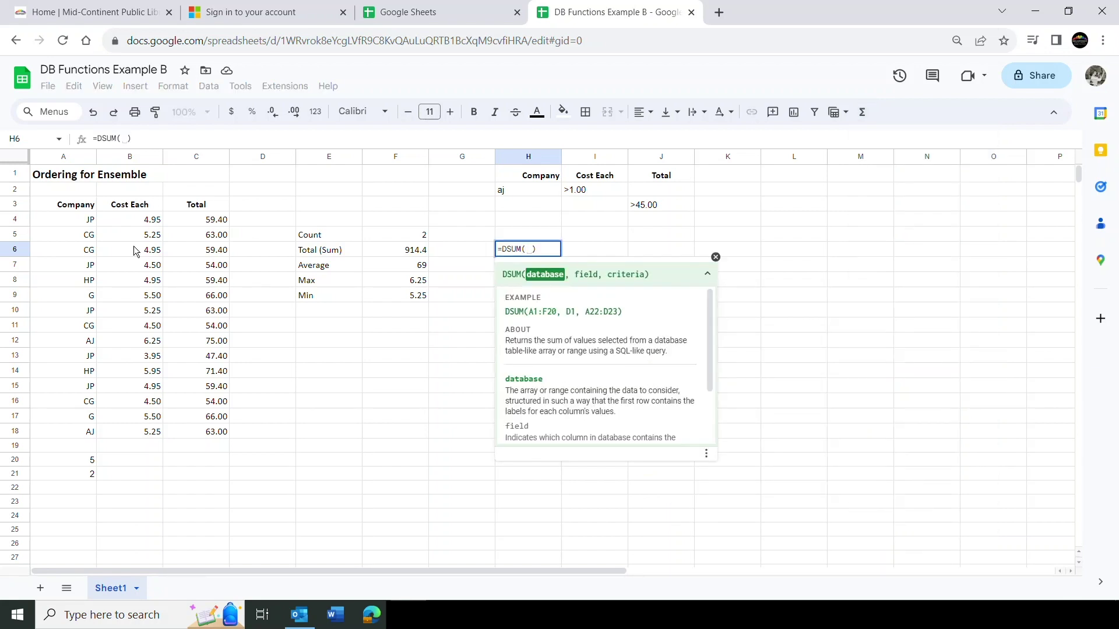
left_click_drag(76, 205, 224, 428)
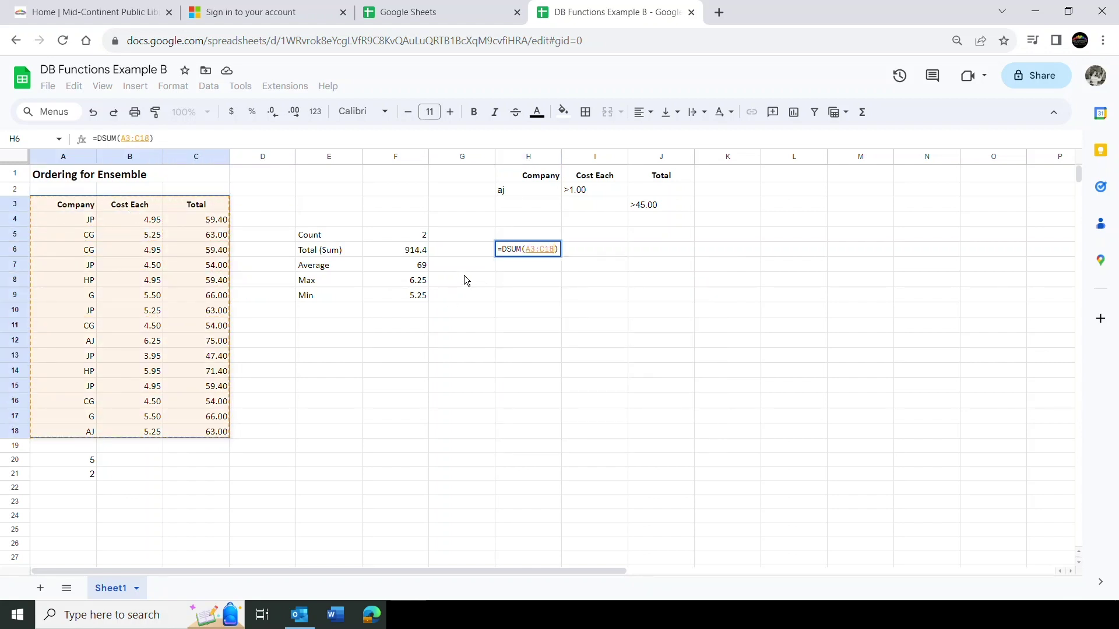
type(",")
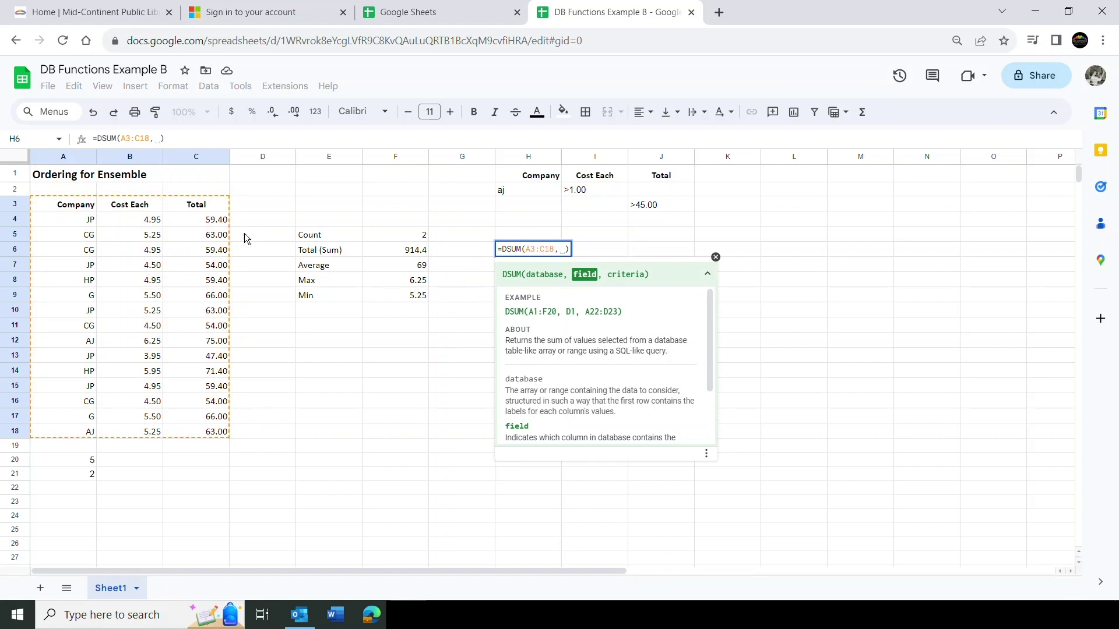
left_click(215, 204)
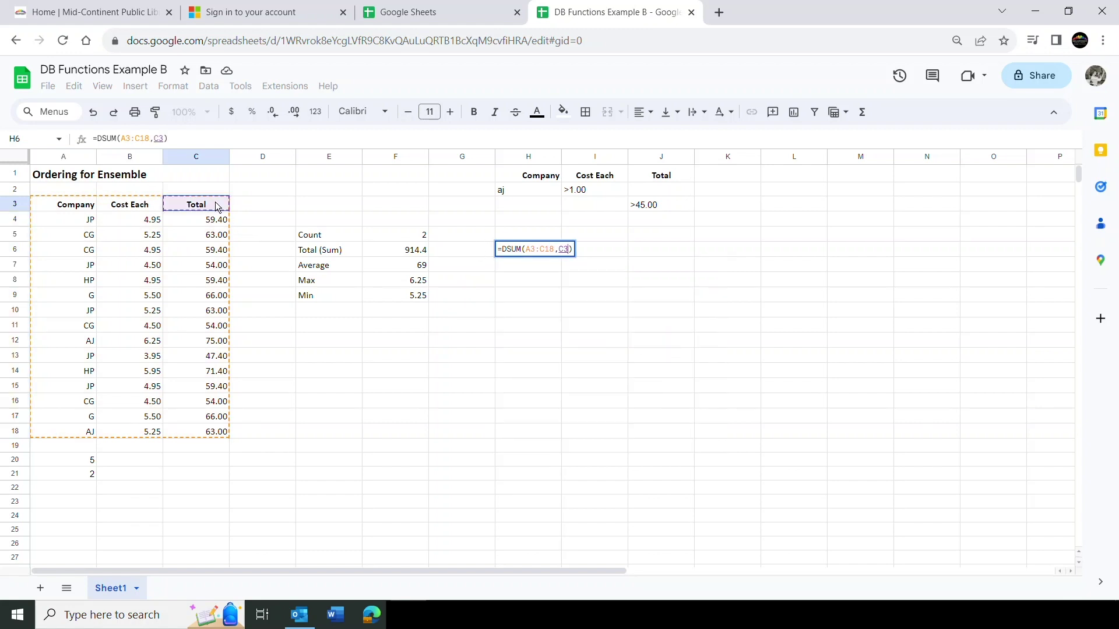
type(",")
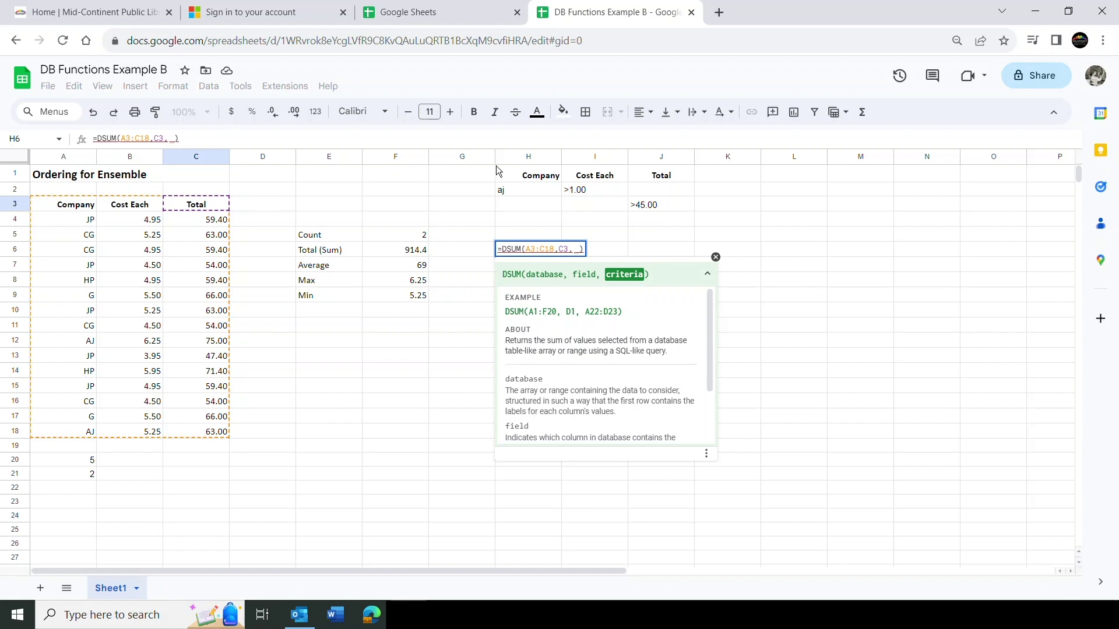
left_click_drag(520, 175, 650, 206)
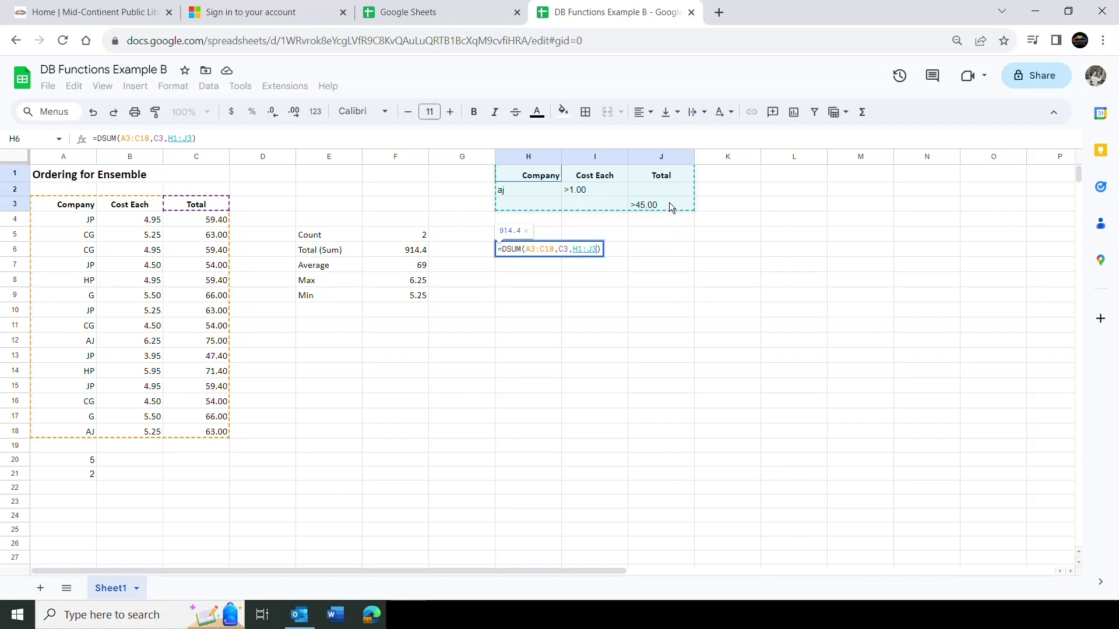
key("Return")
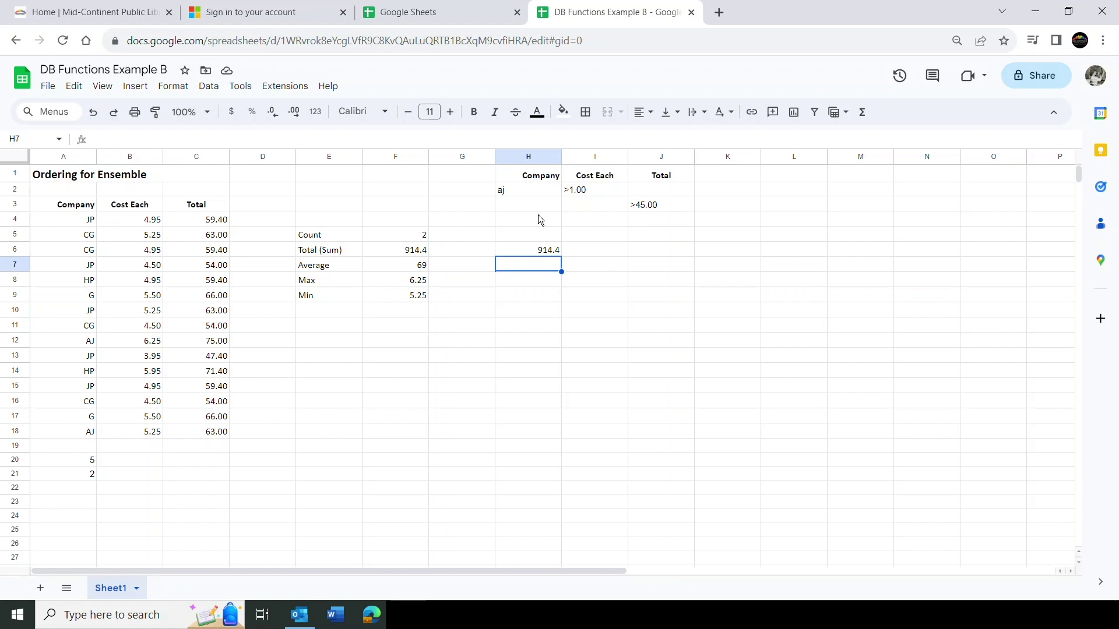
Change the Company criterion in H2 to cg and the Cost Each criterion in I2 to <4.00.
left_click(529, 193)
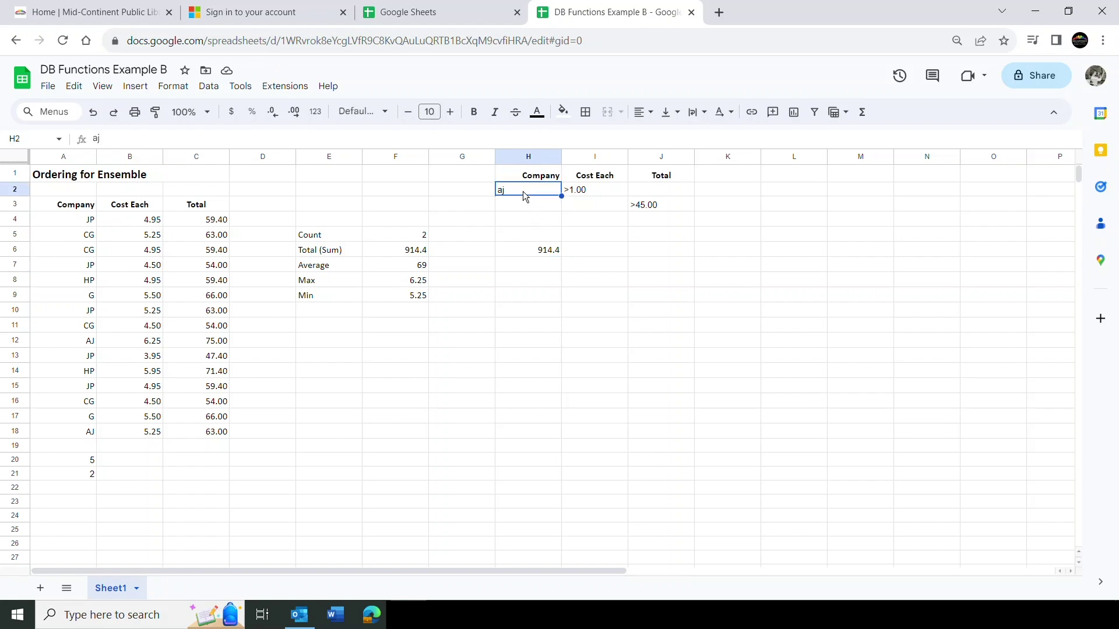
type("cg")
key("Return")
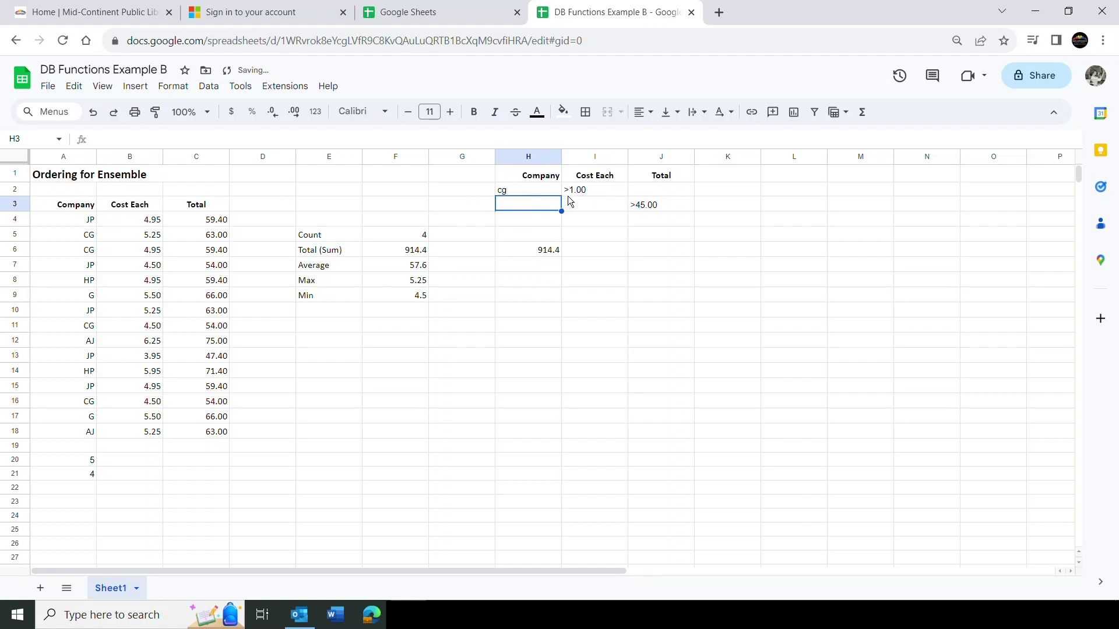
left_click(591, 191)
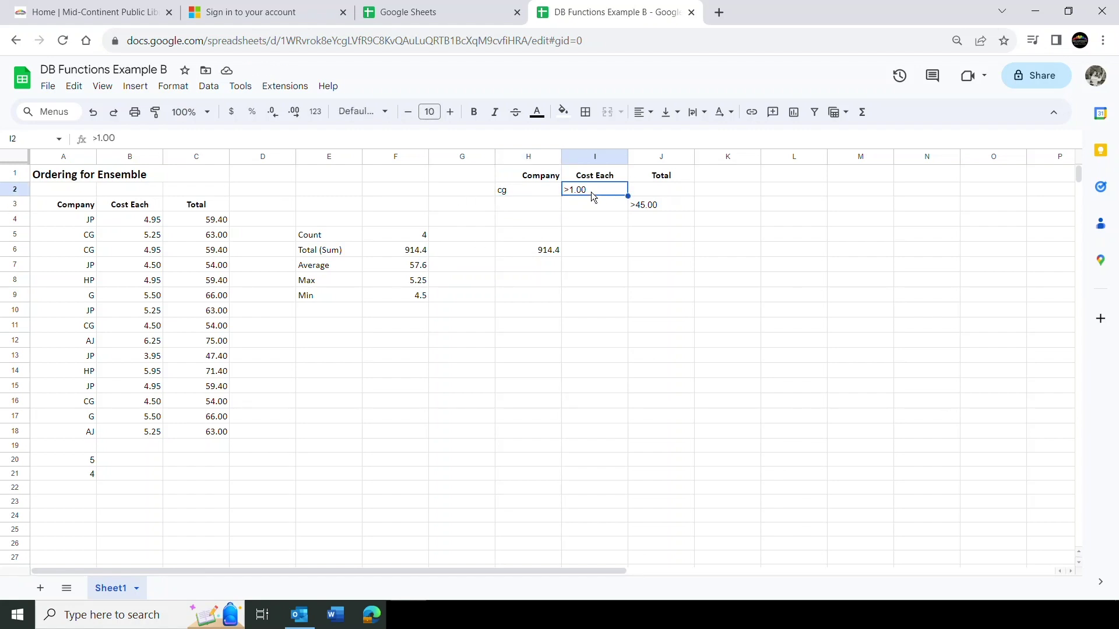
key("BackSpace")
type("<")
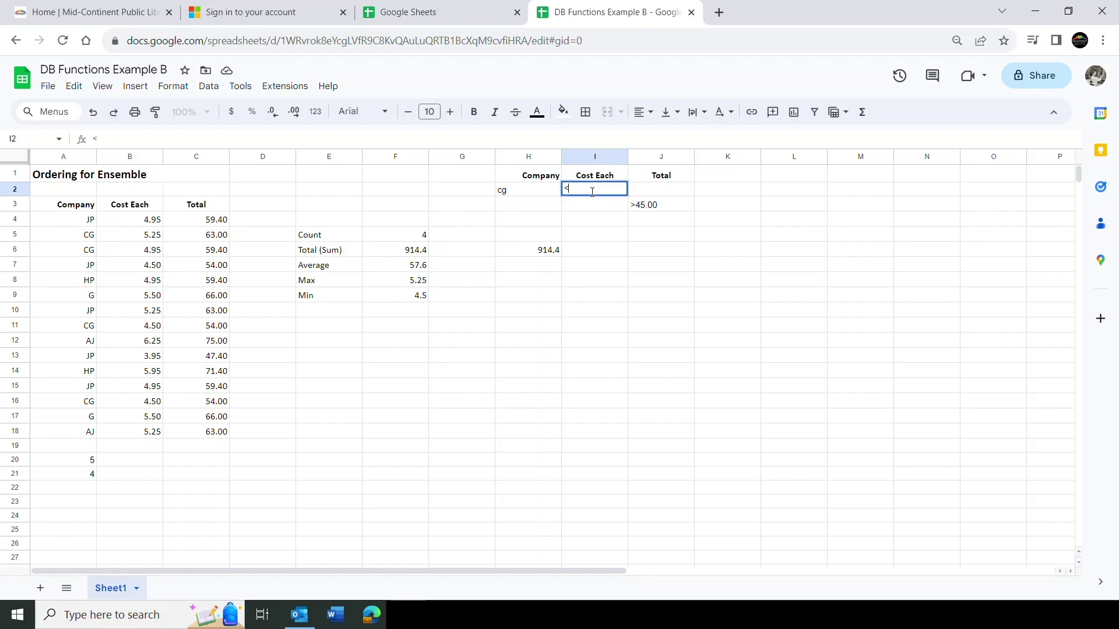
type("4.00")
key("Return")
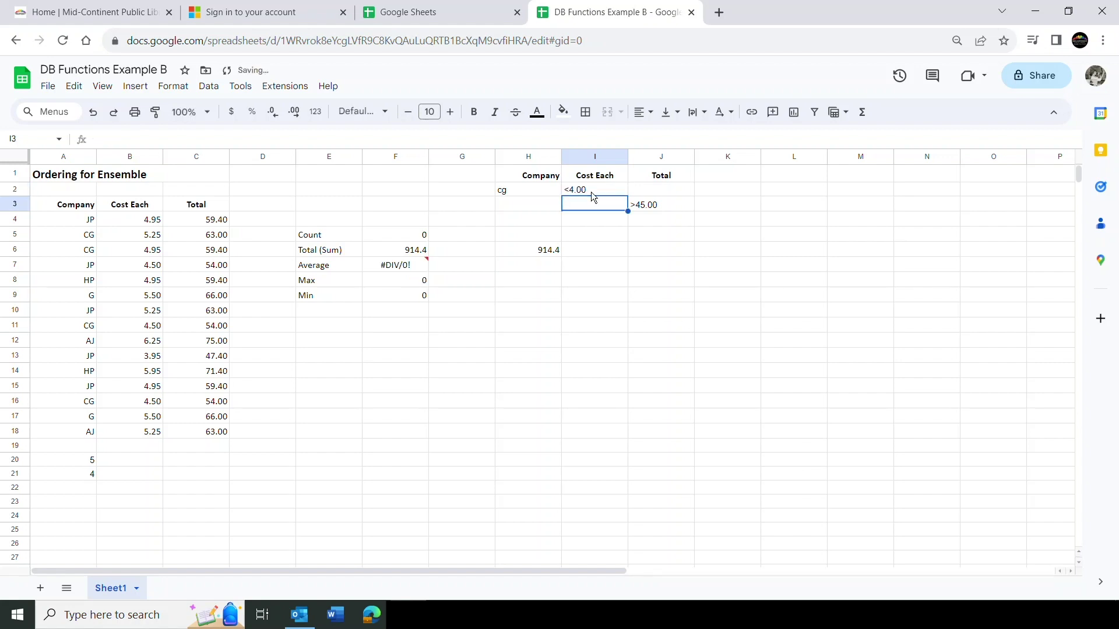
Change the Total criterion in J3 to >55.00.
left_click(521, 250)
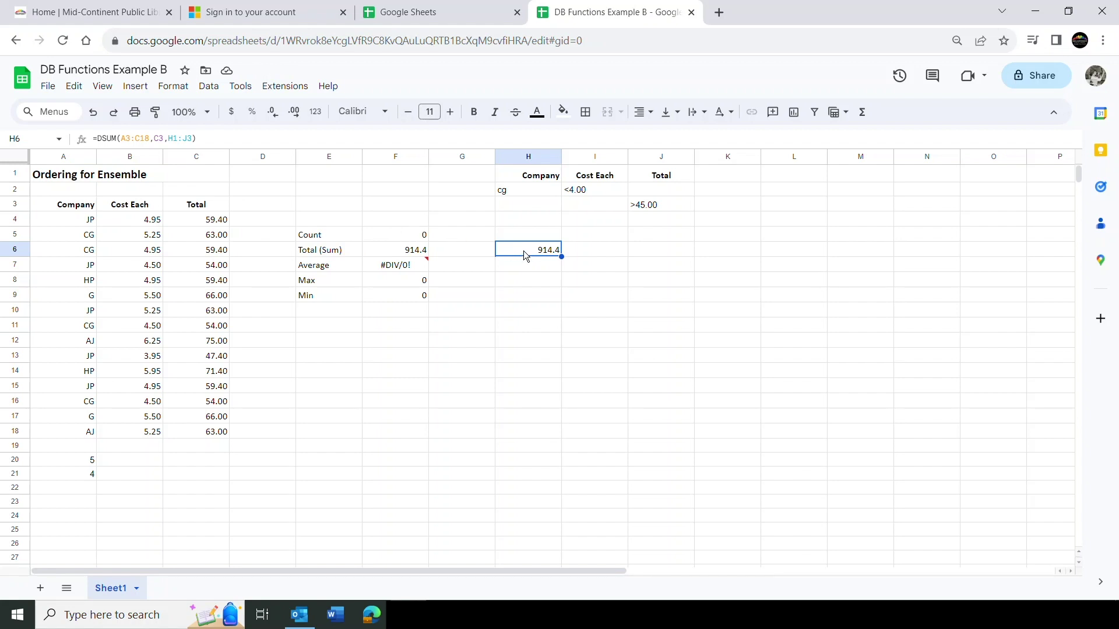
double_click(643, 206)
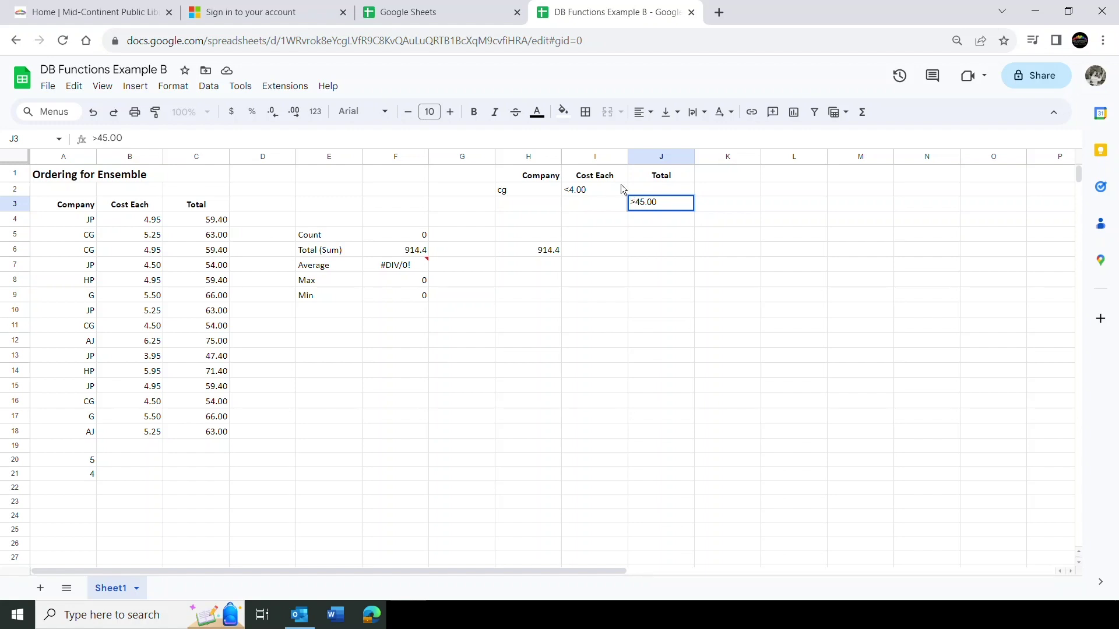
key("BackSpace")
type("5")
key("Return")
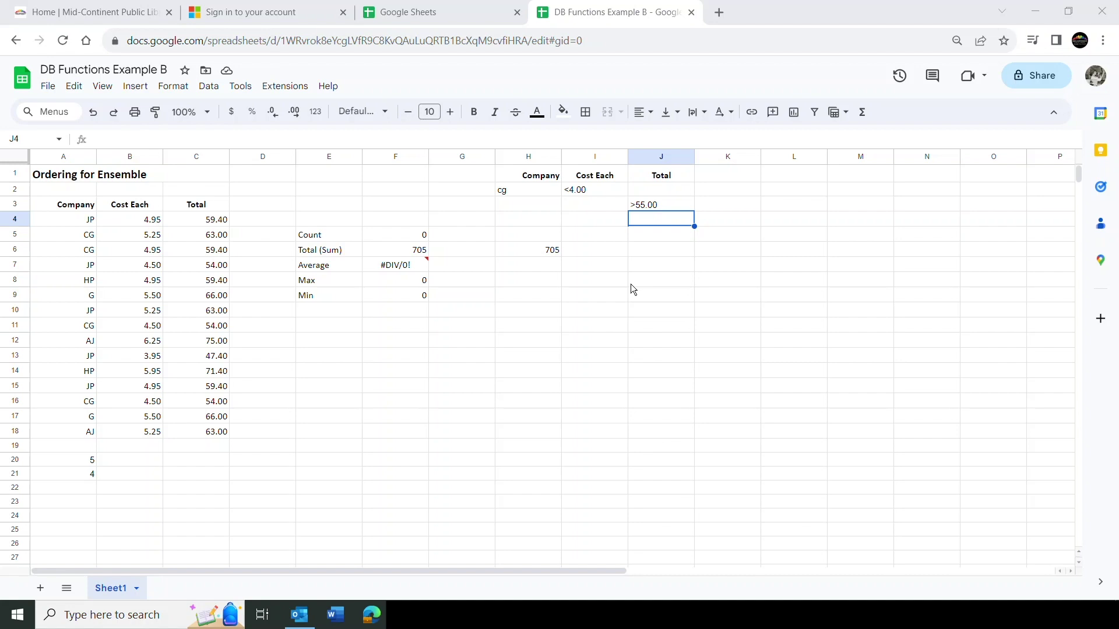
Show the list of available database functions.
left_click(863, 113)
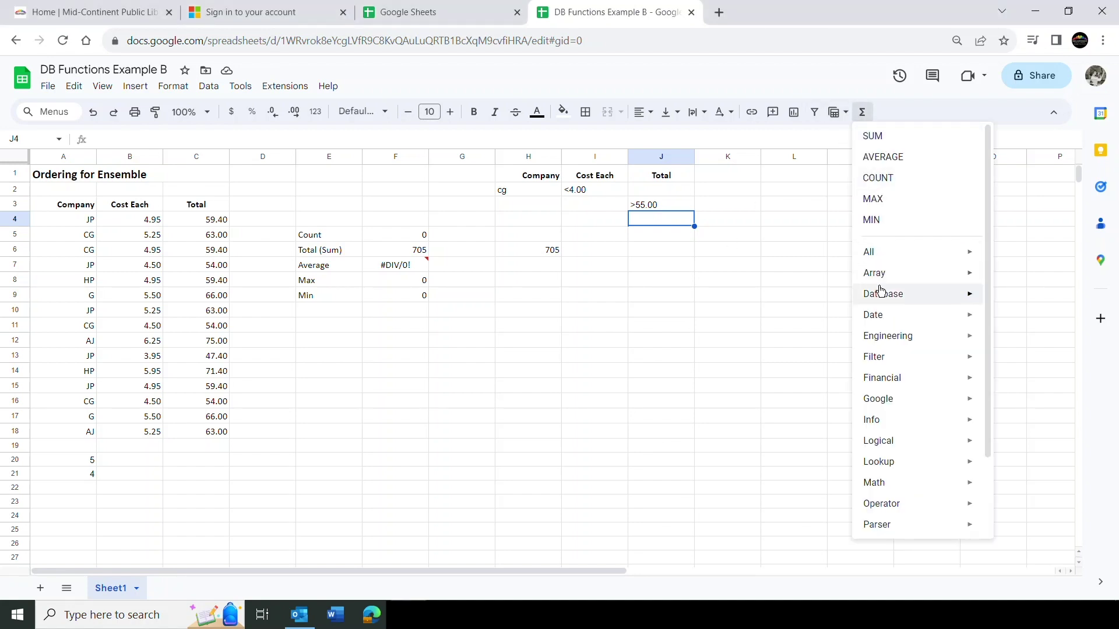
mouse_move(882, 293)
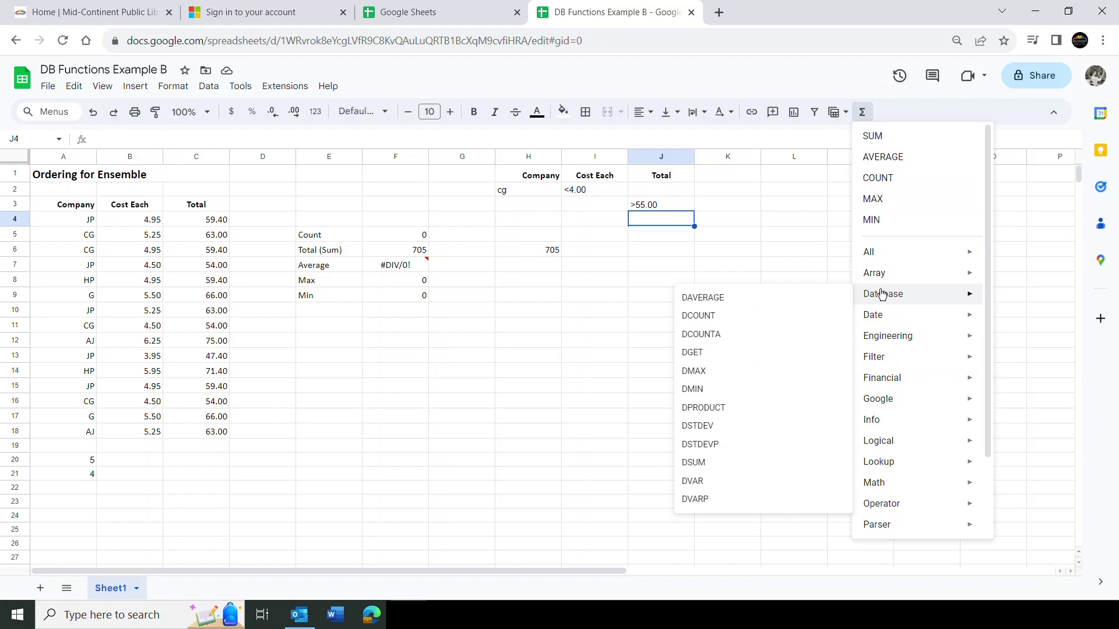